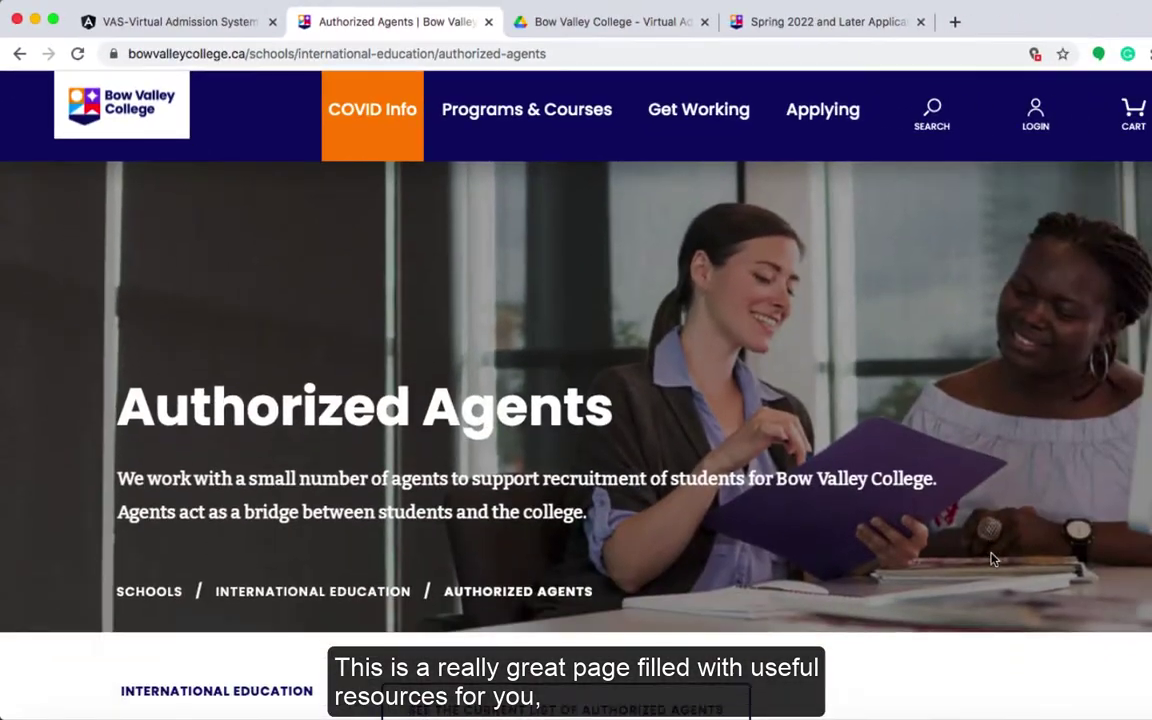
# - Scroll down through the Authorized Agents resources page
pyautogui.scroll(-5, 993, 556)
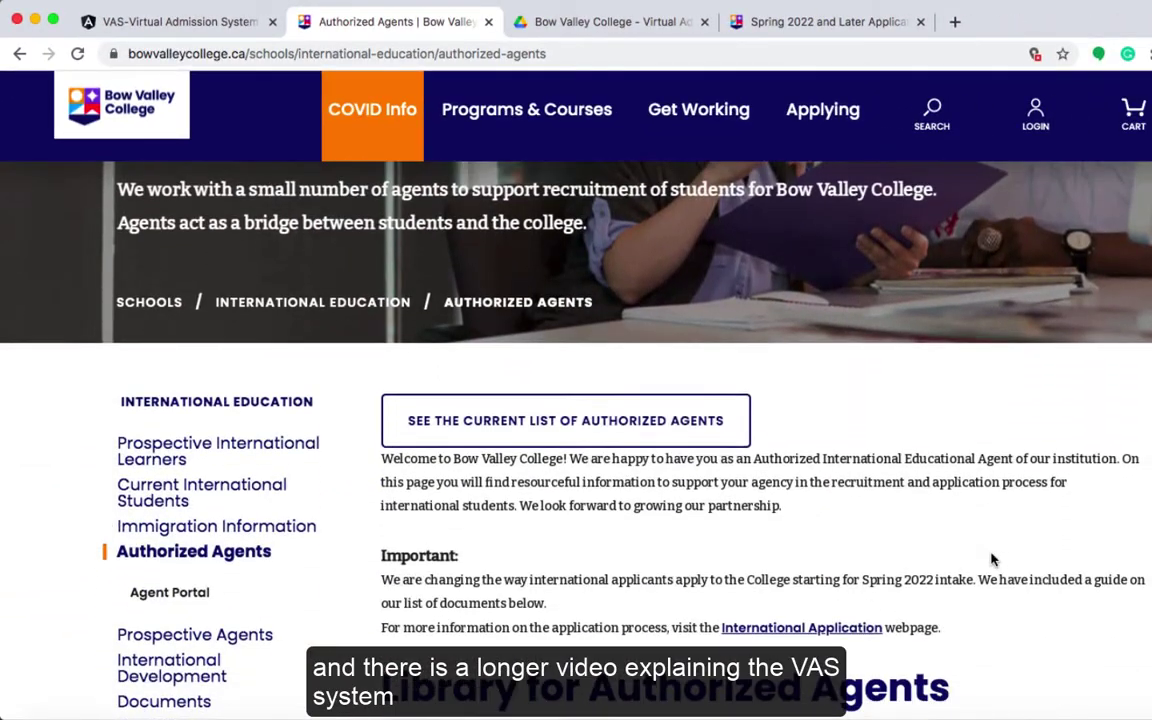
pyautogui.scroll(-5, 993, 560)
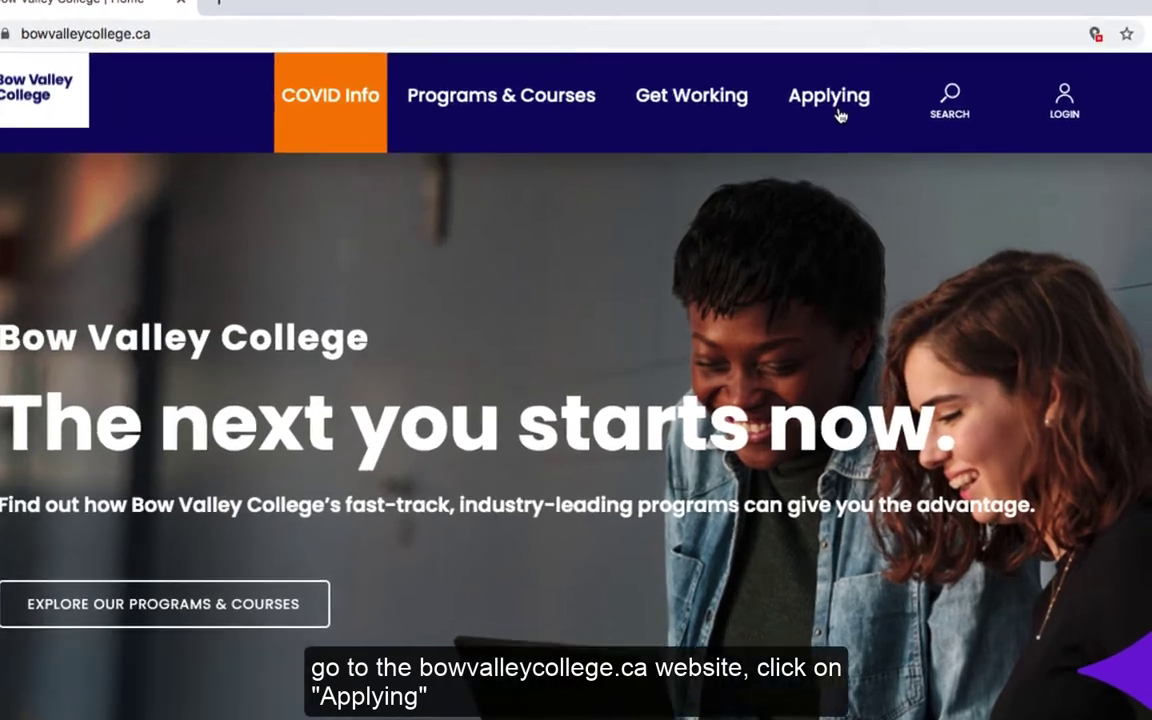
# - Go via Applying > International Application > Apply for Spring 2022 or Later to Apply Now
pyautogui.click(873, 122)
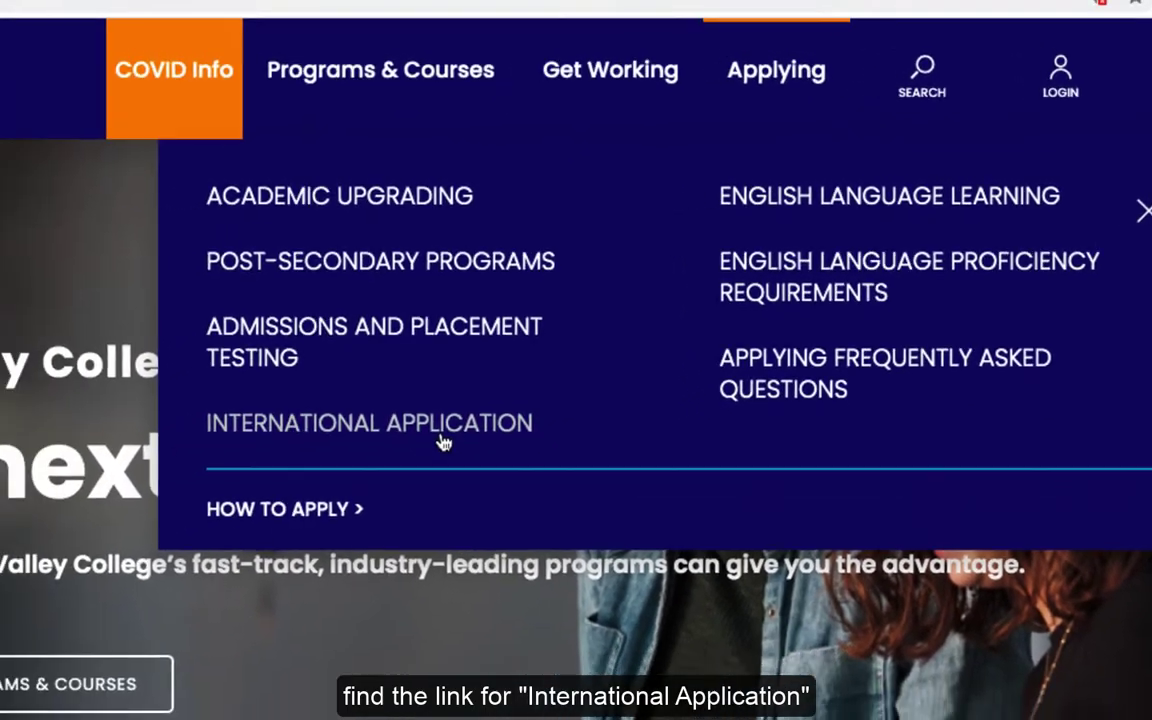
pyautogui.click(345, 467)
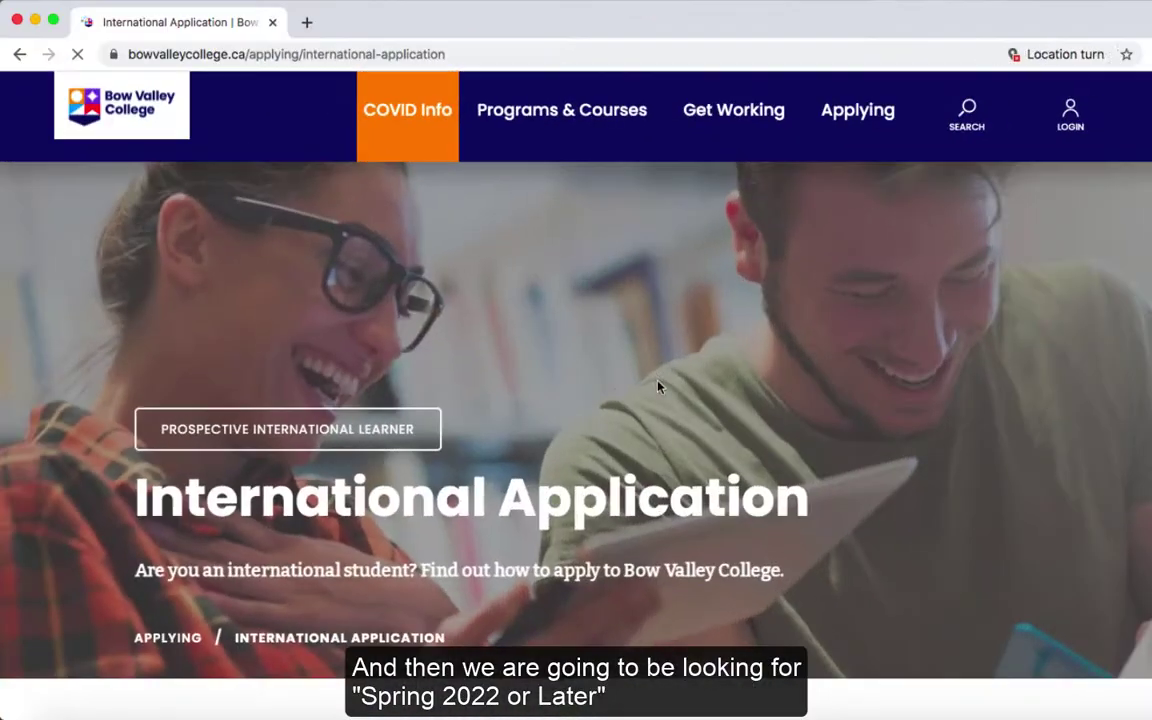
pyautogui.scroll(-7, 803, 507)
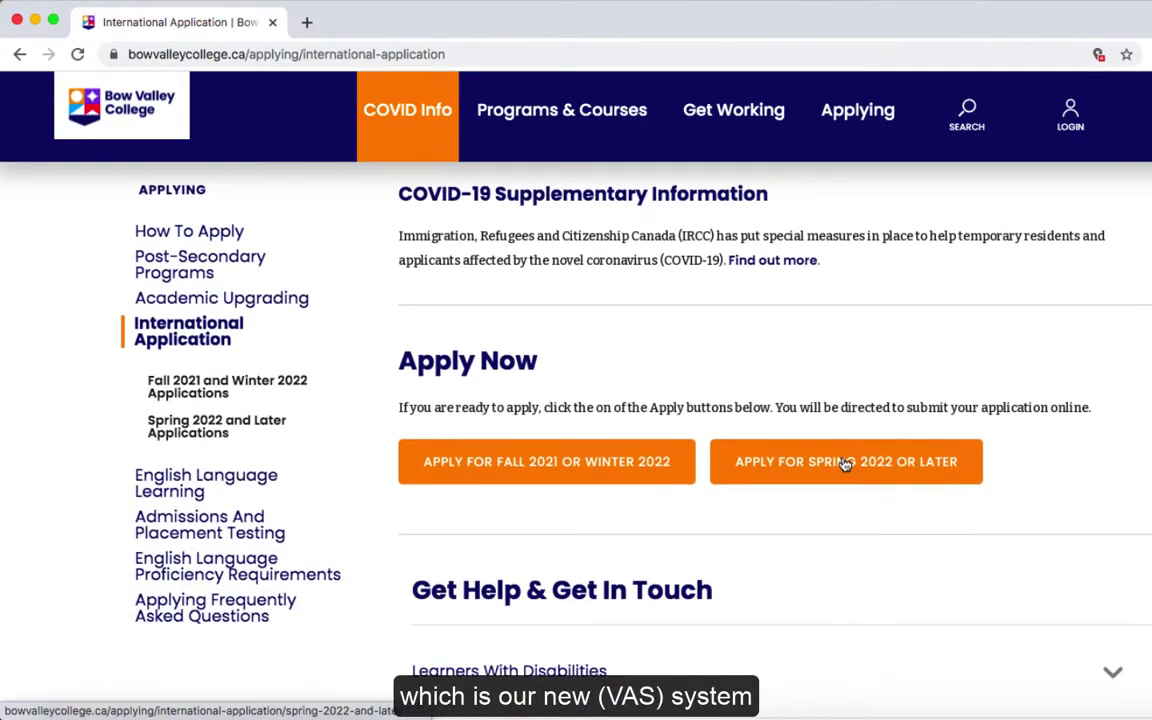
pyautogui.click(845, 463)
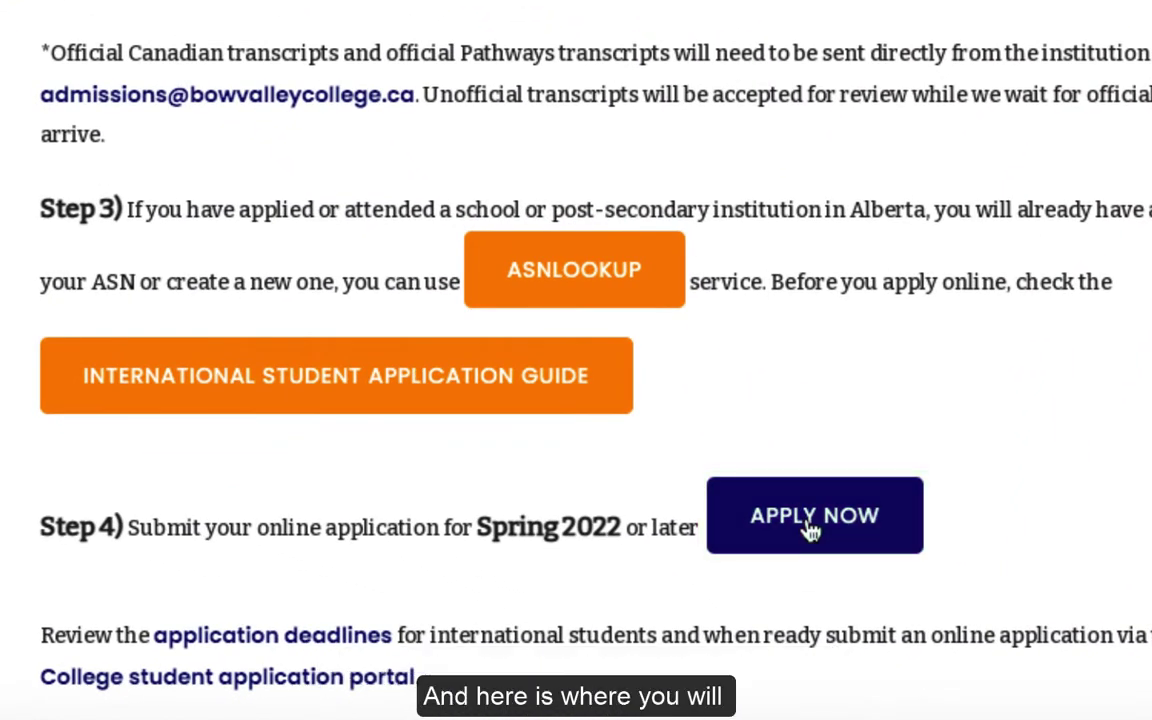
pyautogui.click(811, 531)
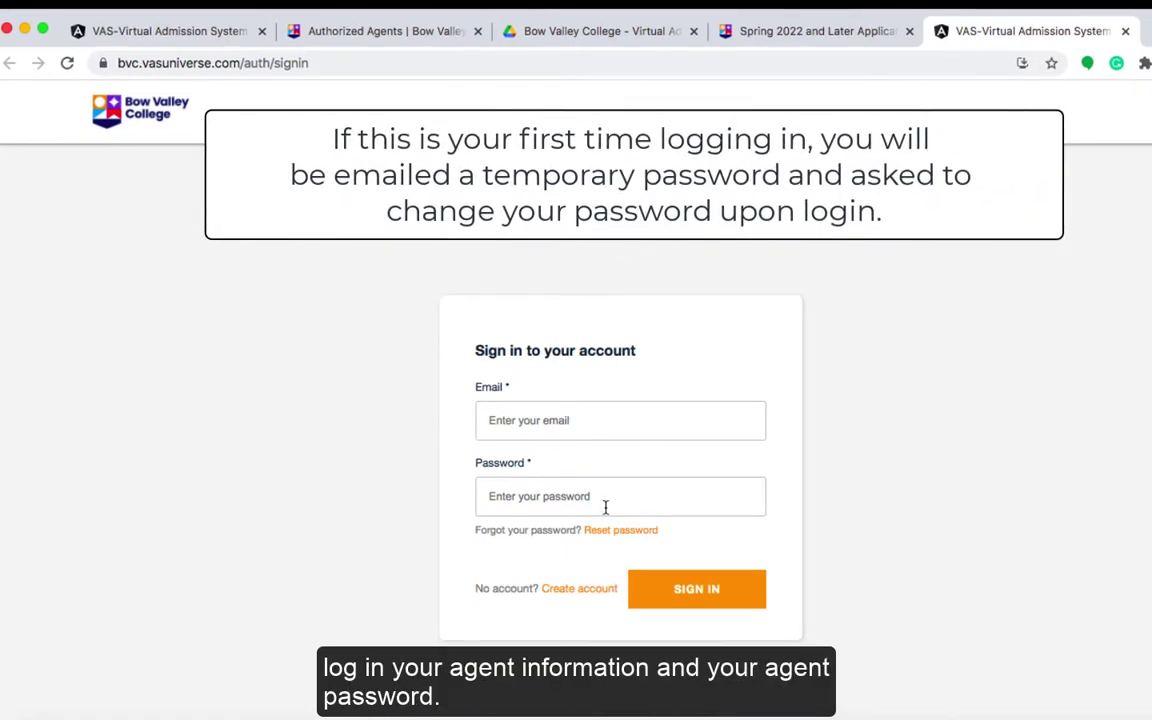
# - Close the extra live-site tab and sign in to the agent account on the bvc-qa test site
pyautogui.click(180, 38)
pyautogui.click(1003, 34)
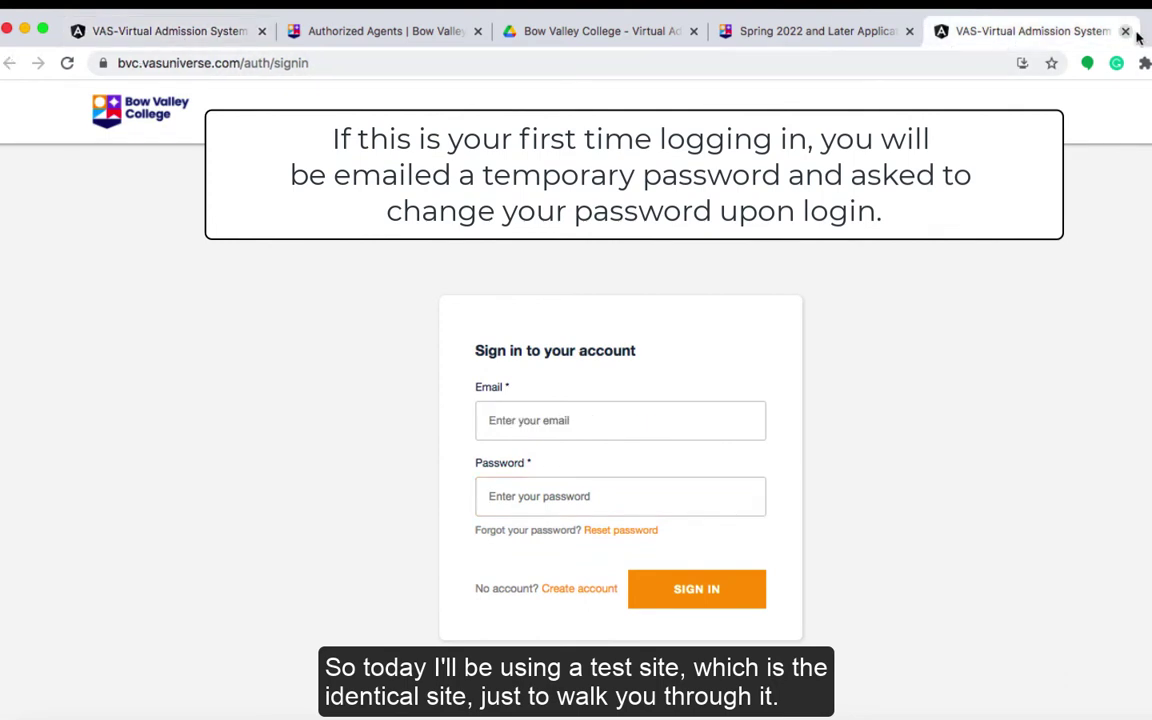
pyautogui.click(1129, 33)
pyautogui.click(178, 37)
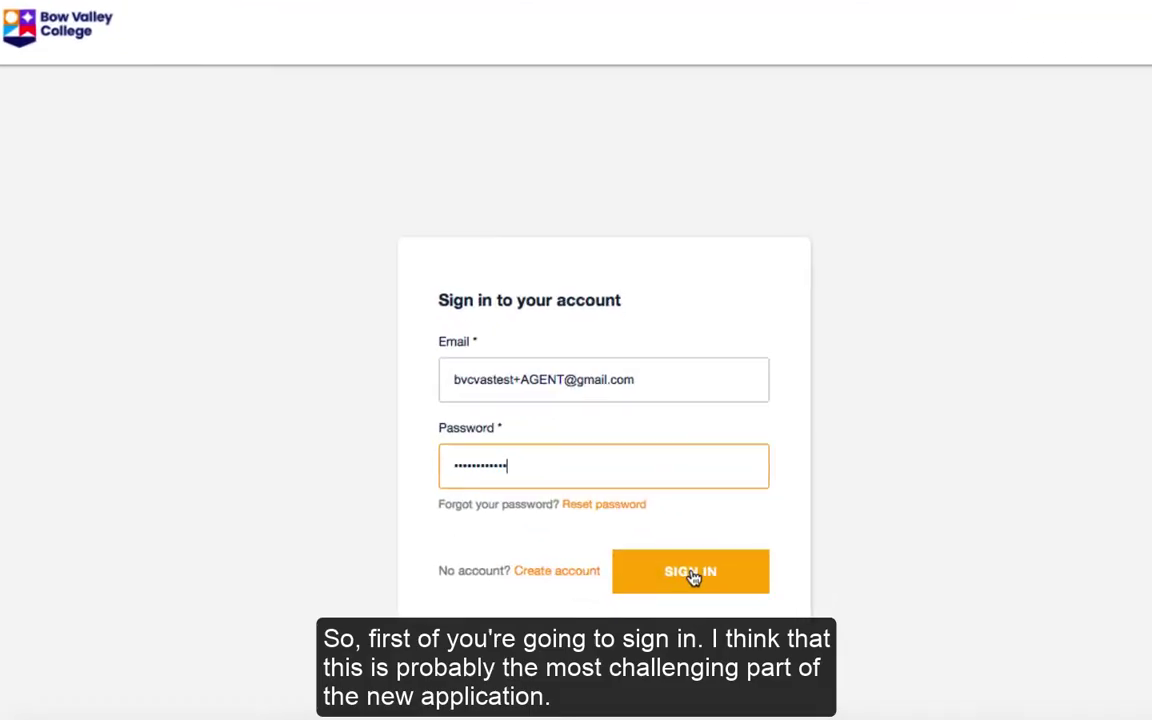
pyautogui.click(707, 583)
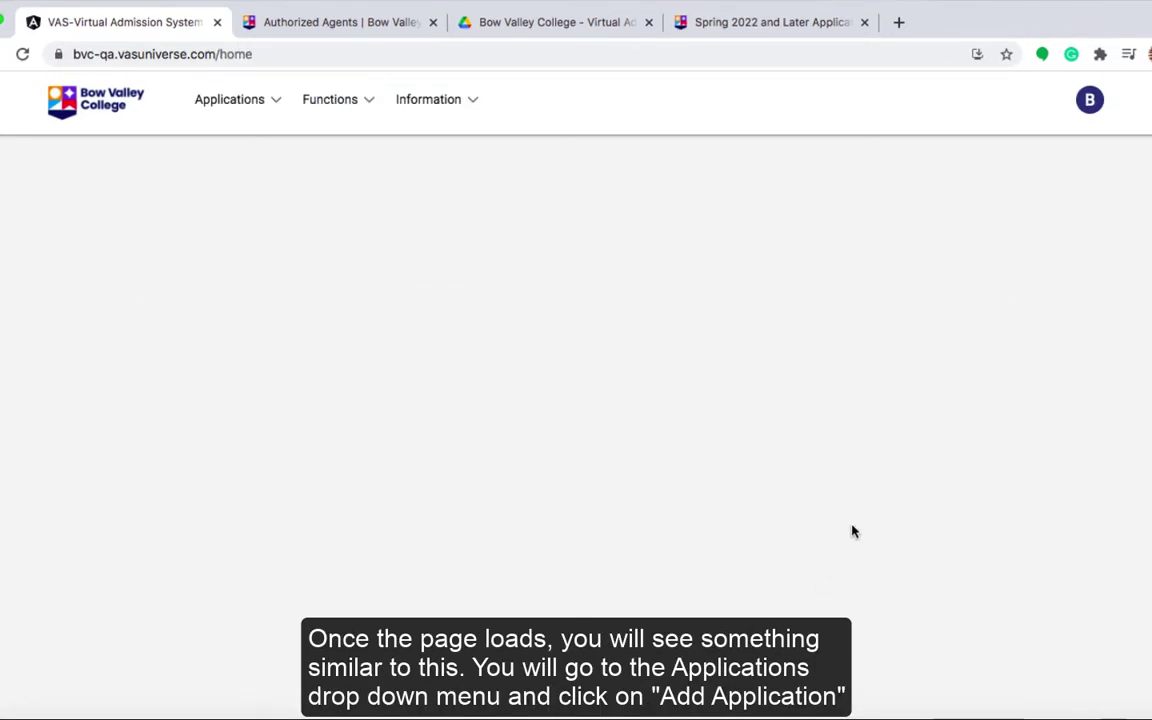
# - Choose Add application from the Applications menu
pyautogui.click(262, 106)
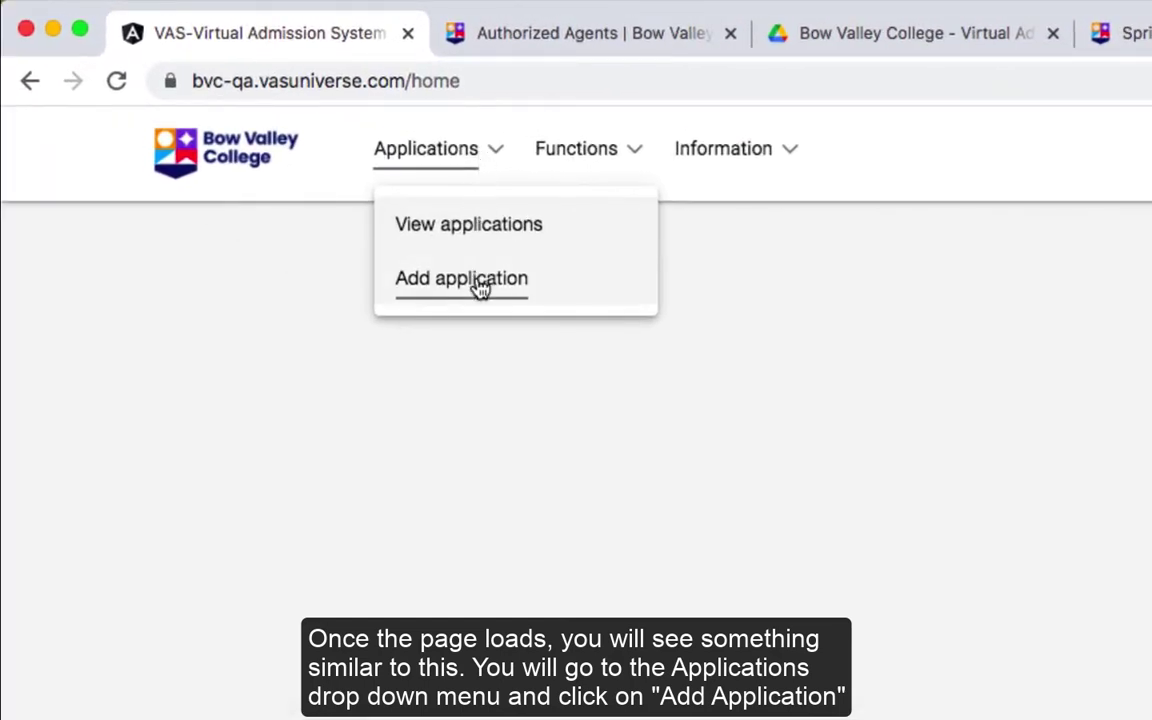
pyautogui.click(481, 288)
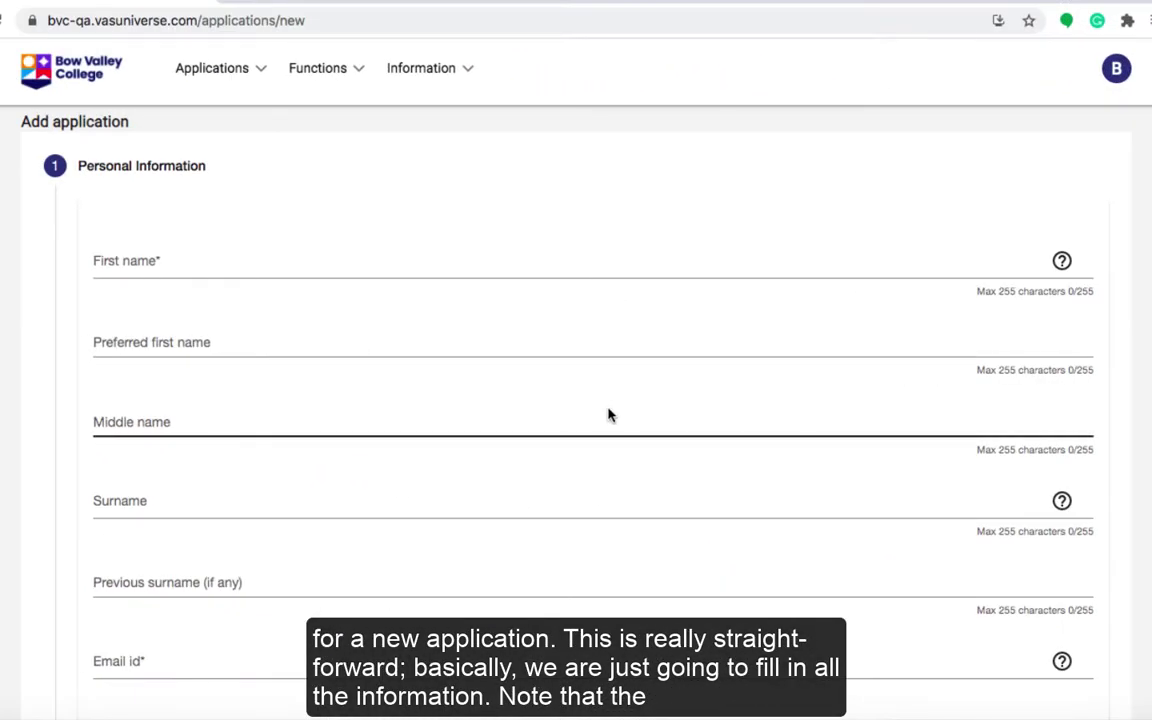
# - Fill Email id from the autofill suggestion and enter the student's passport number
pyautogui.scroll(-1, 608, 412)
pyautogui.scroll(2, 608, 414)
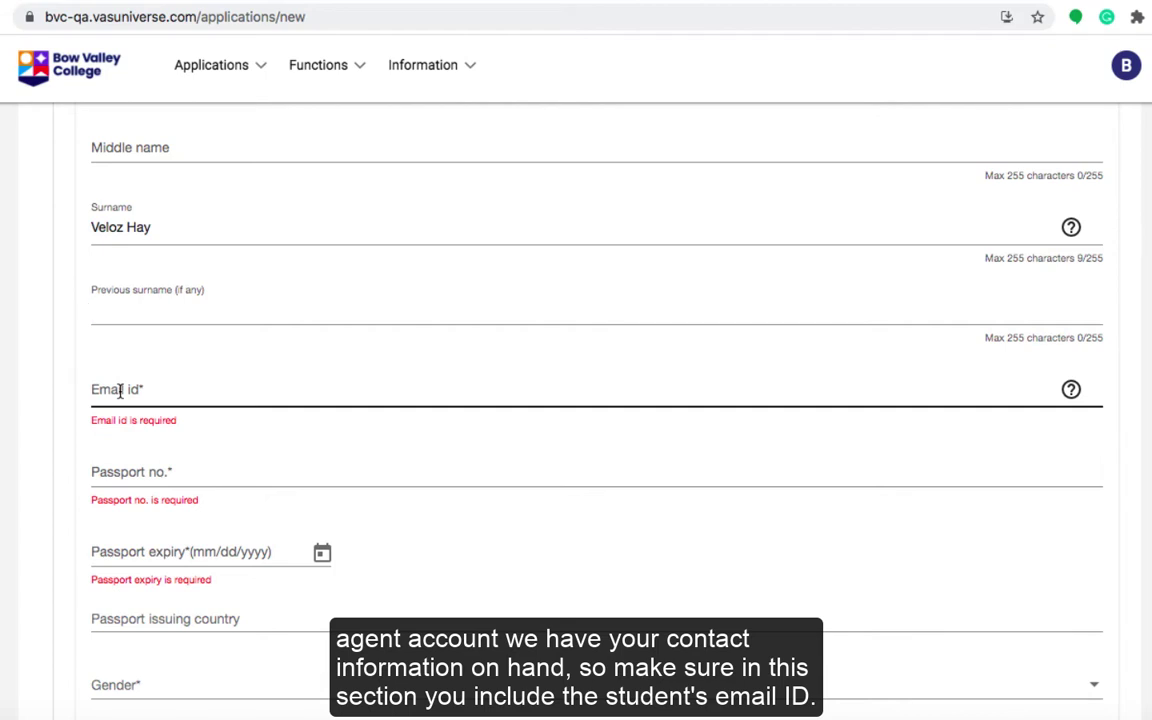
pyautogui.click(120, 391)
pyautogui.press('Down')
pyautogui.press('Return')
pyautogui.press('Tab')
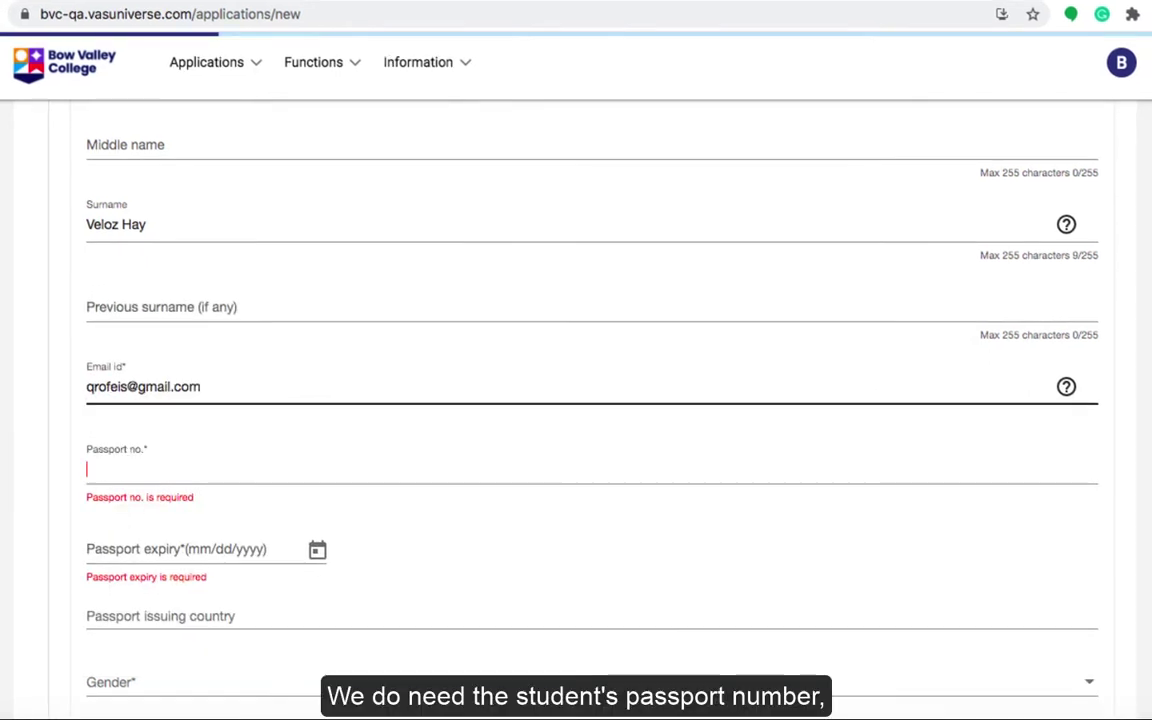
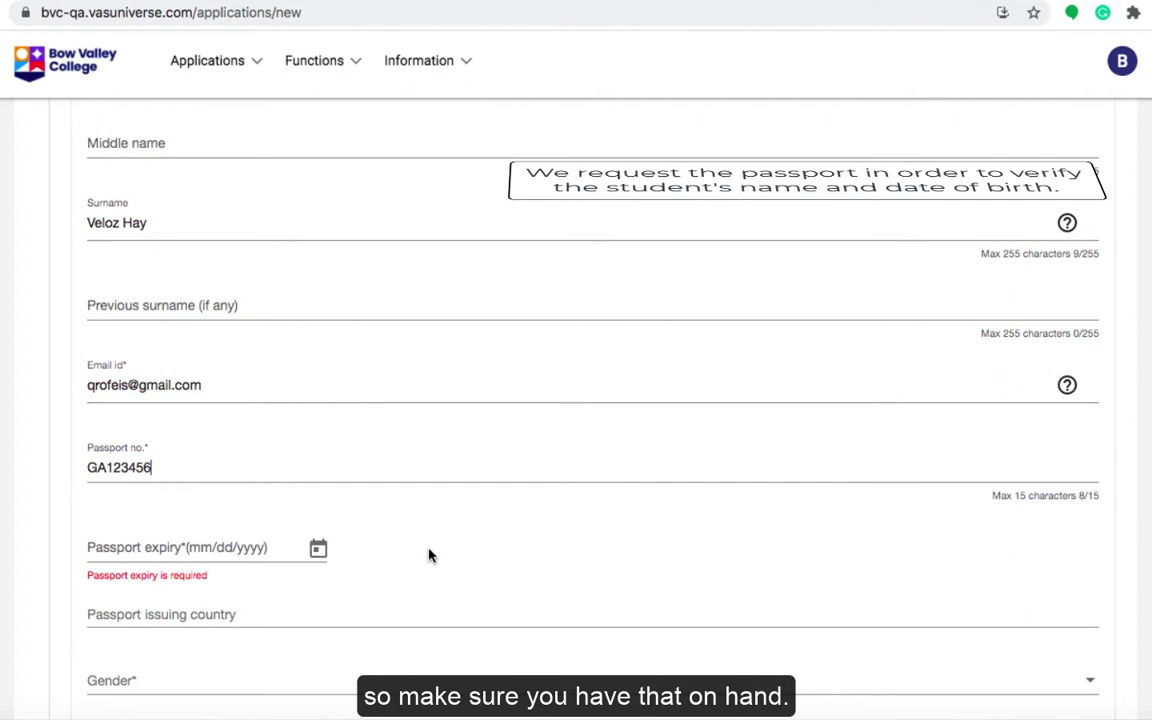
pyautogui.scroll(-3, 428, 556)
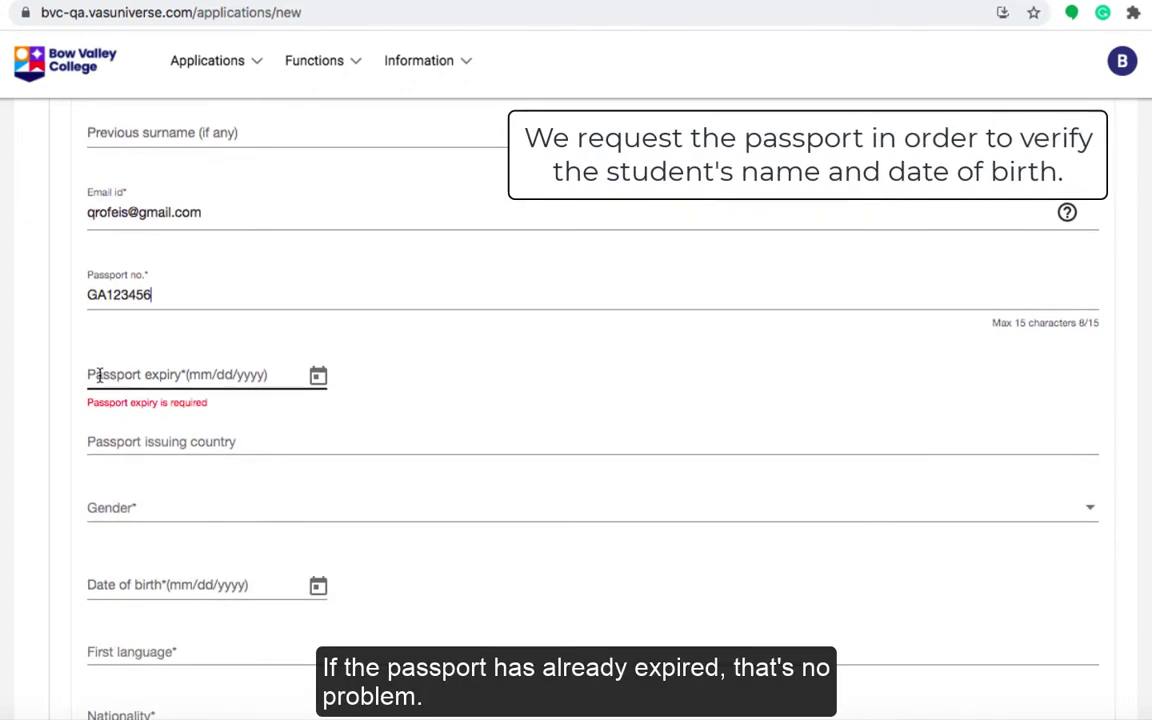
# - Set the passport expiry to 8/21/2021 and the issuing country to Mexico
pyautogui.click(100, 374)
pyautogui.click(141, 440)
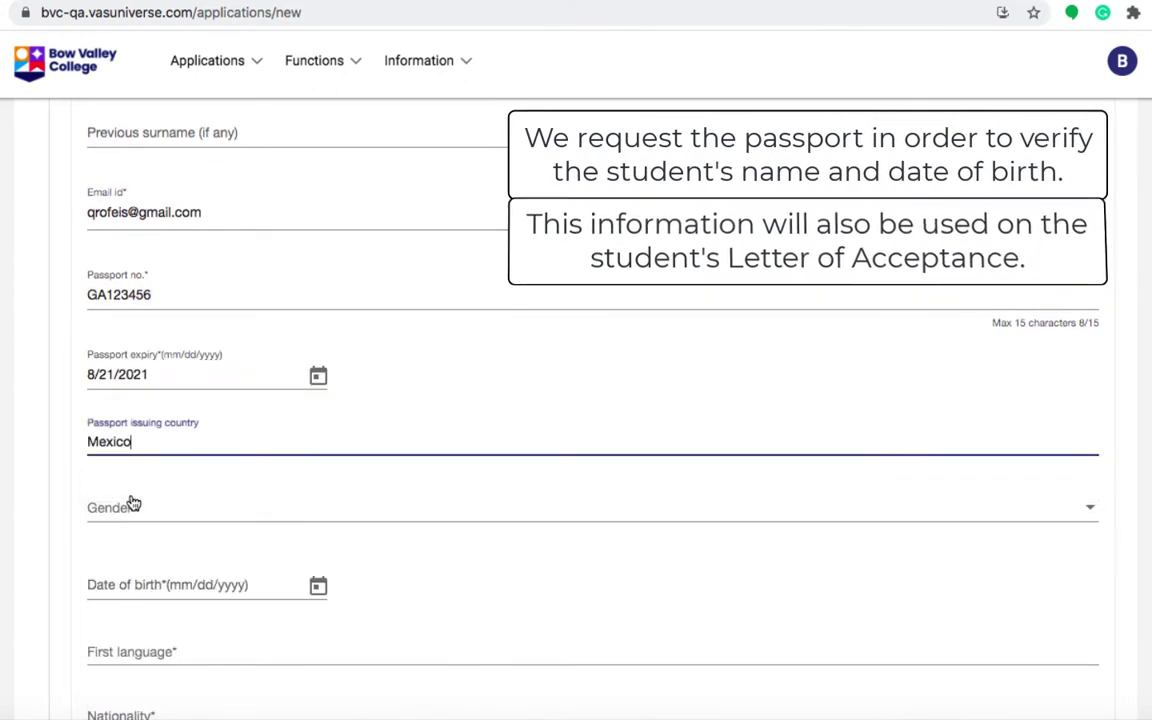
pyautogui.scroll(-2, 134, 501)
pyautogui.click(316, 407)
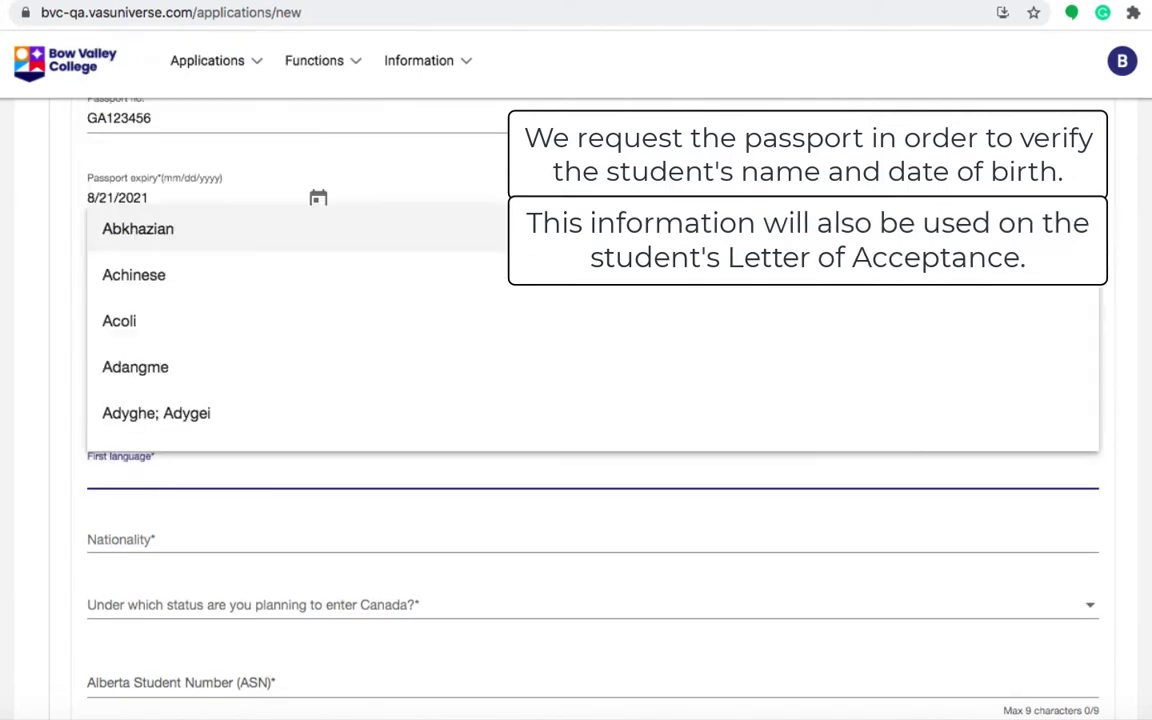
# - Set the birth year to 2000, nationality Mexico and entry status Student Visa
pyautogui.scroll(-2, 155, 420)
pyautogui.click(155, 336)
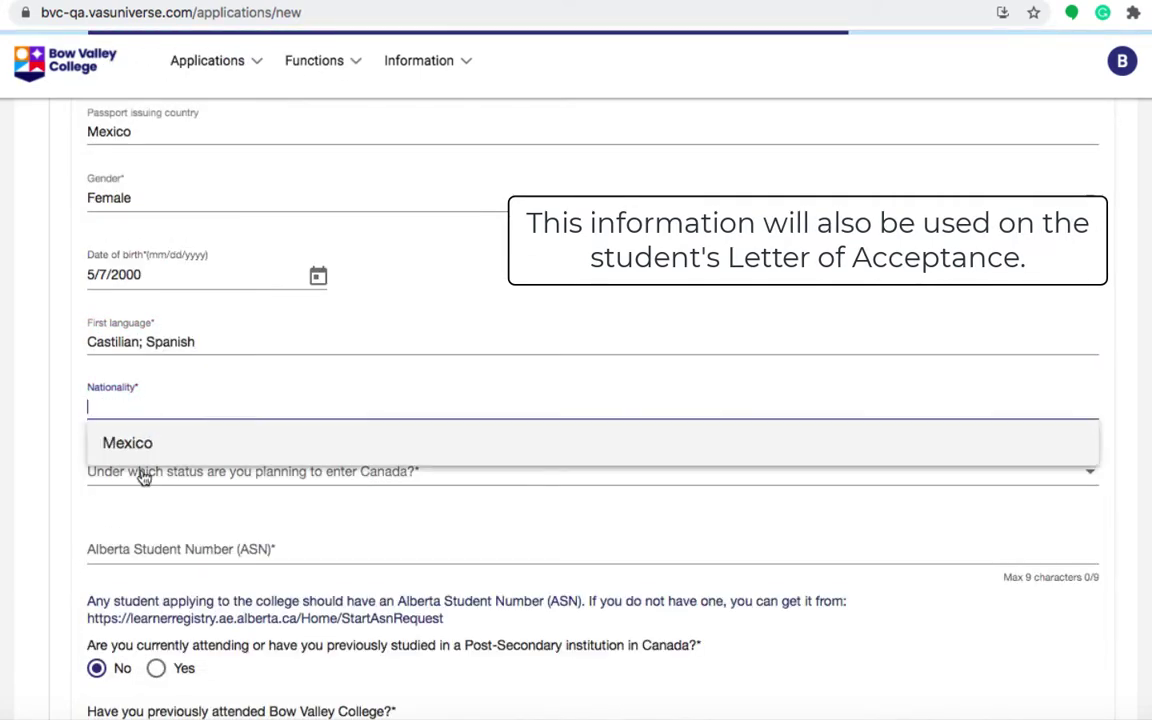
pyautogui.press('Return')
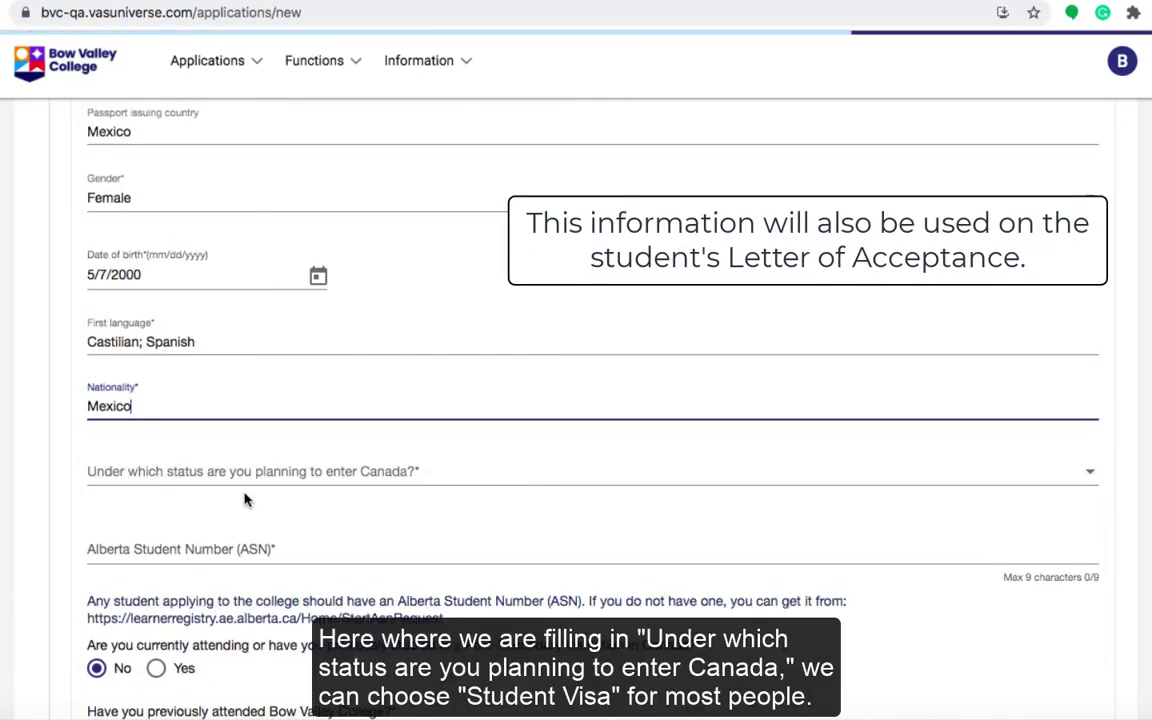
pyautogui.scroll(-1, 244, 499)
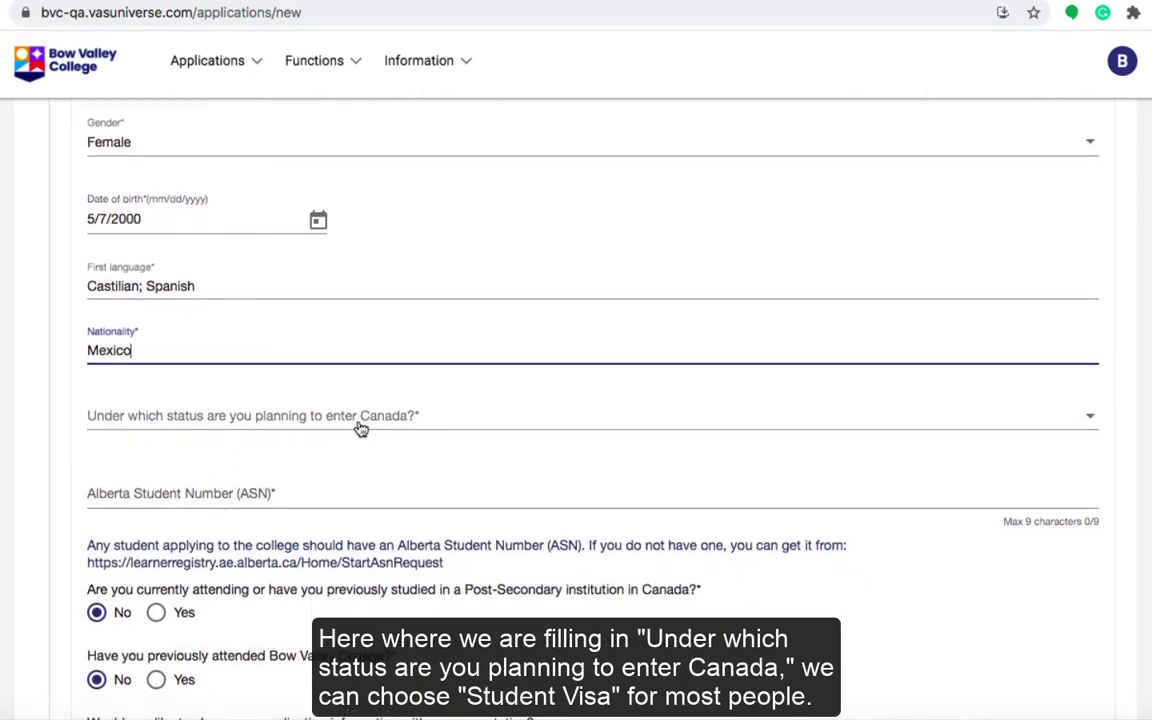
pyautogui.click(226, 419)
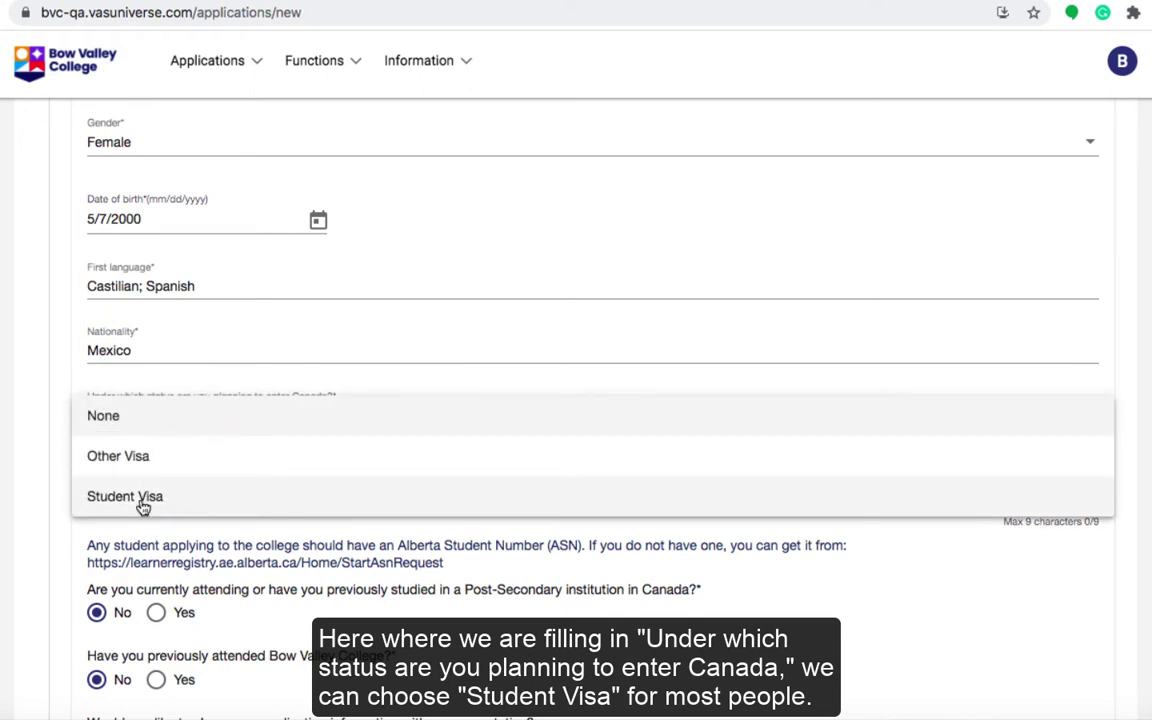
pyautogui.click(142, 505)
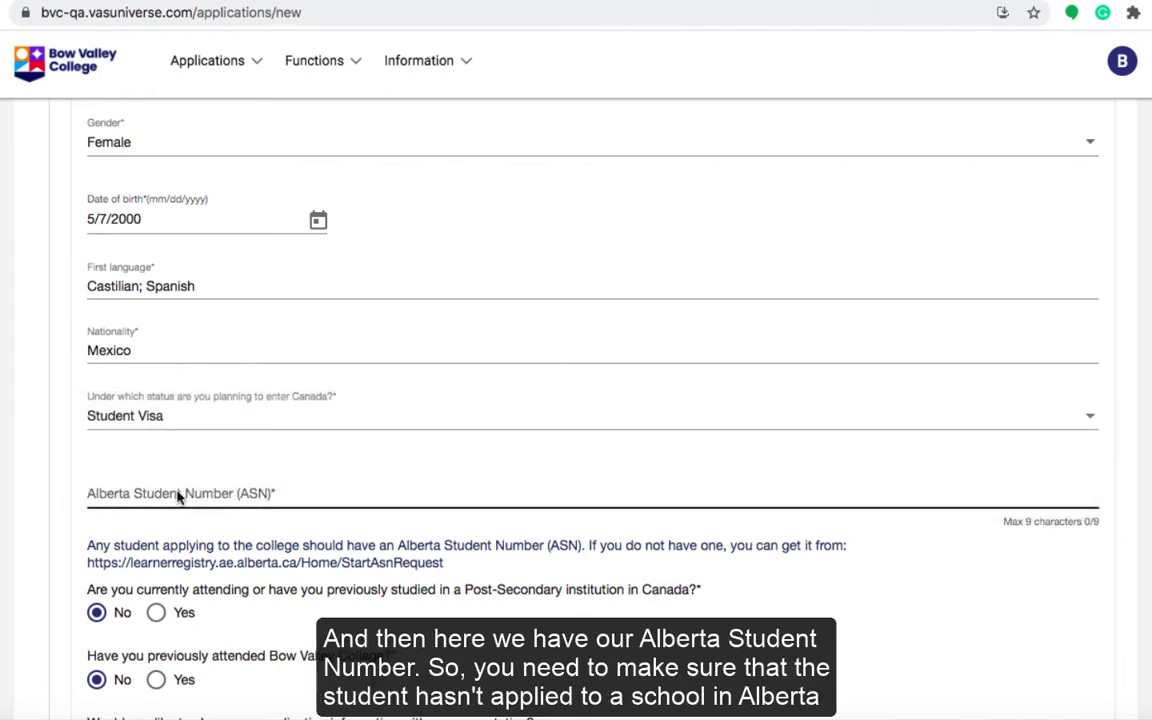
# - Highlight the ASN request web address and enter a nine-digit sample Alberta Student Number
pyautogui.scroll(-2, 280, 548)
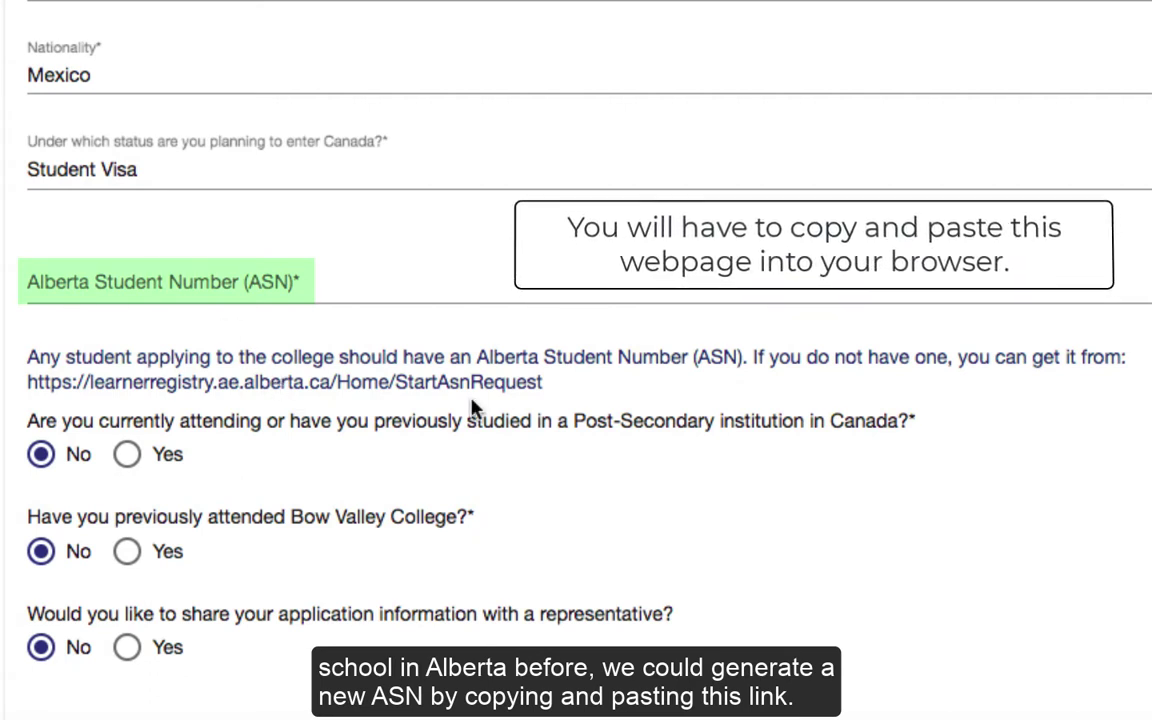
pyautogui.moveTo(541, 384); pyautogui.dragTo(28, 384)
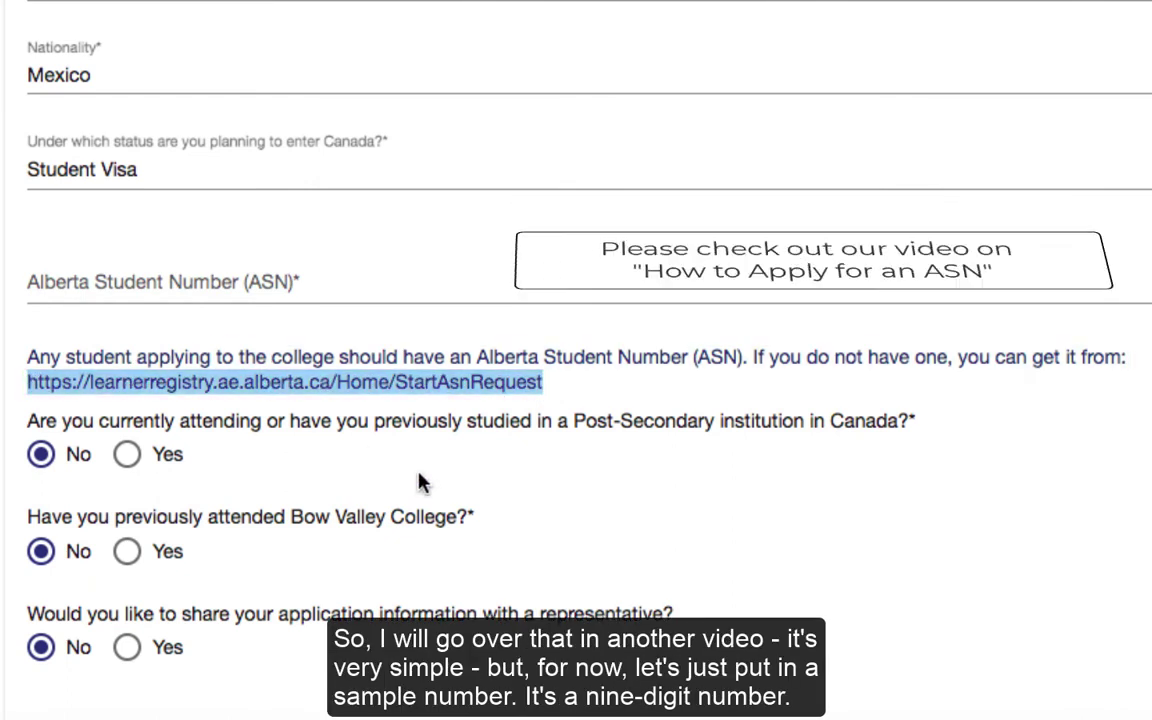
pyautogui.click(90, 279)
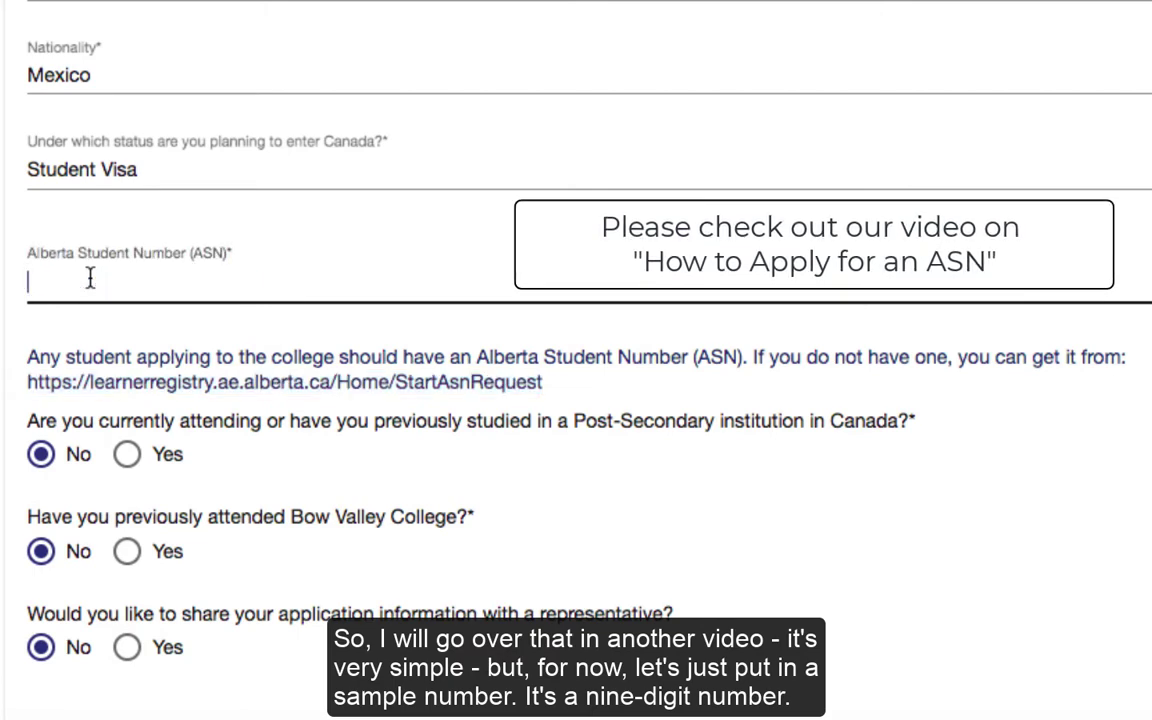
pyautogui.write('029384729')
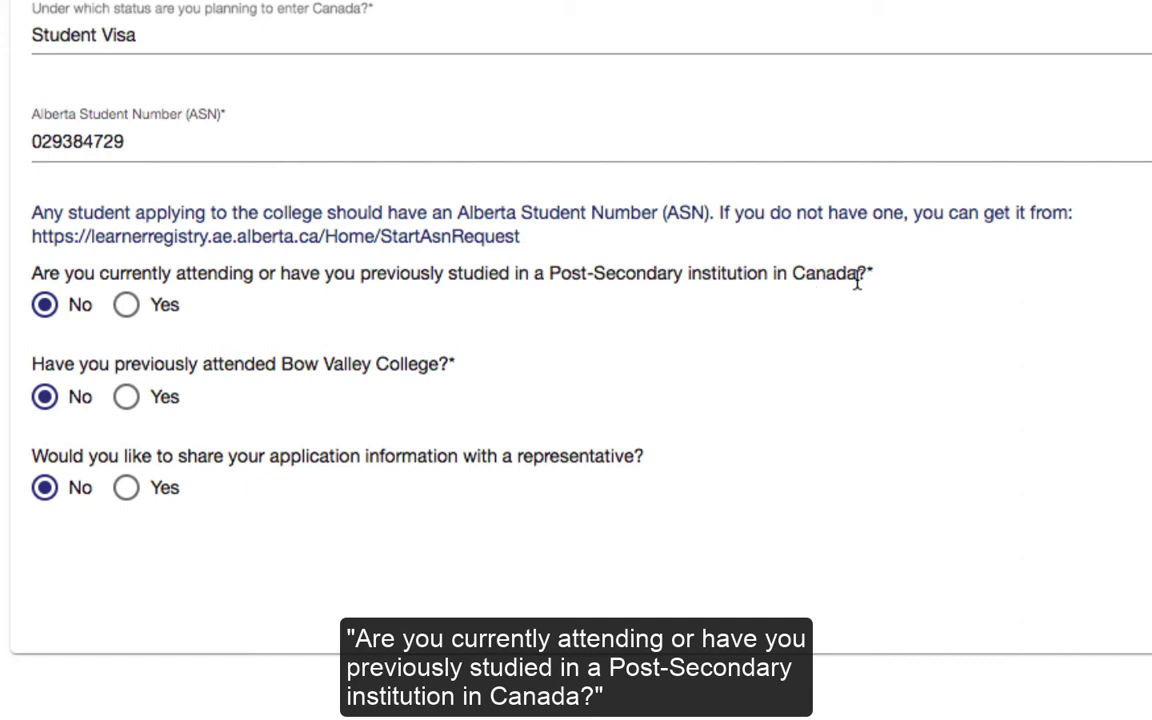
pyautogui.moveTo(872, 278); pyautogui.dragTo(776, 285)
pyautogui.click(789, 331)
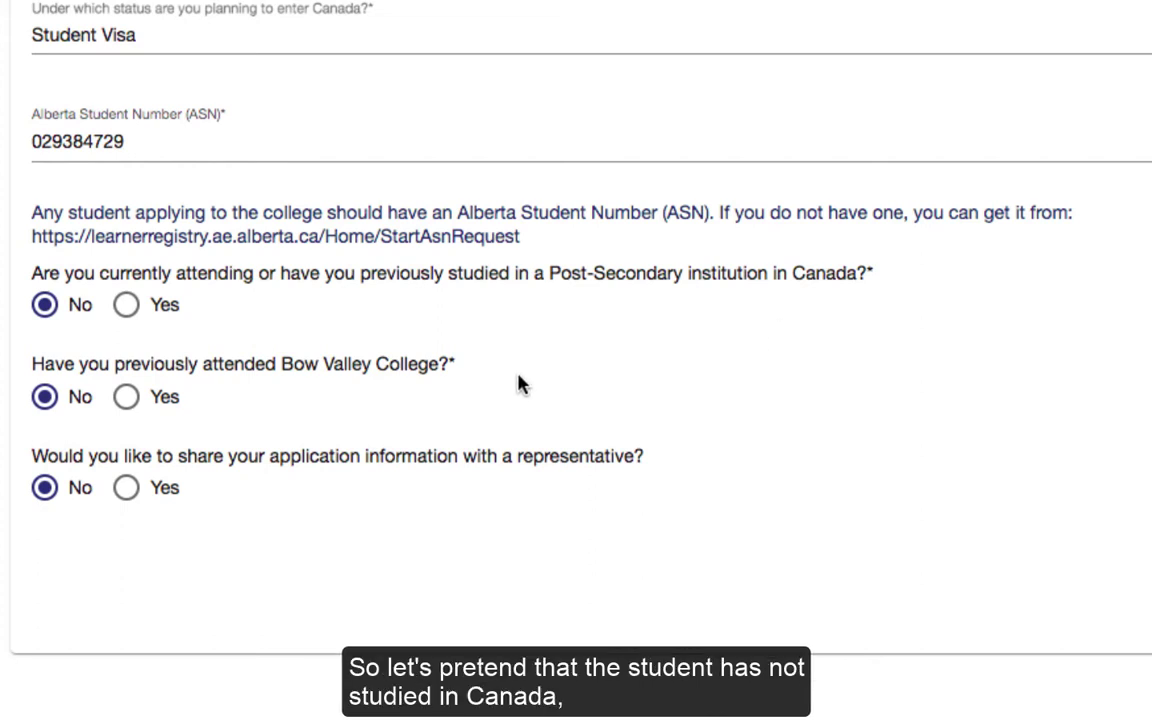
pyautogui.scroll(-3, 520, 383)
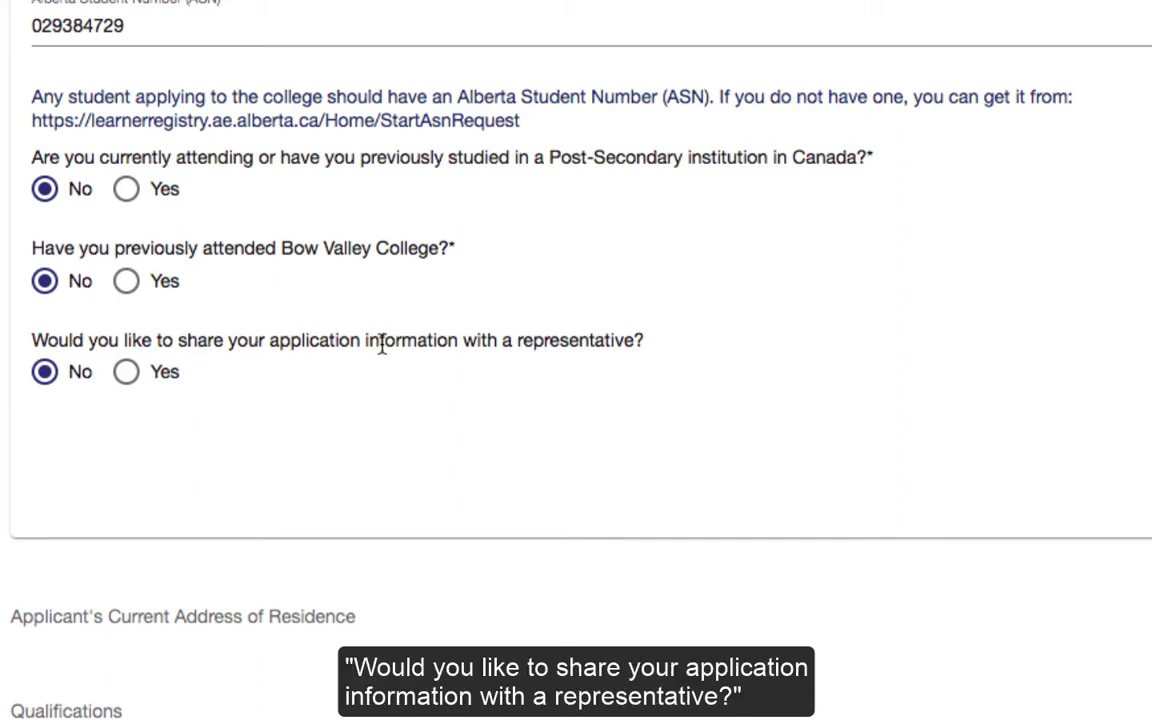
pyautogui.scroll(-3, 697, 431)
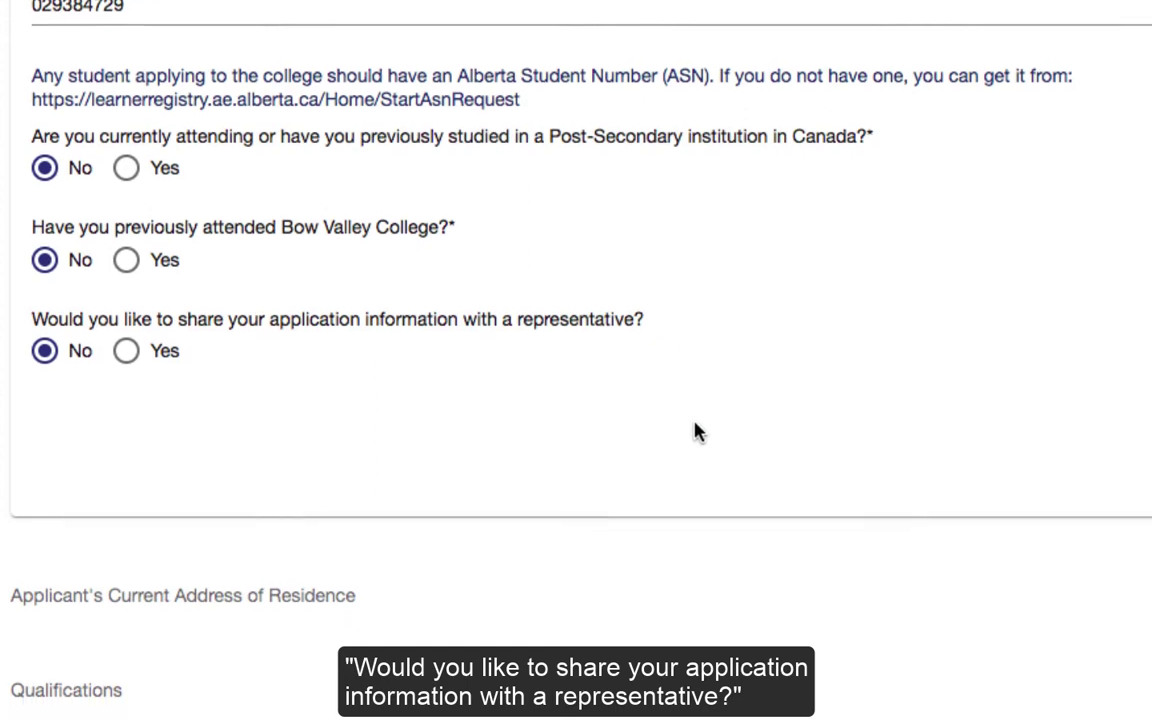
pyautogui.scroll(-1, 697, 431)
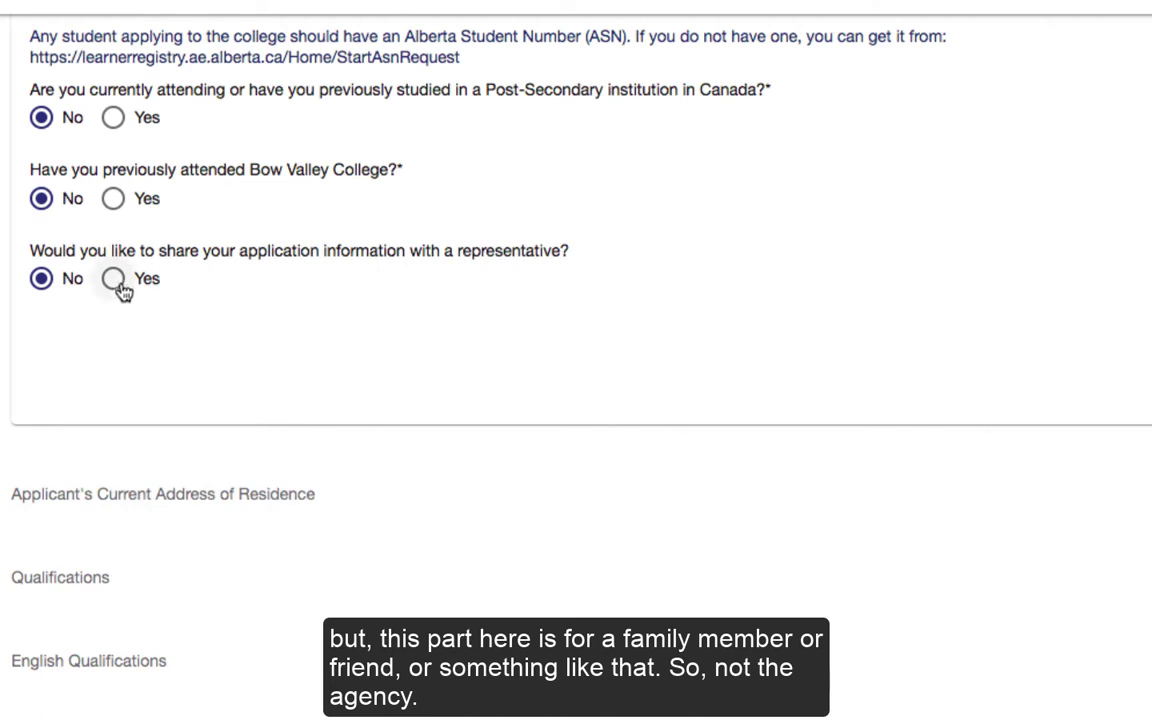
# - Answer Yes to sharing with a representative and view the Representative type options without choosing
pyautogui.click(116, 284)
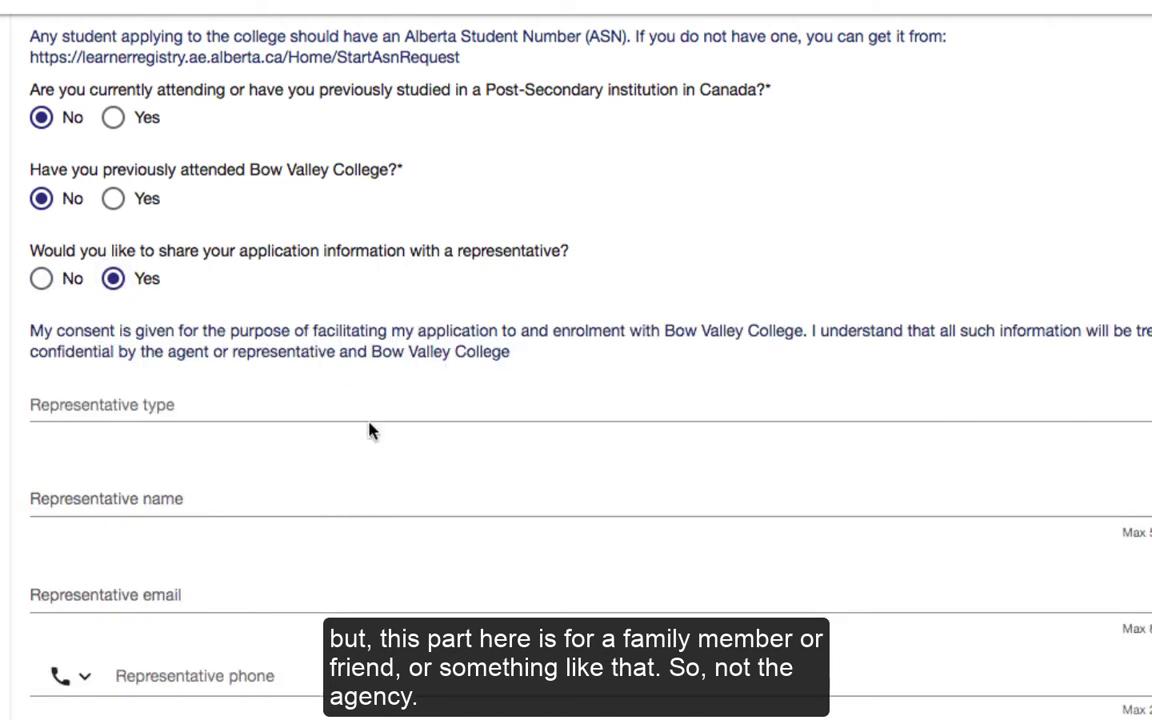
pyautogui.click(366, 418)
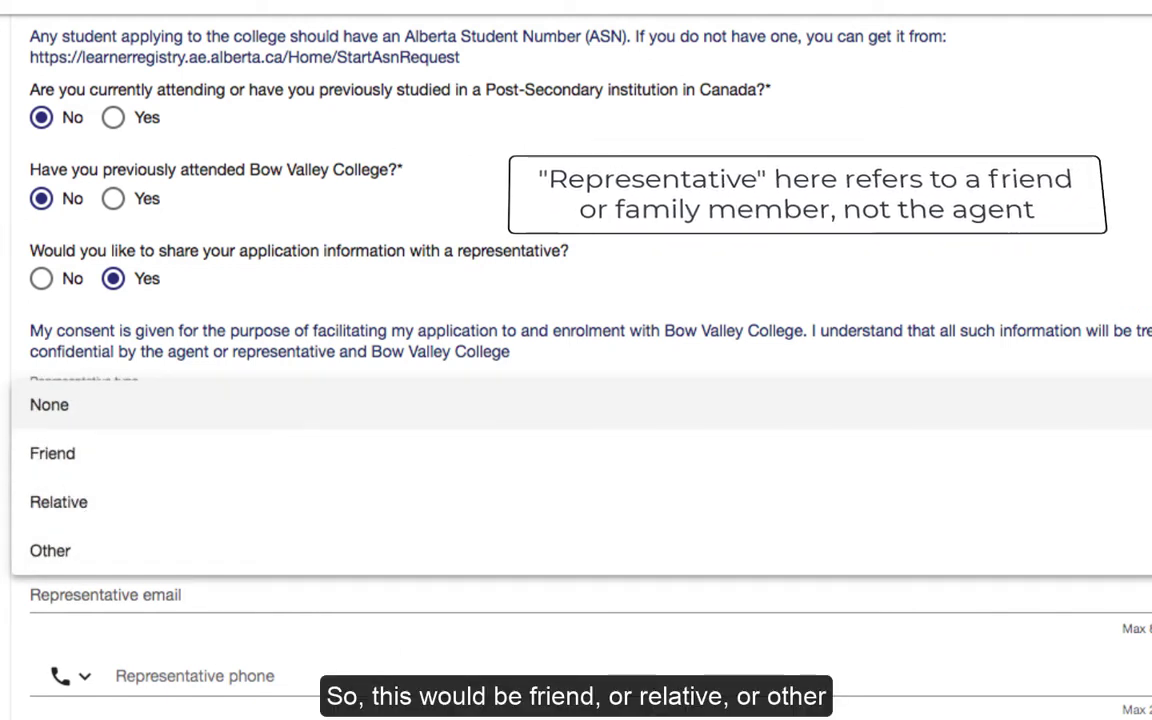
pyautogui.click(145, 316)
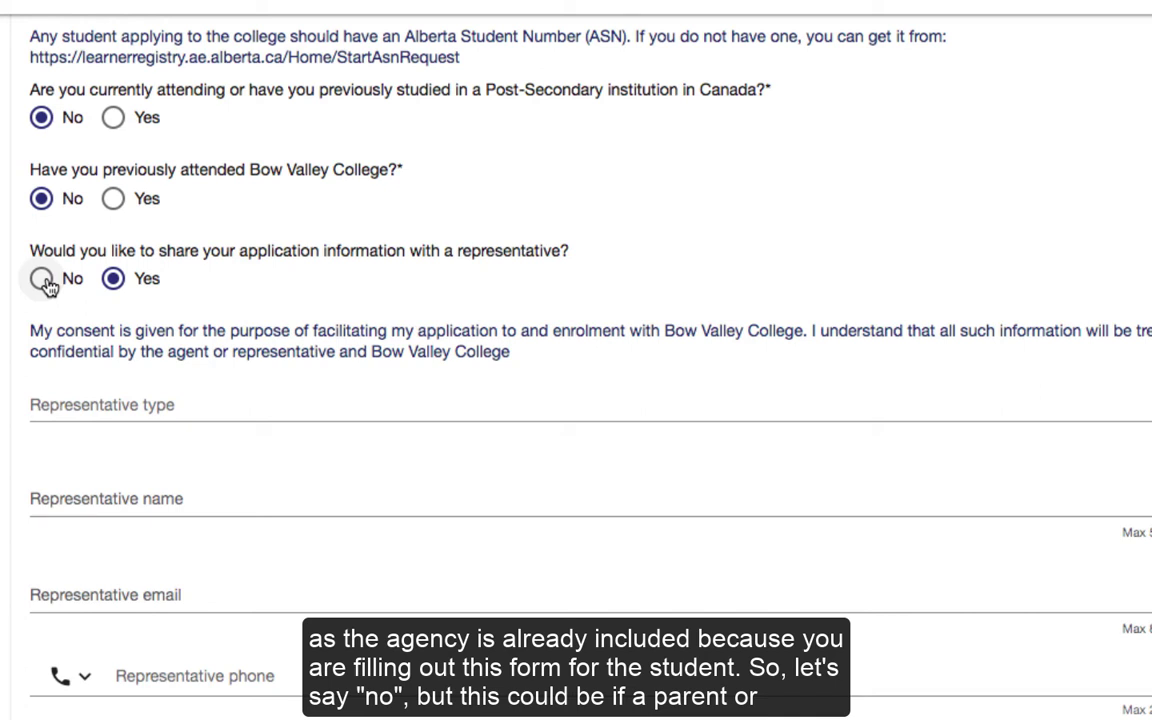
# - Answer No to the representative question and expand the Applicant's Current Address of Residence section
pyautogui.click(44, 281)
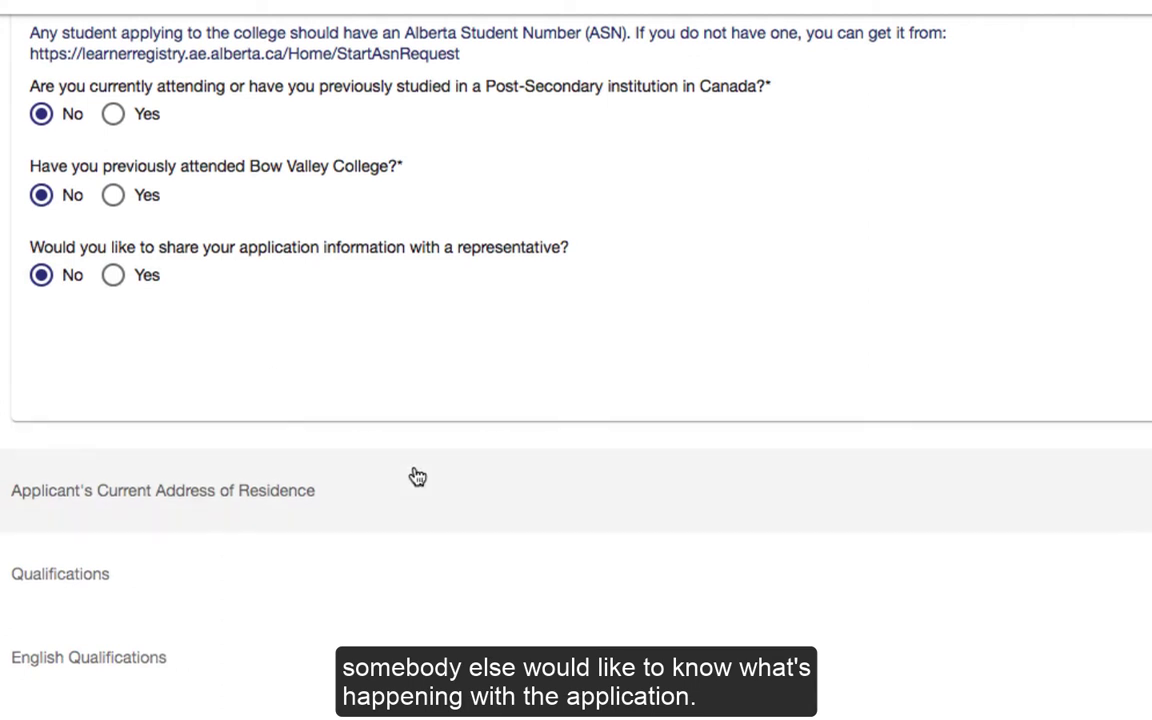
pyautogui.scroll(-1, 1146, 337)
pyautogui.click(1049, 480)
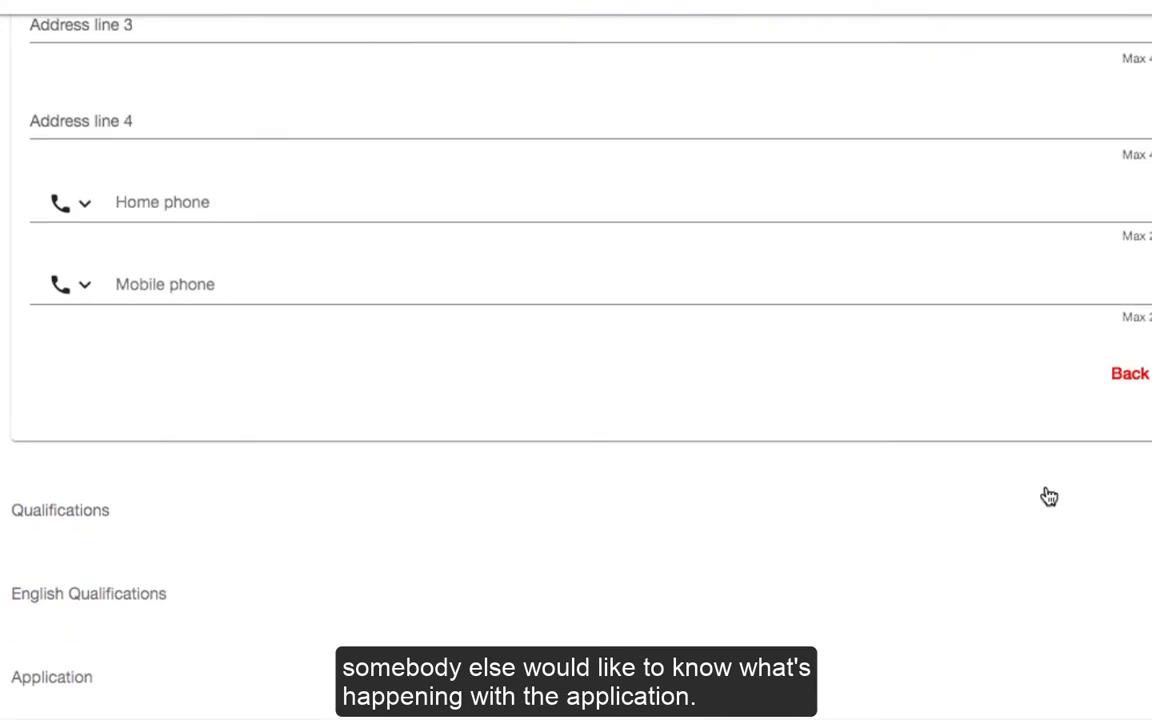
pyautogui.scroll(3, 735, 584)
pyautogui.scroll(4, 735, 584)
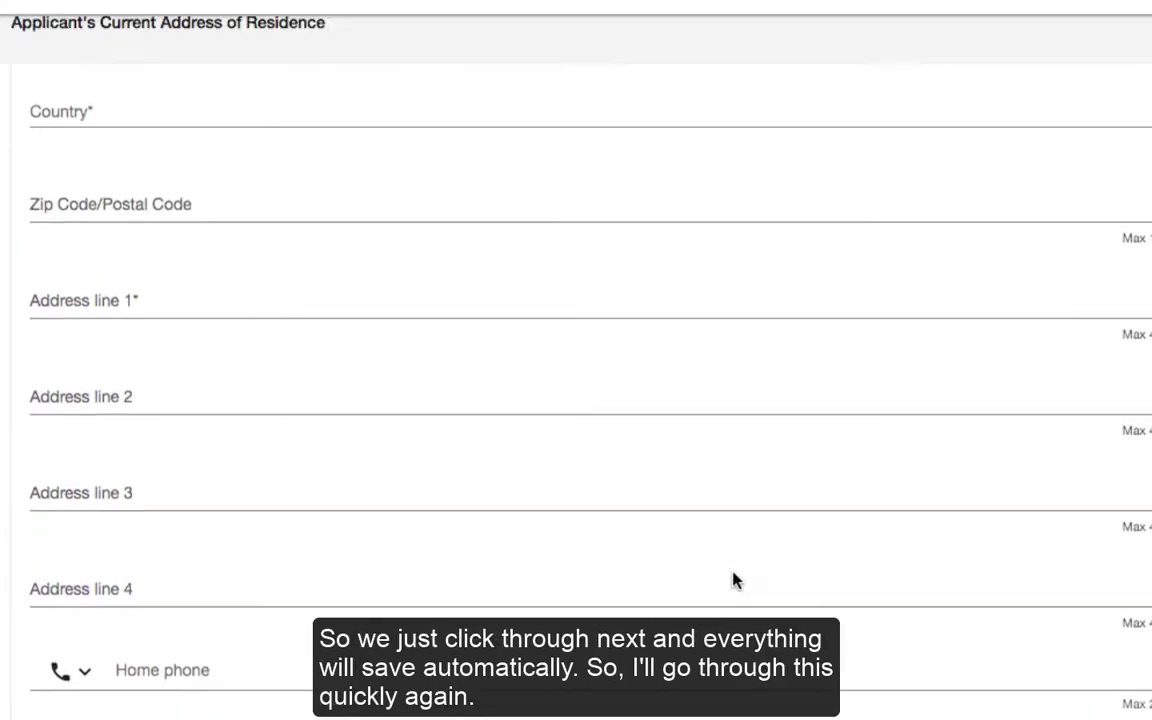
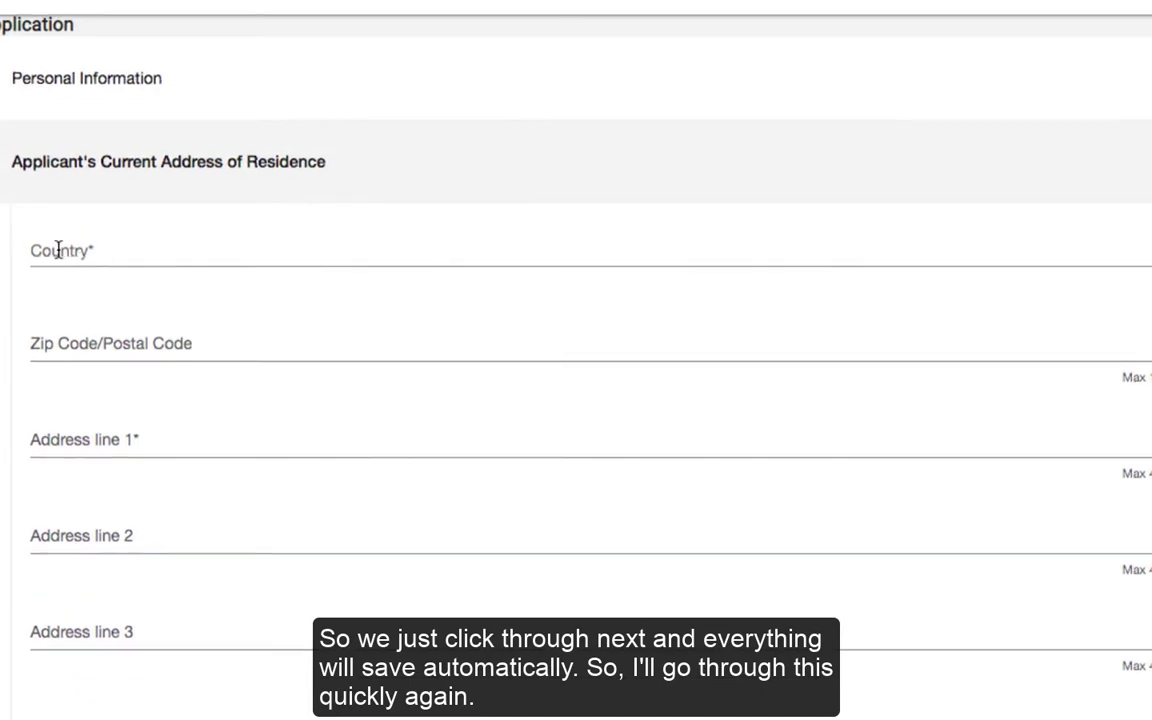
# - Set the country of residence to Mexico and fill the home phone from the saved suggestion
pyautogui.click(181, 291)
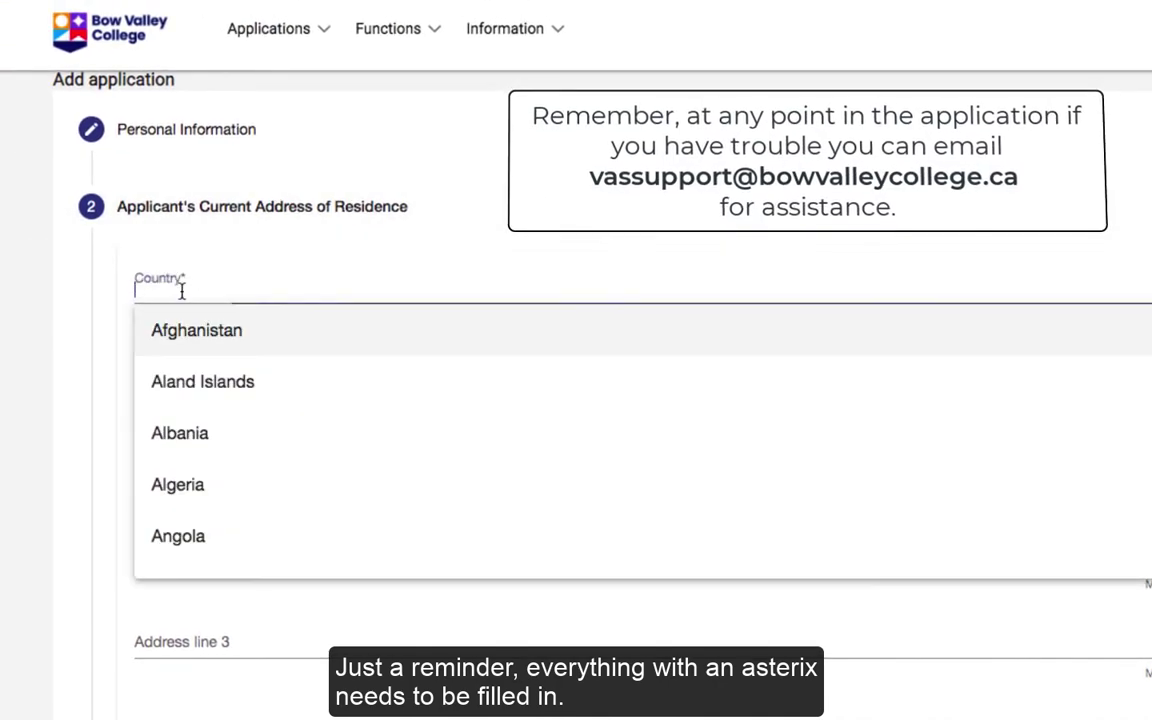
pyautogui.press('Tab')
pyautogui.scroll(-5, 230, 250)
pyautogui.click(253, 307)
pyautogui.click(270, 357)
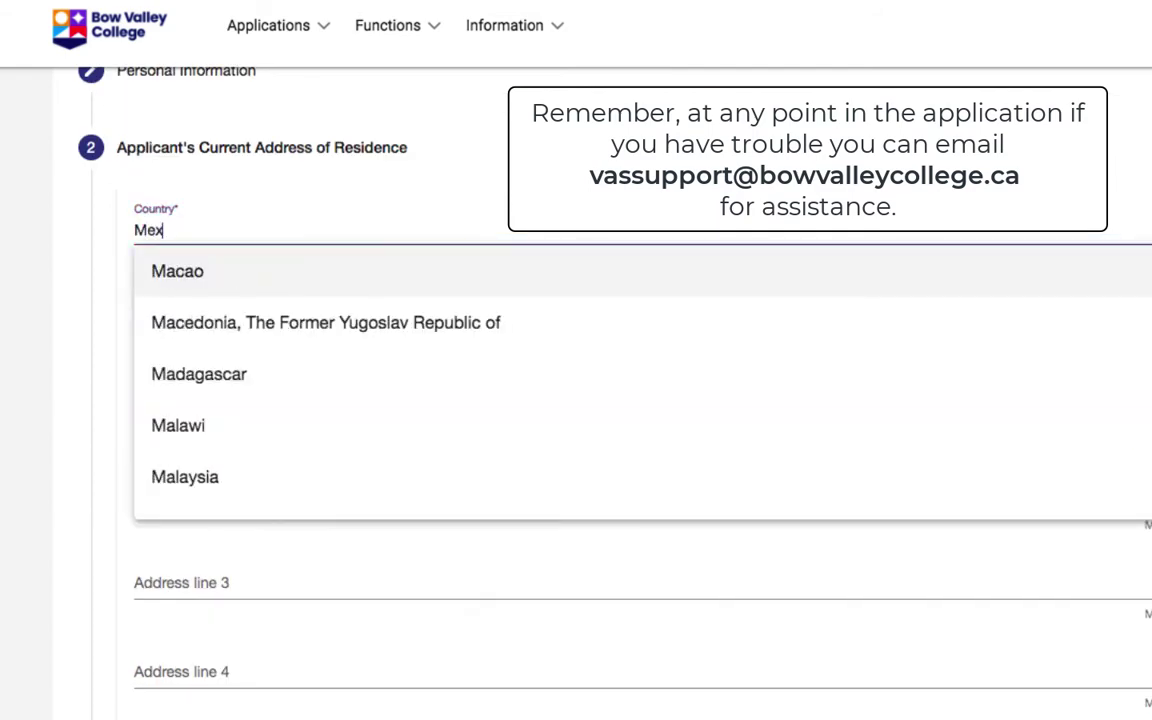
# - Choose Querétaro as the state, pick the city, and save the address
pyautogui.click(180, 380)
pyautogui.click(303, 300)
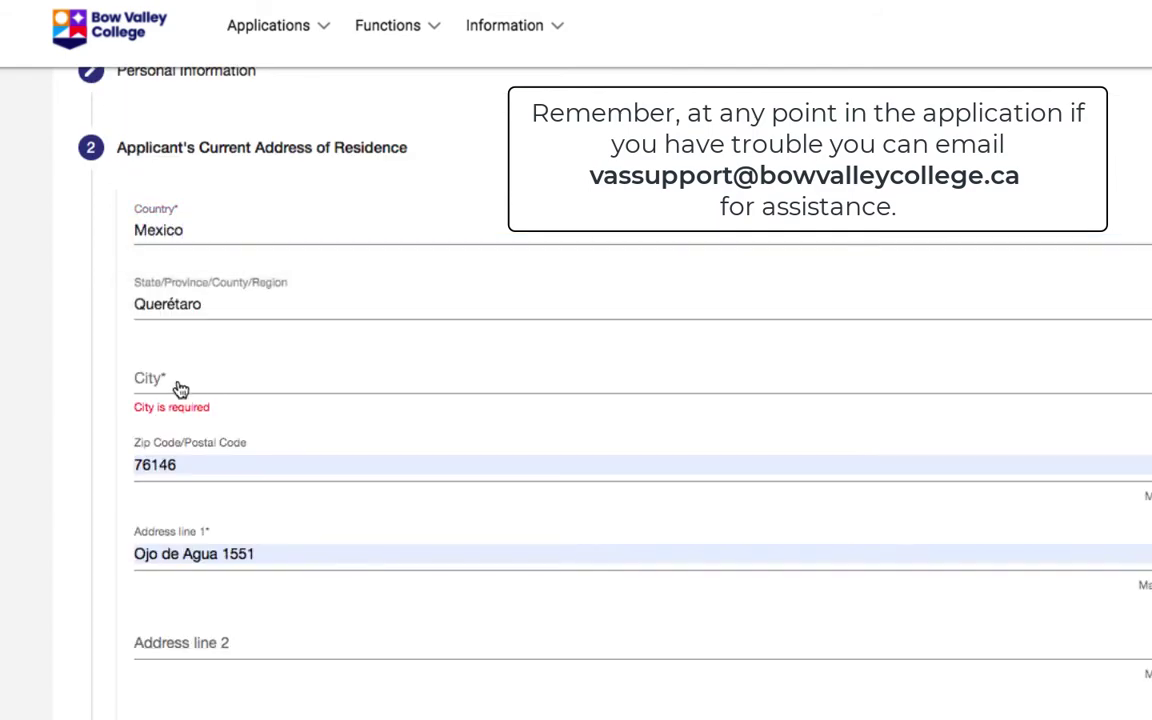
pyautogui.click(180, 390)
pyautogui.scroll(-5, 280, 567)
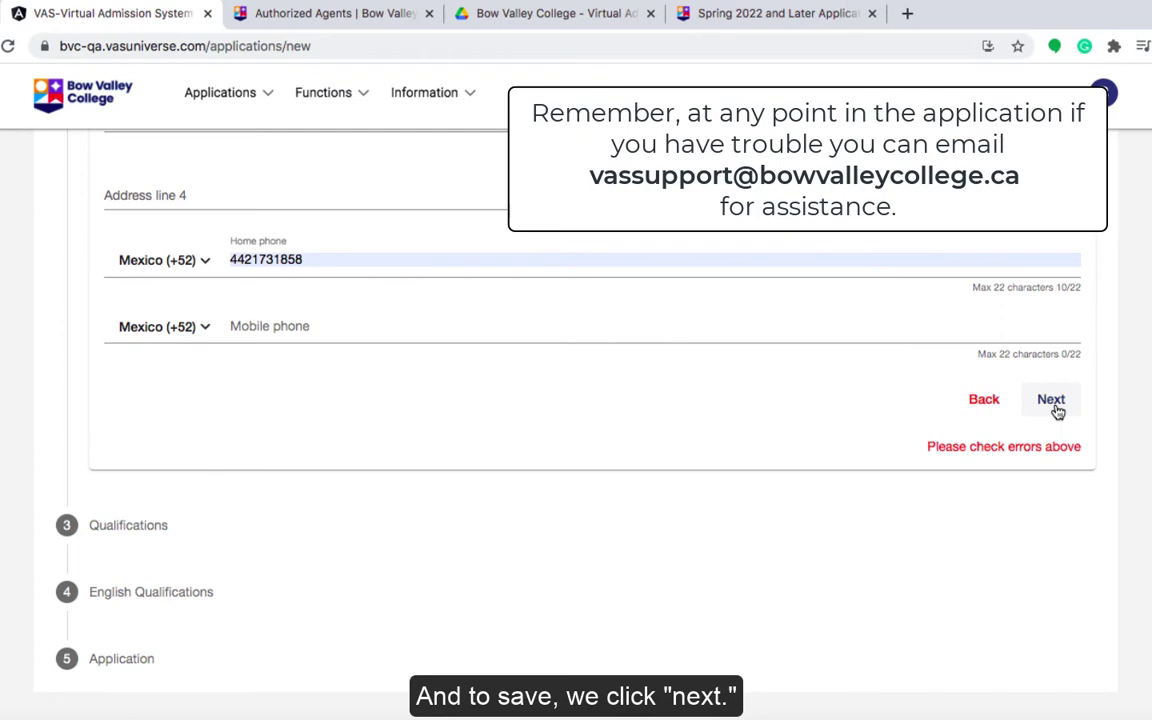
pyautogui.click(1051, 400)
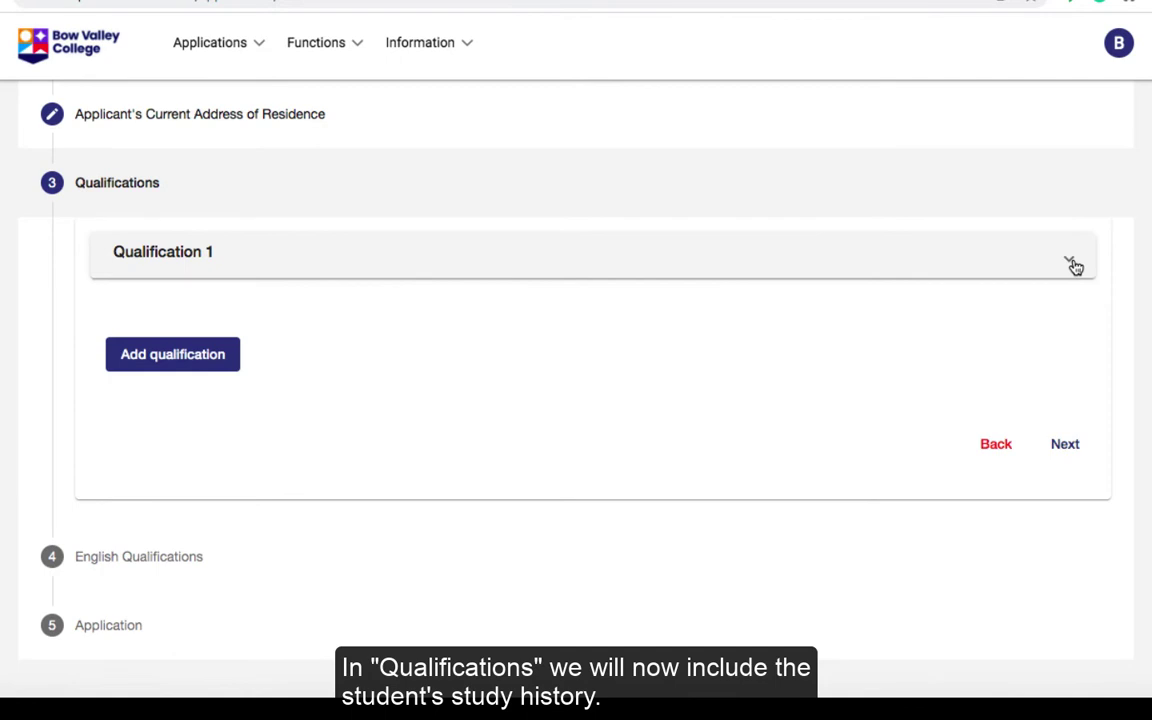
# - Expand Qualification 1 and set the school country to Mexico
pyautogui.click(1072, 263)
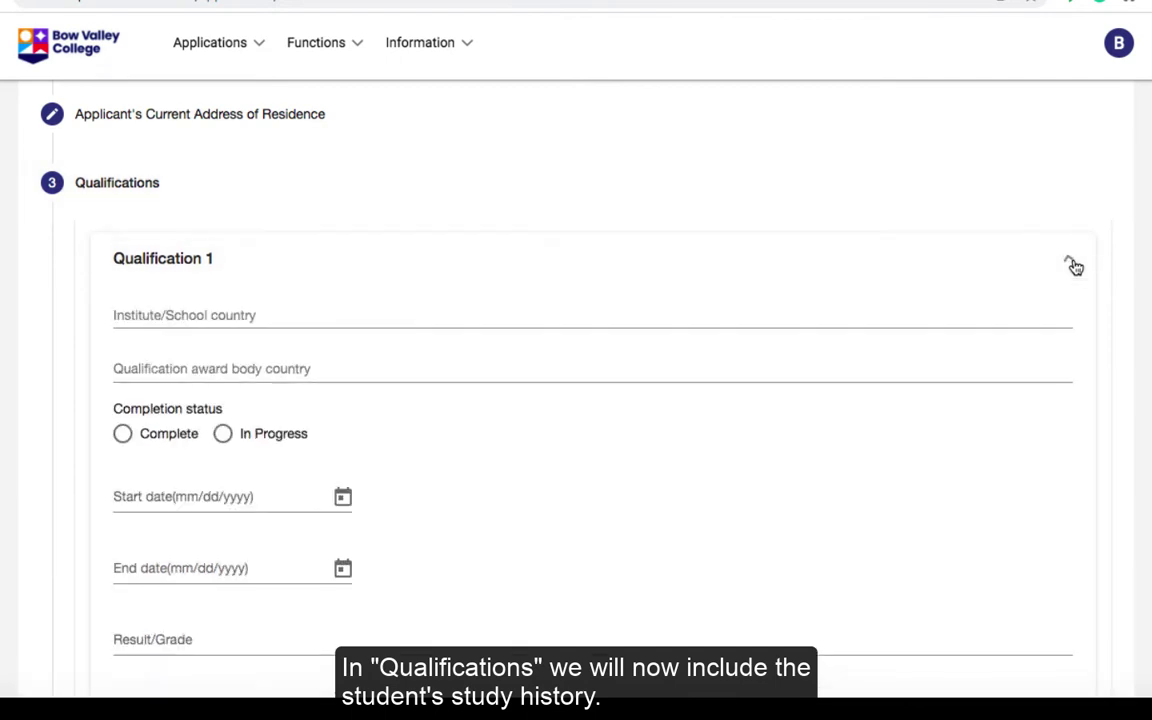
pyautogui.click(175, 320)
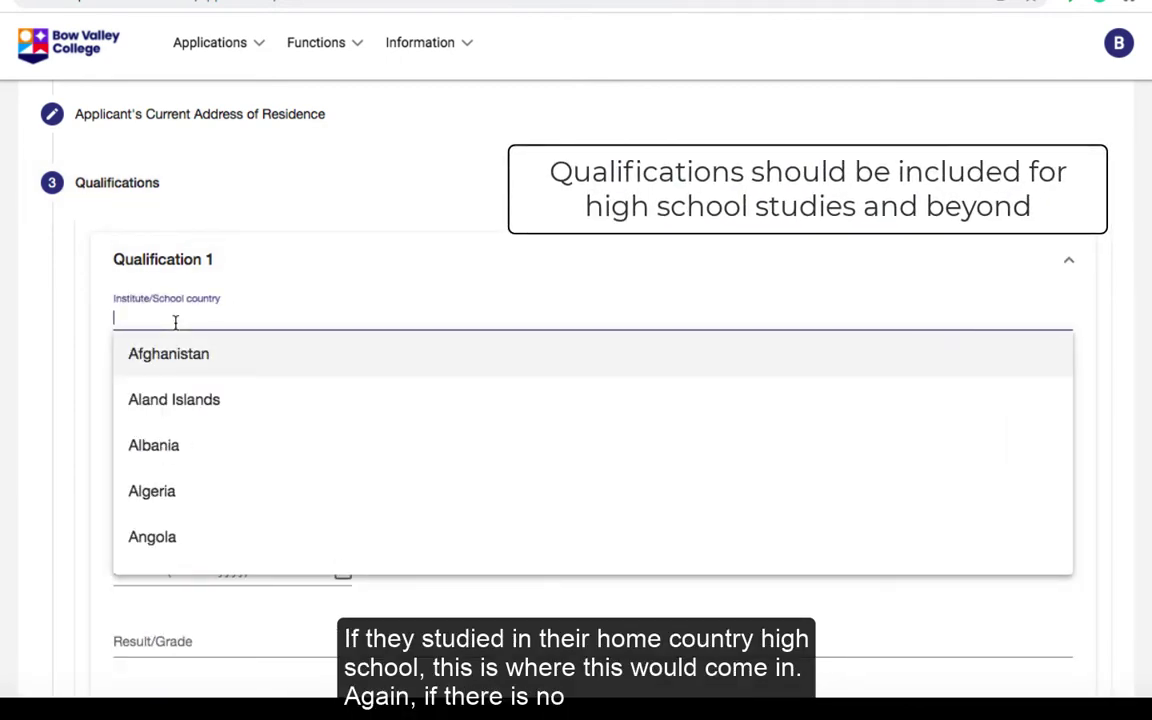
pyautogui.write('Mexicoxi')
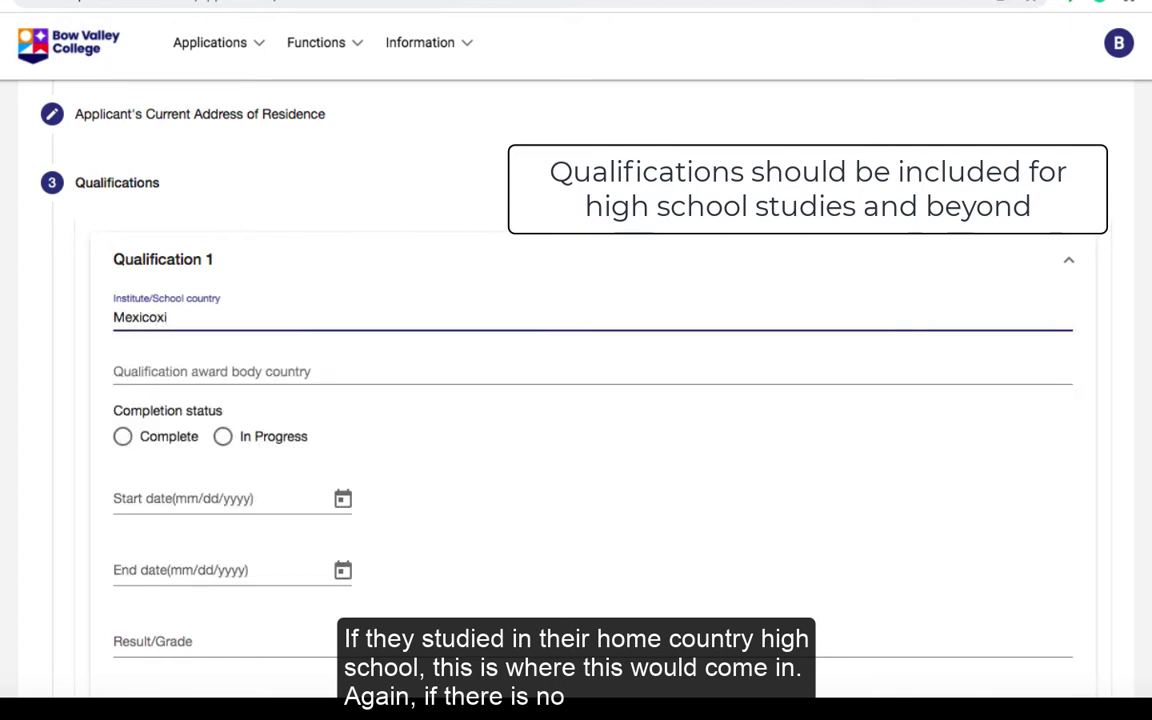
pyautogui.click(170, 360)
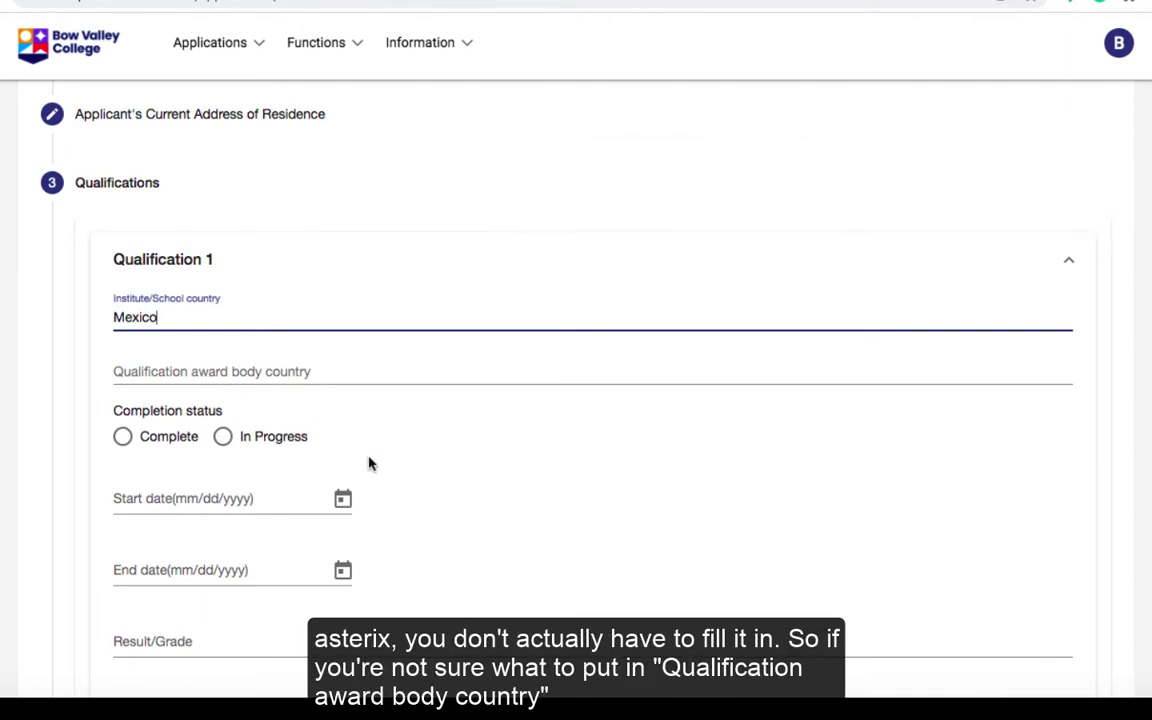
pyautogui.scroll(-2, 369, 463)
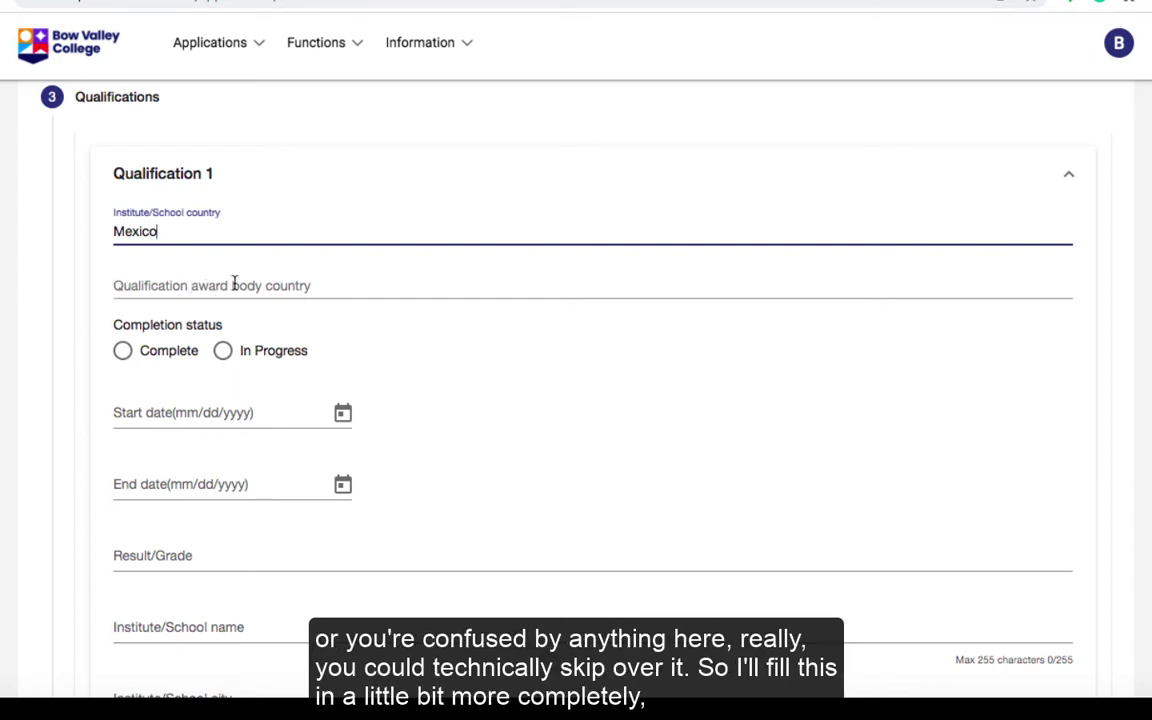
# - Set the award body country to Mexico, with qualification High School Diploma and type Diploma
pyautogui.click(165, 289)
pyautogui.write('Mexic')
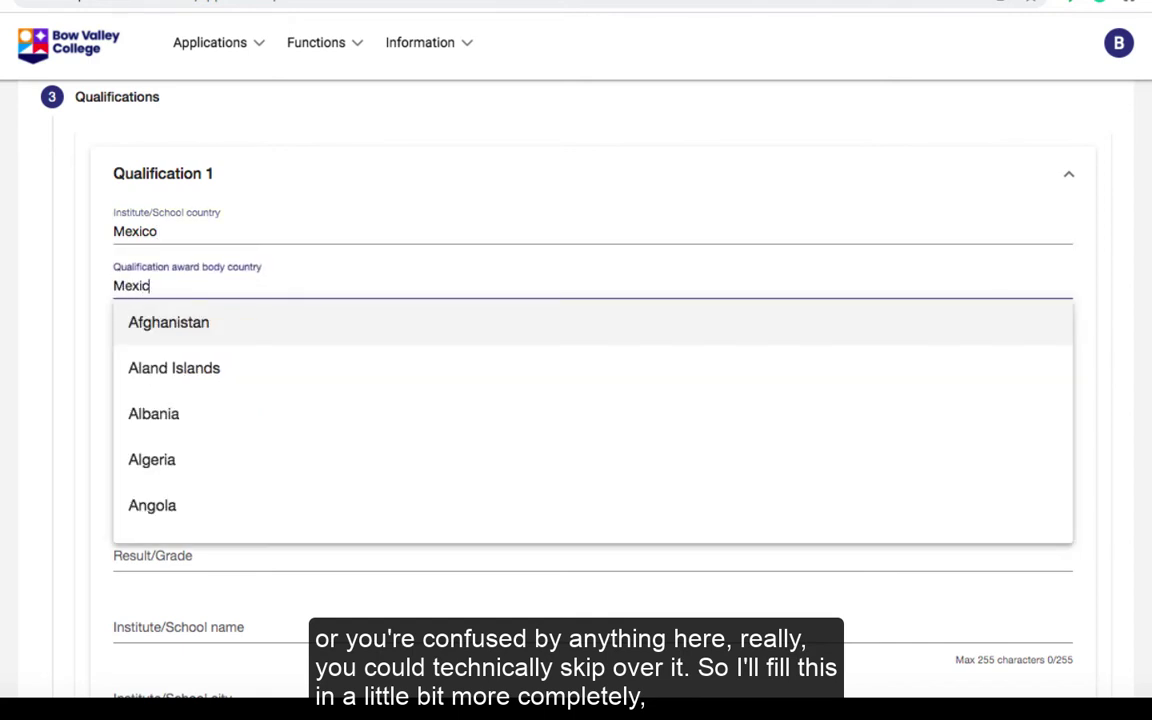
pyautogui.write('o')
pyautogui.click(265, 315)
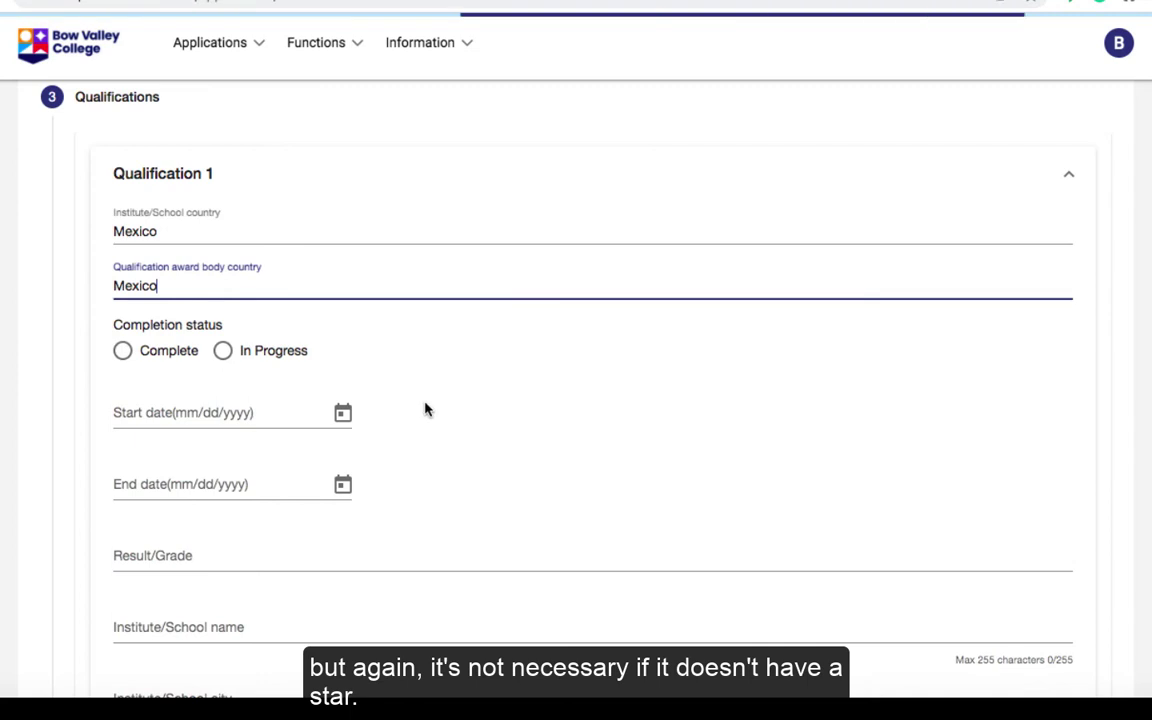
pyautogui.scroll(-2, 430, 408)
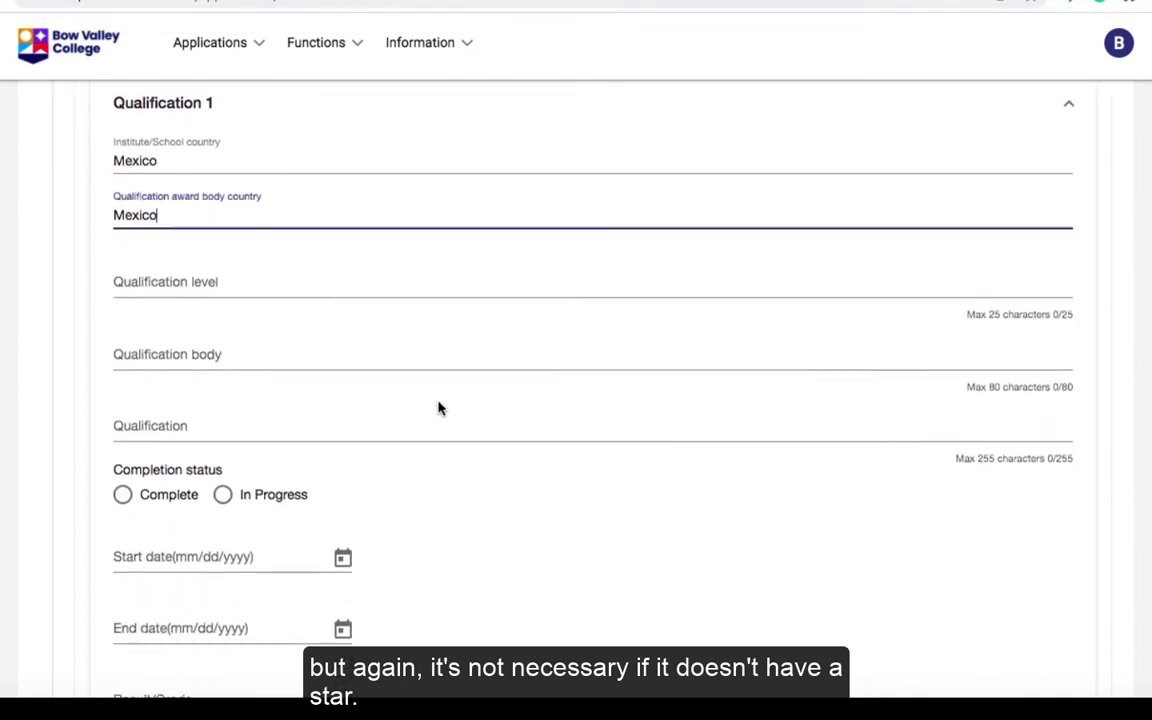
pyautogui.click(134, 275)
pyautogui.write('High School Diploma')
pyautogui.press('Tab')
pyautogui.press('Tab')
pyautogui.write('Diploma')
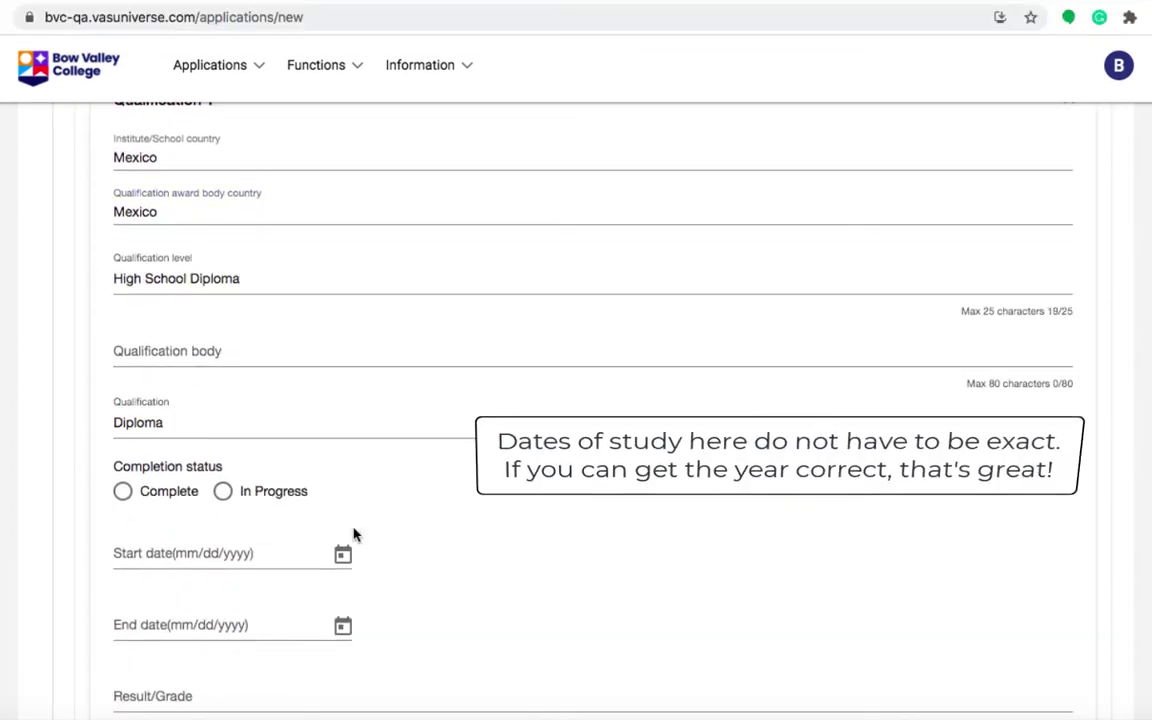
# - Set the qualification's end date to 6/30/2018 using the calendar
pyautogui.click(343, 553)
pyautogui.click(170, 129)
pyautogui.click(175, 391)
pyautogui.click(216, 275)
pyautogui.click(368, 370)
pyautogui.click(343, 540)
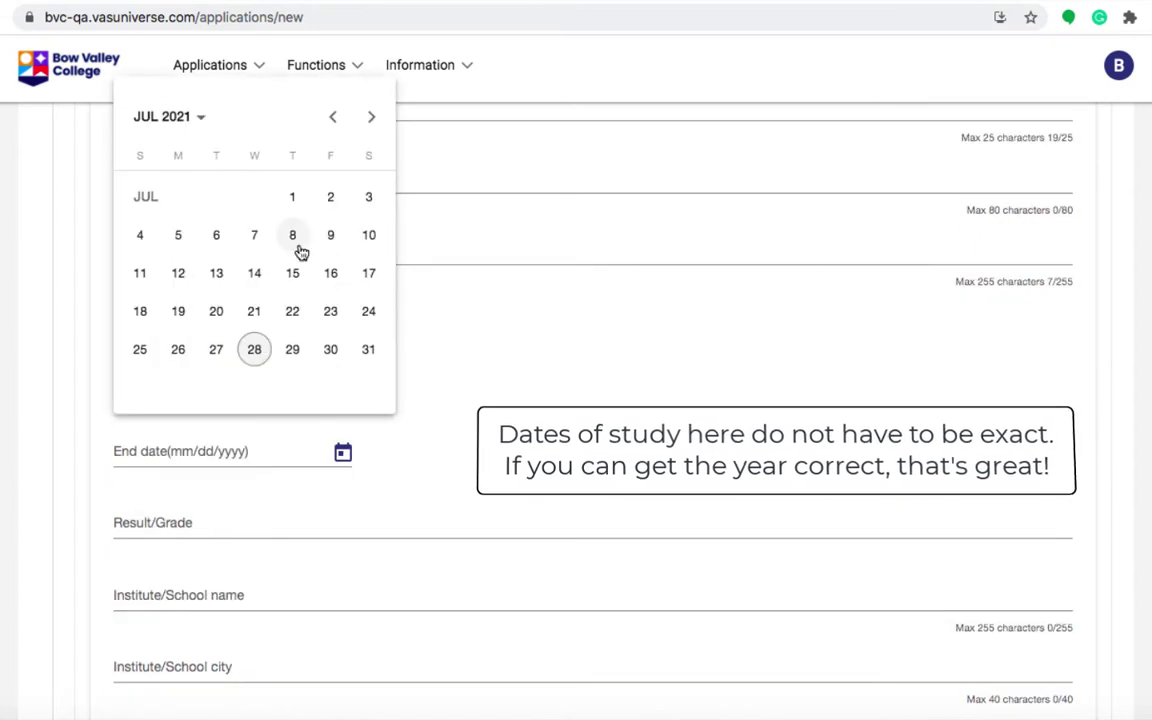
pyautogui.click(149, 123)
pyautogui.click(154, 365)
pyautogui.click(219, 255)
pyautogui.click(368, 350)
# - Mark the qualification complete with a start date of 9/1/2015
pyautogui.click(343, 376)
pyautogui.click(175, 414)
pyautogui.click(219, 627)
pyautogui.click(154, 591)
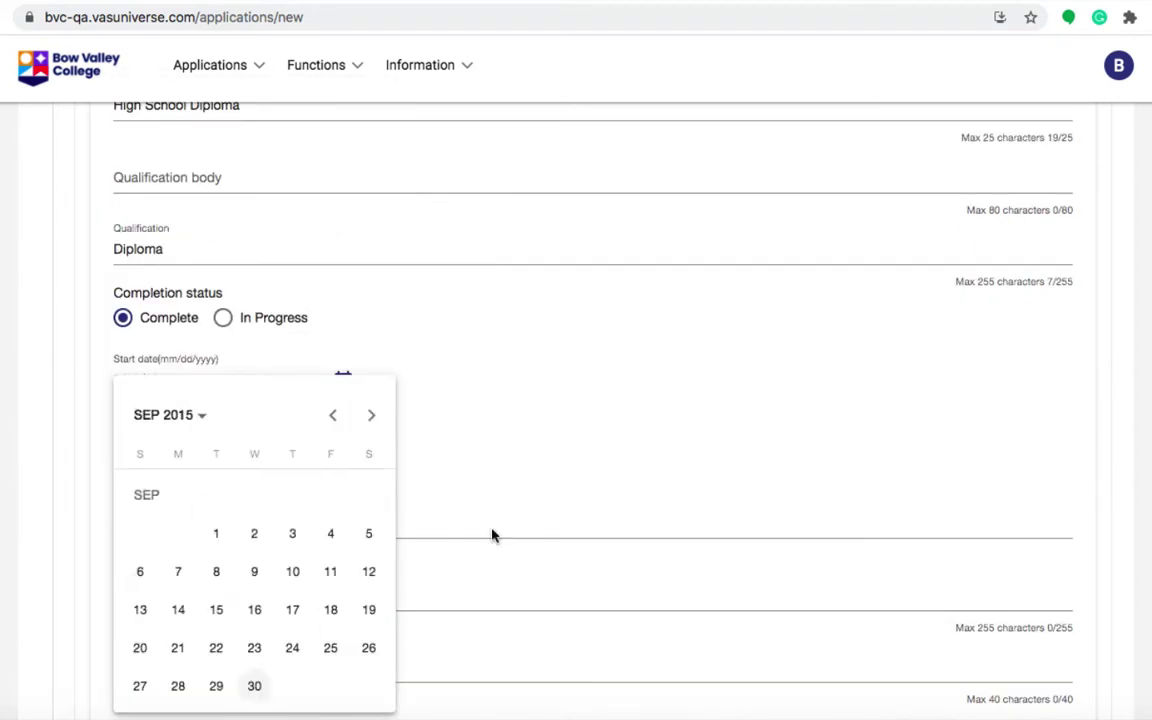
pyautogui.click(216, 533)
# - Choose Tec de Monterrey as the school and add a Qualification 2 section
pyautogui.click(197, 415)
pyautogui.write('tec')
pyautogui.click(193, 452)
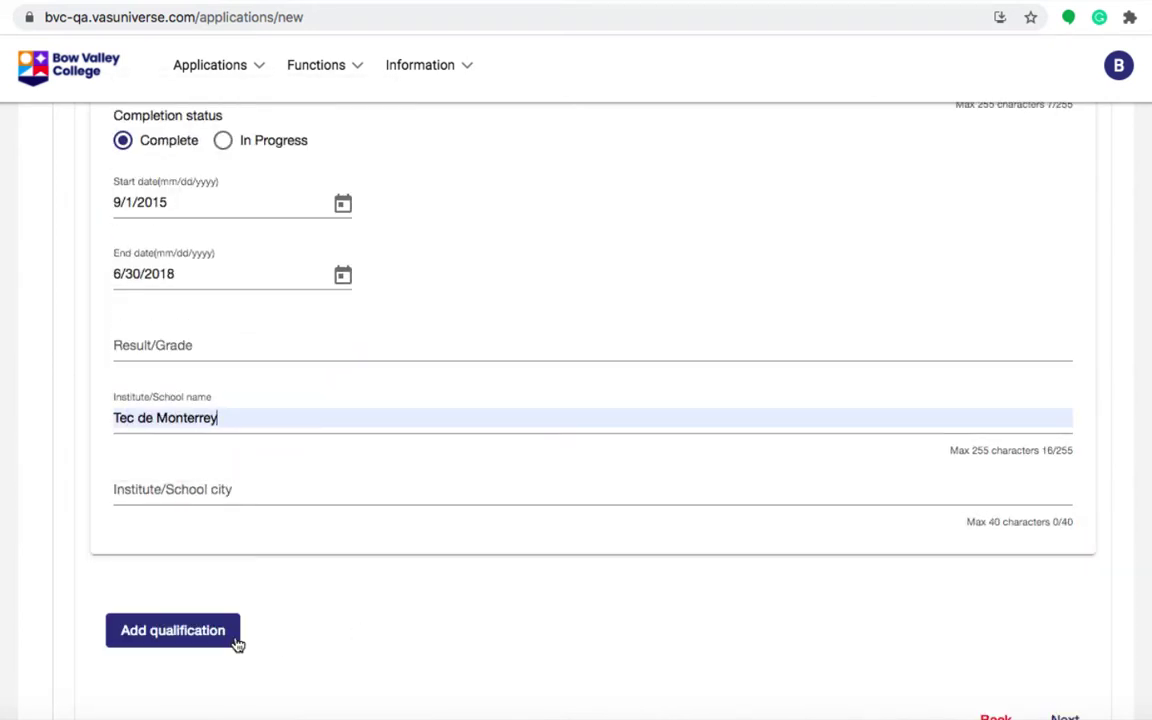
pyautogui.click(172, 640)
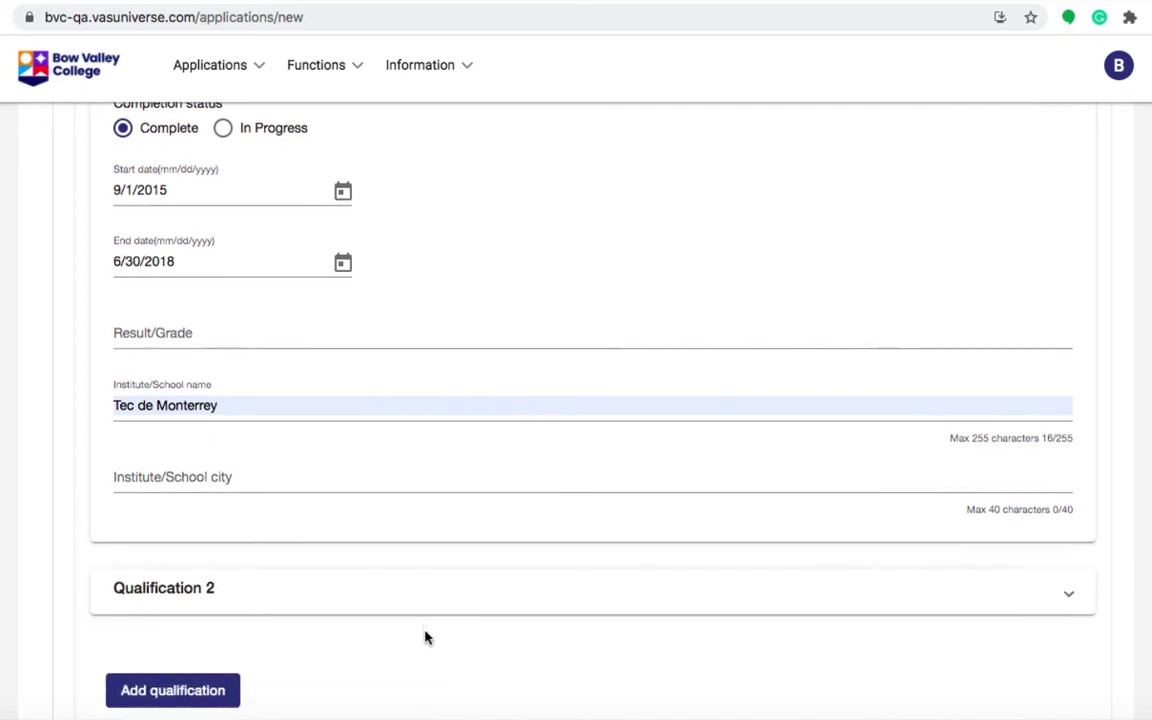
# - Expand Qualification 2, check its Result/Grade and End date fields, and collapse it unfilled
pyautogui.scroll(-3, 425, 637)
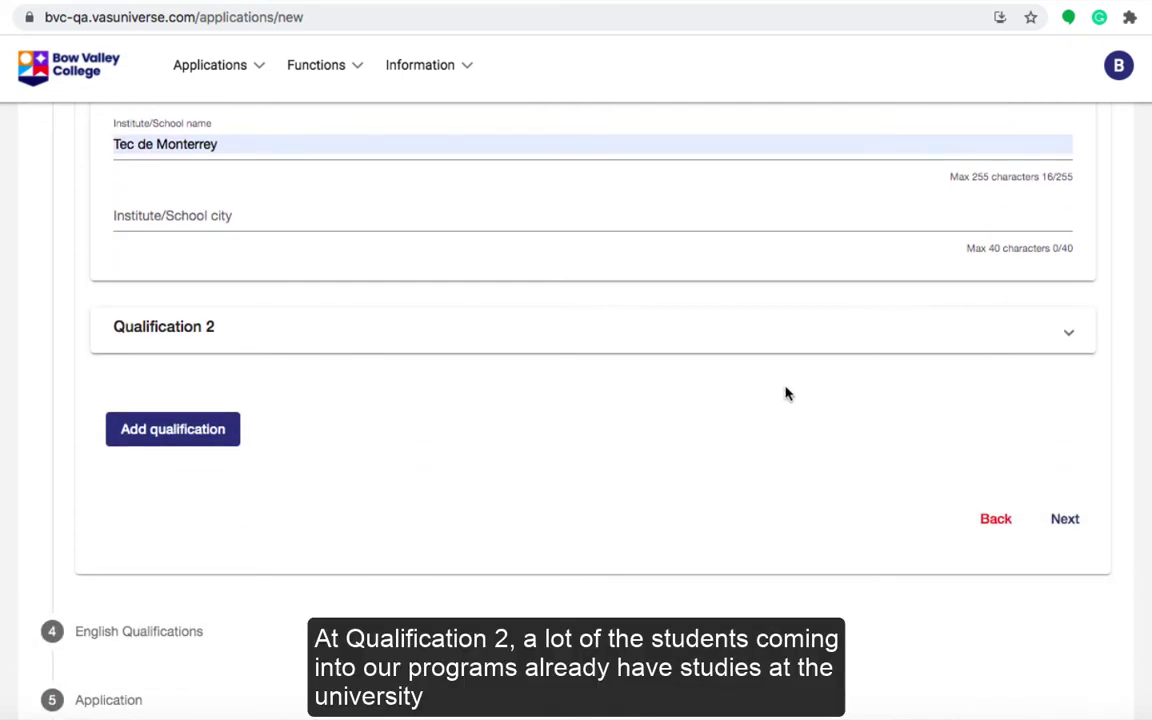
pyautogui.scroll(-1, 786, 393)
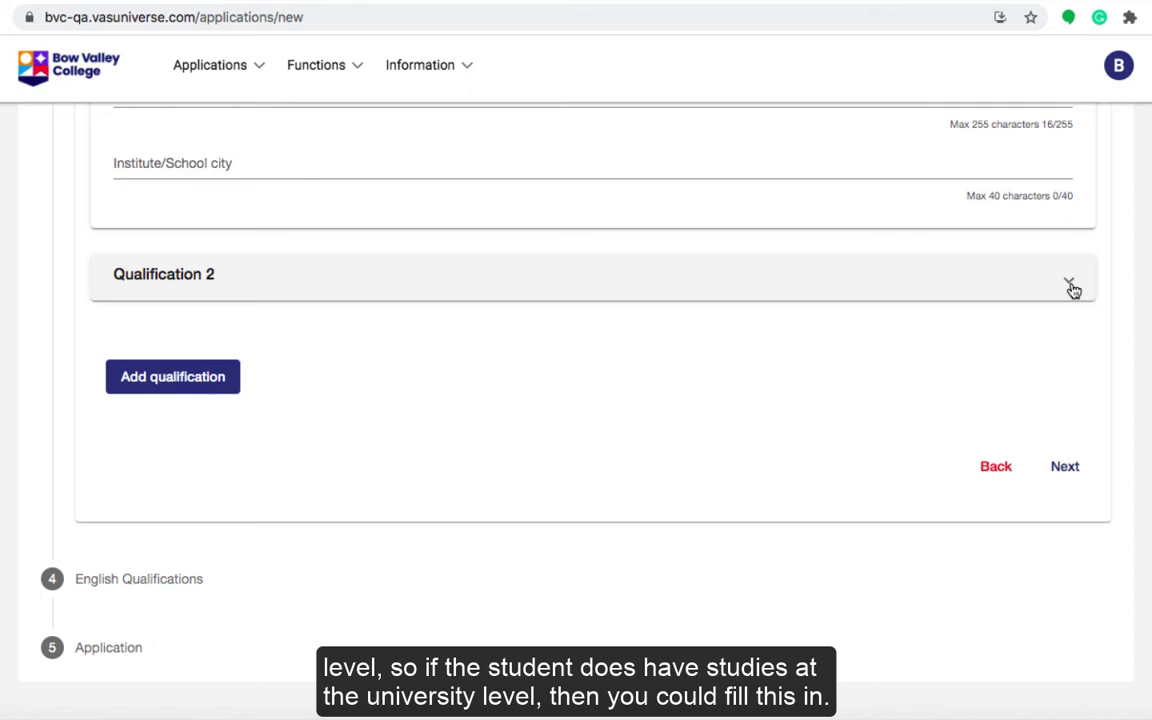
pyautogui.click(1070, 285)
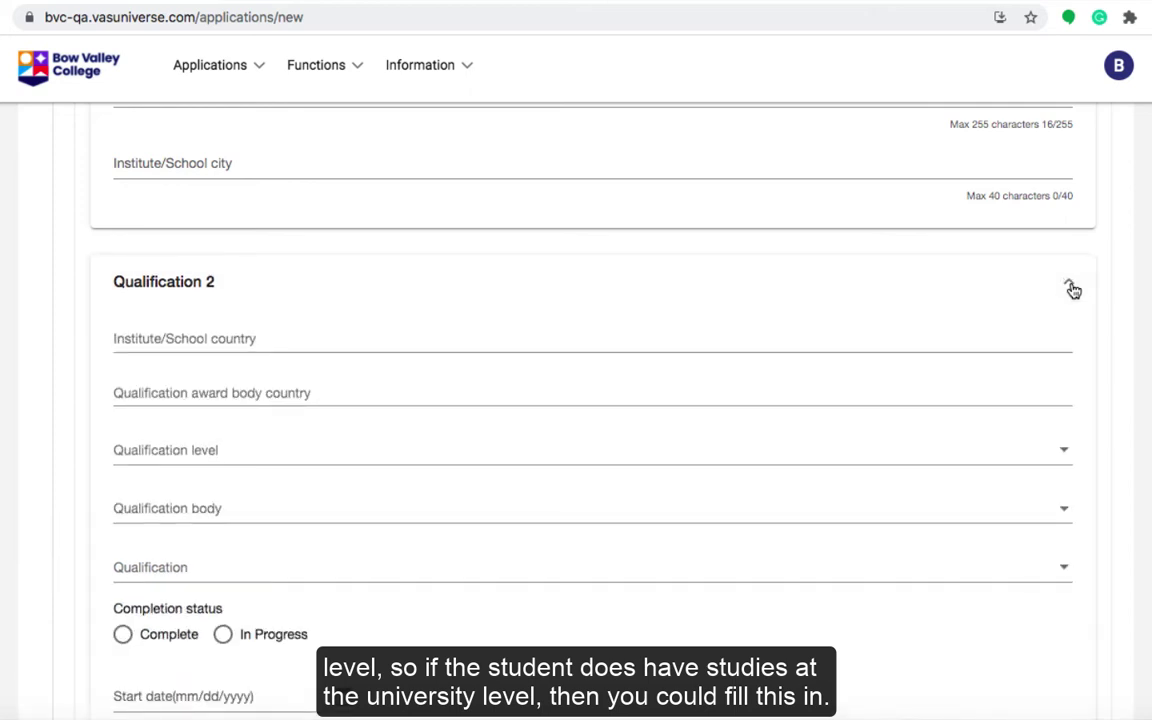
pyautogui.scroll(-3, 890, 528)
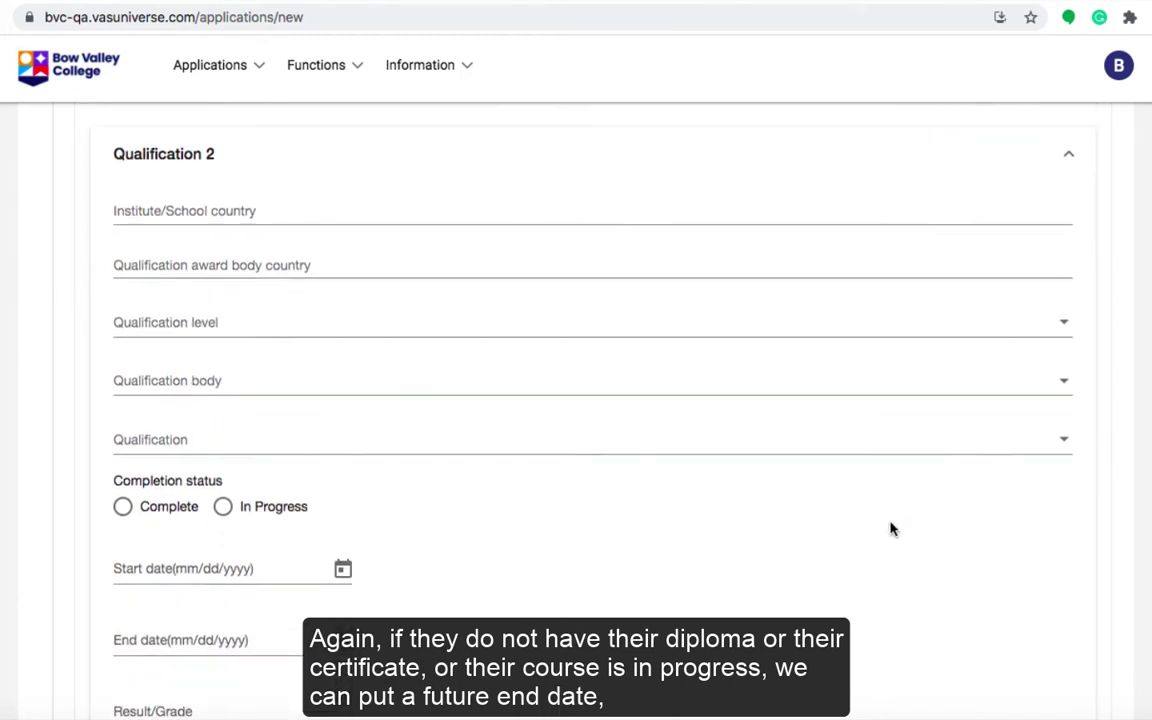
pyautogui.scroll(-1, 890, 528)
pyautogui.click(890, 522)
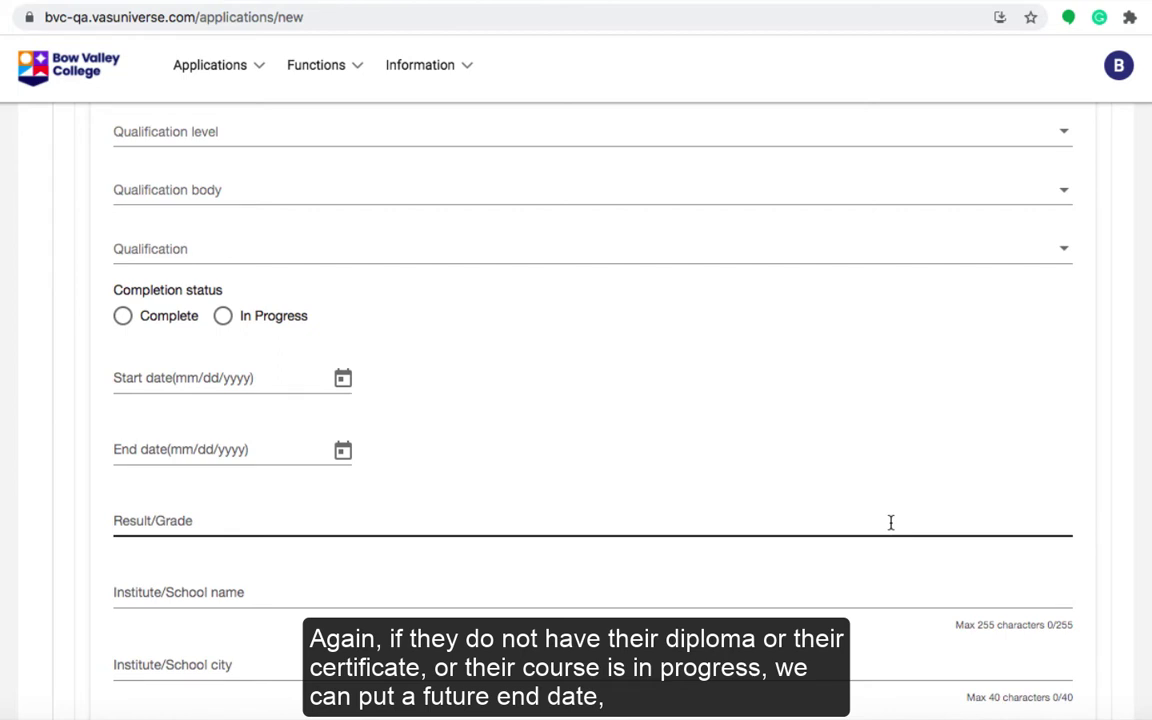
pyautogui.click(343, 455)
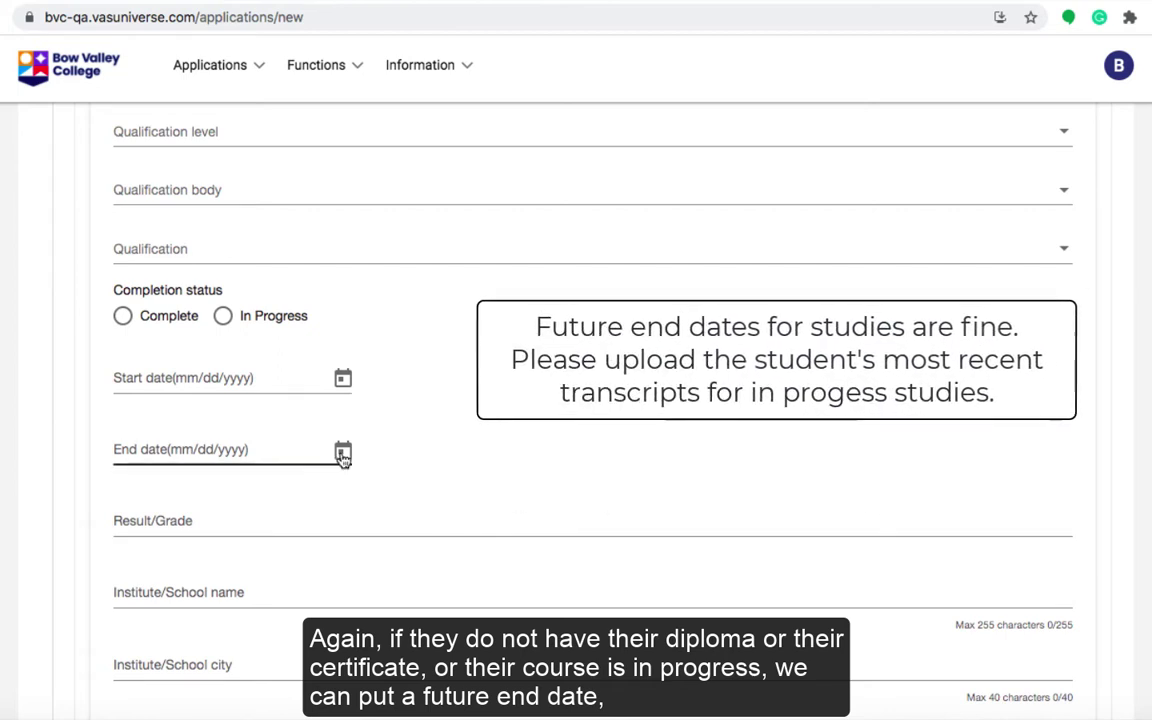
pyautogui.click(451, 454)
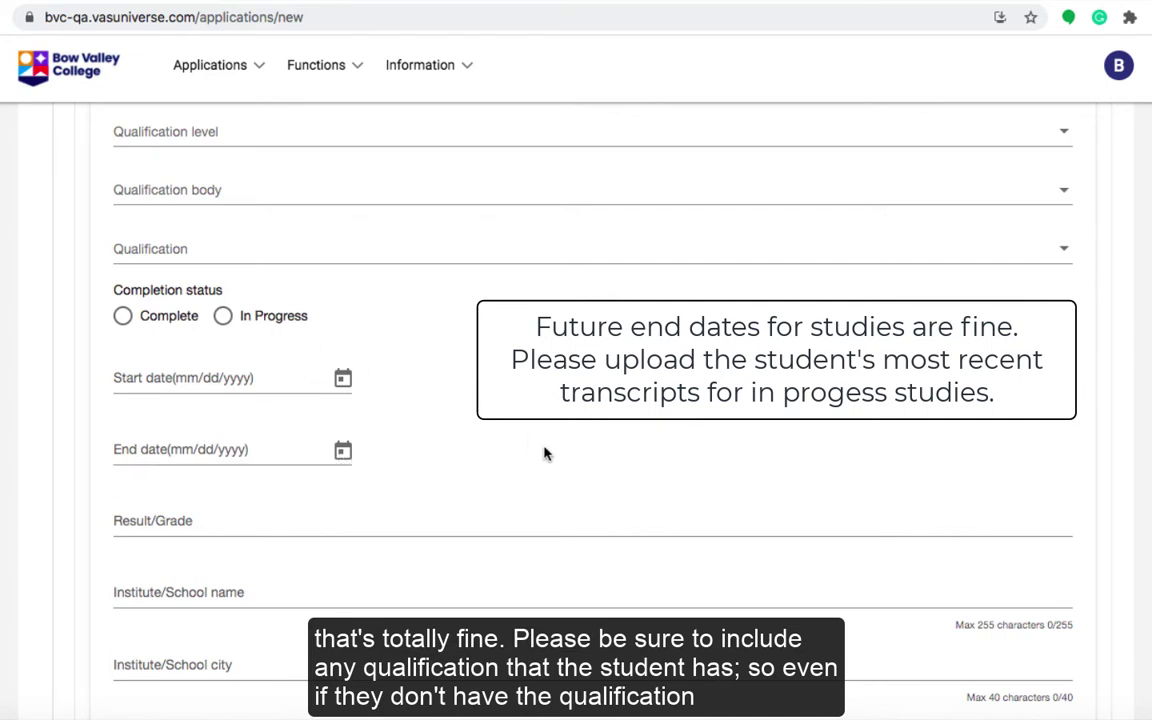
pyautogui.scroll(-3, 544, 453)
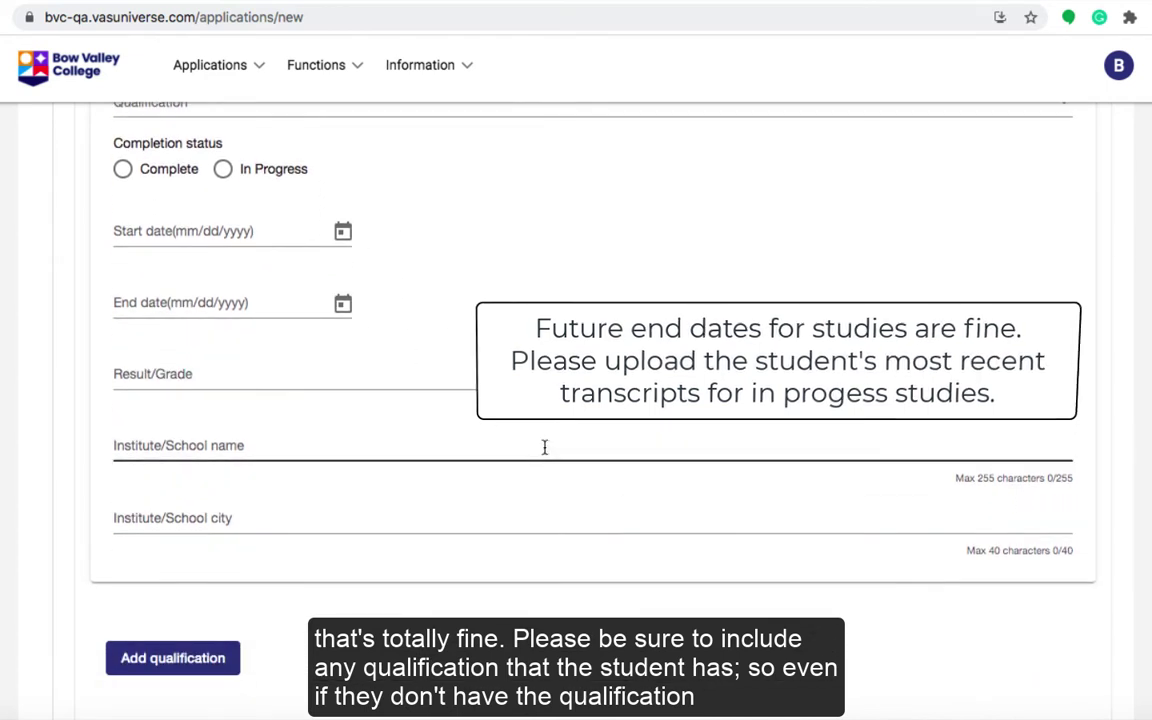
pyautogui.scroll(2, 544, 447)
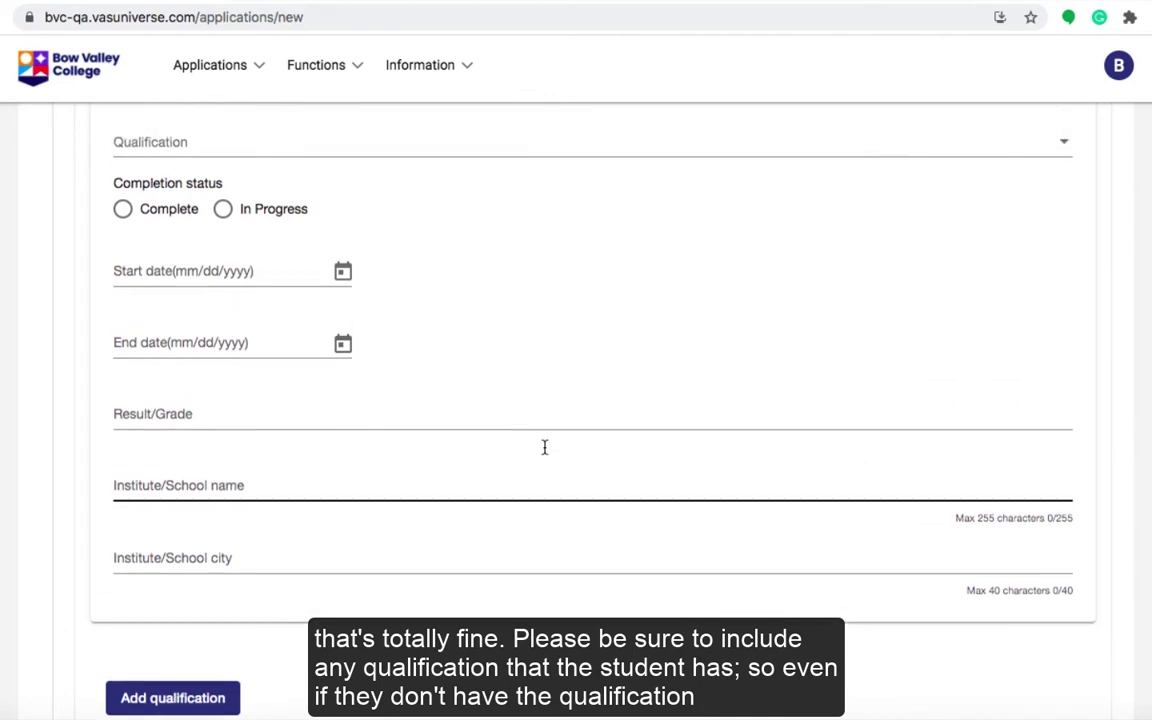
pyautogui.scroll(8, 544, 447)
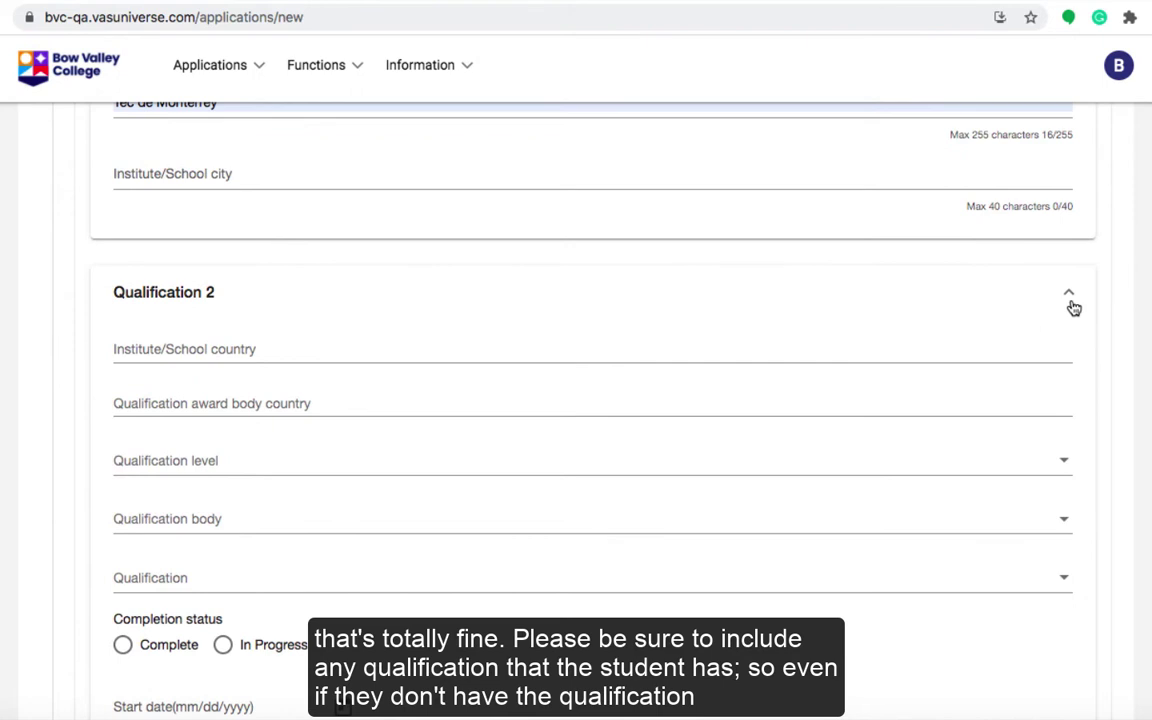
pyautogui.click(1069, 298)
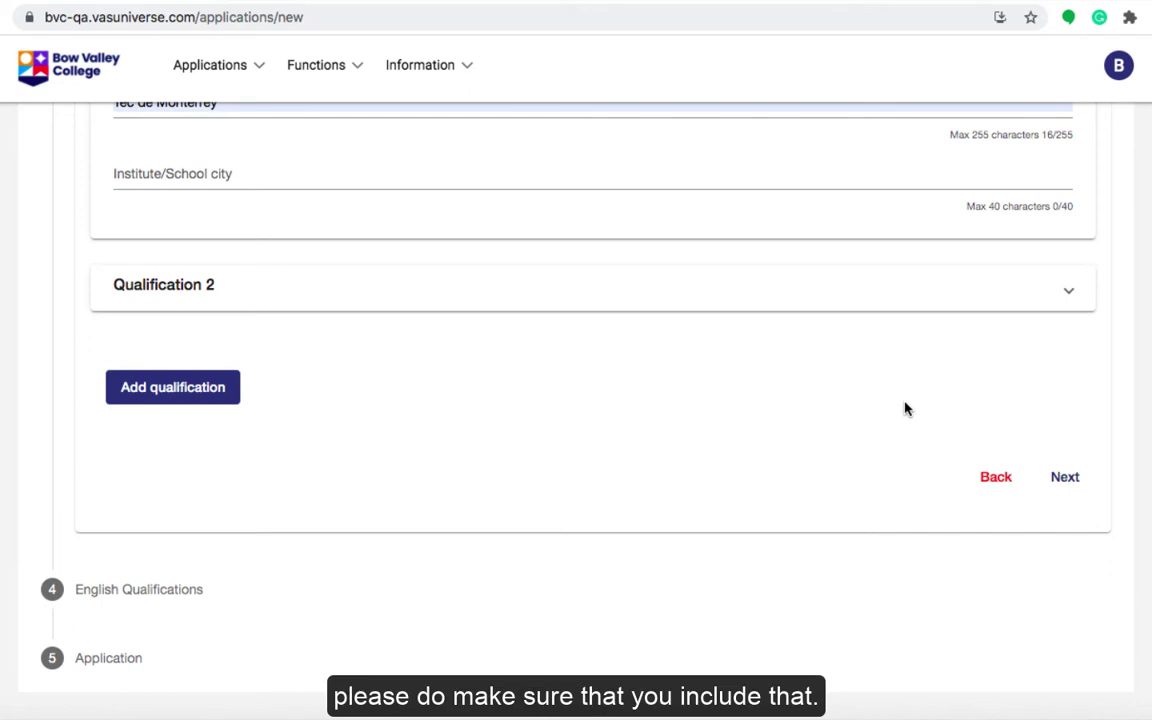
# - Save the qualifications and scroll the English Qualifications list down to Duolingo
pyautogui.click(1065, 483)
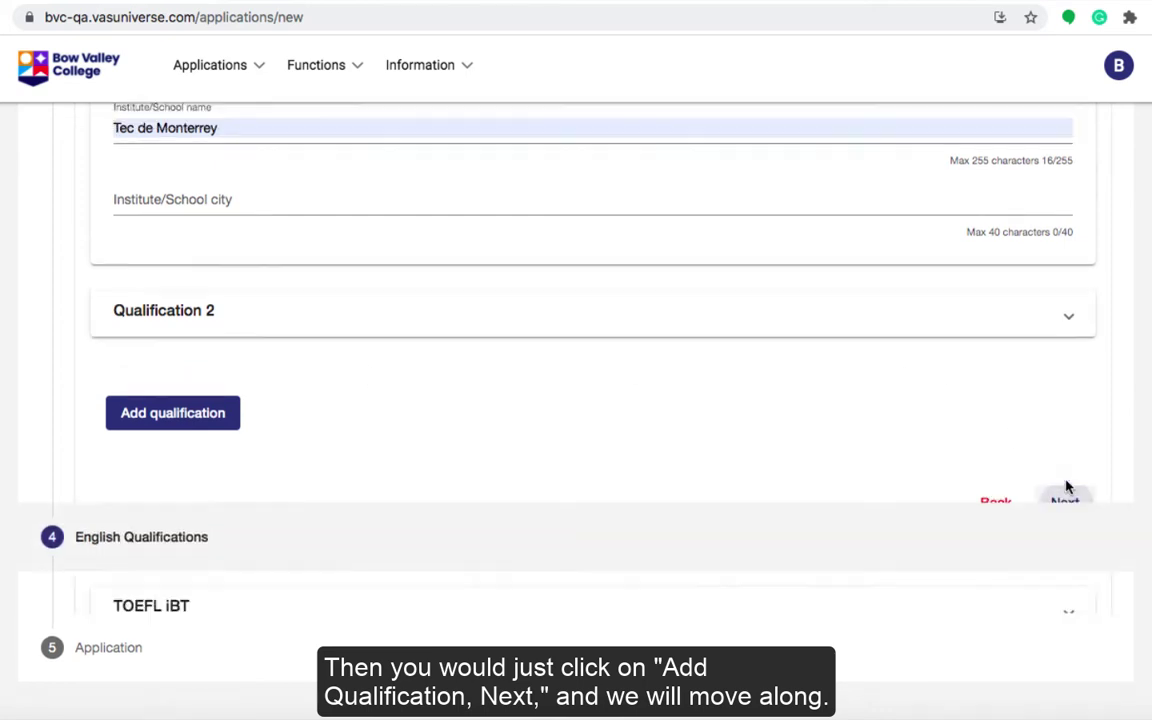
pyautogui.scroll(3, 609, 564)
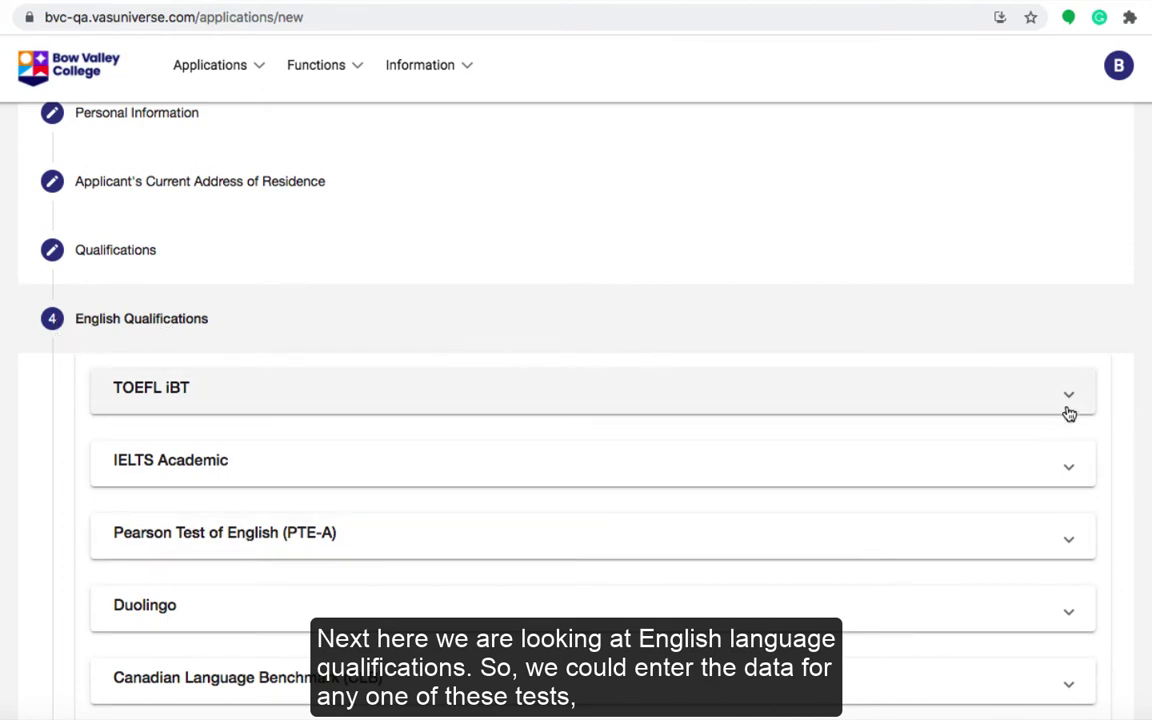
pyautogui.scroll(-1, 1066, 572)
pyautogui.scroll(-4, 1066, 572)
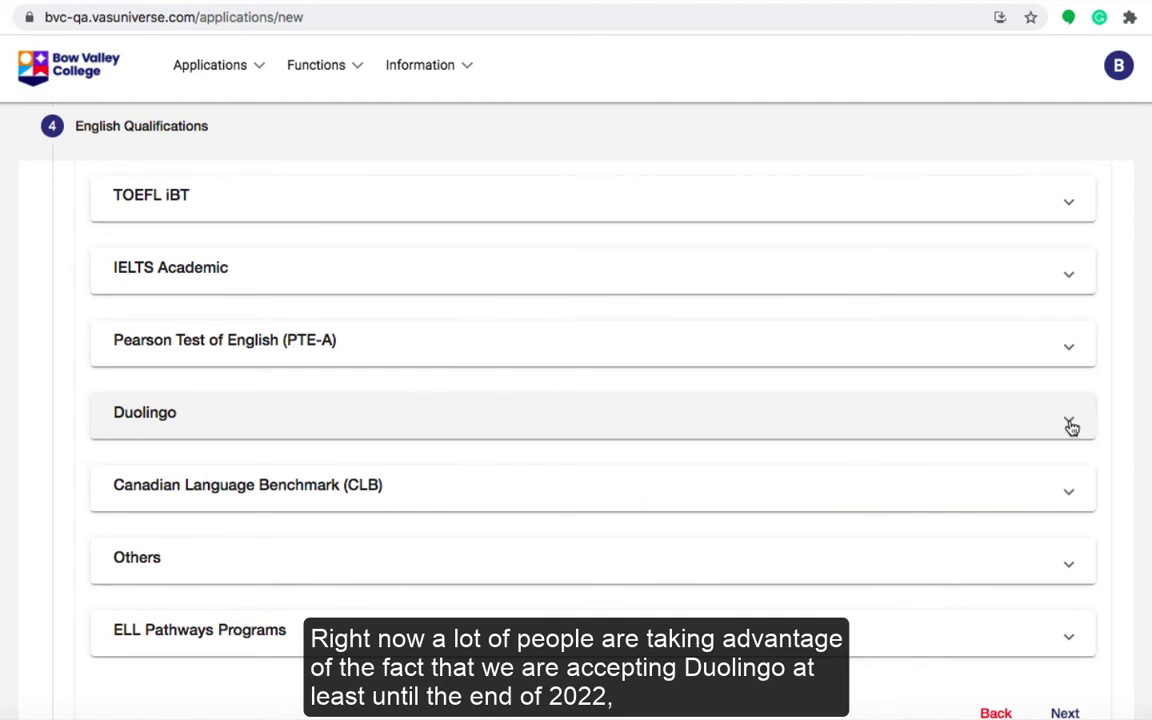
# - Enter a Duolingo score of 100, completion date 7/5/2021, and the suggested student ID
pyautogui.click(1069, 423)
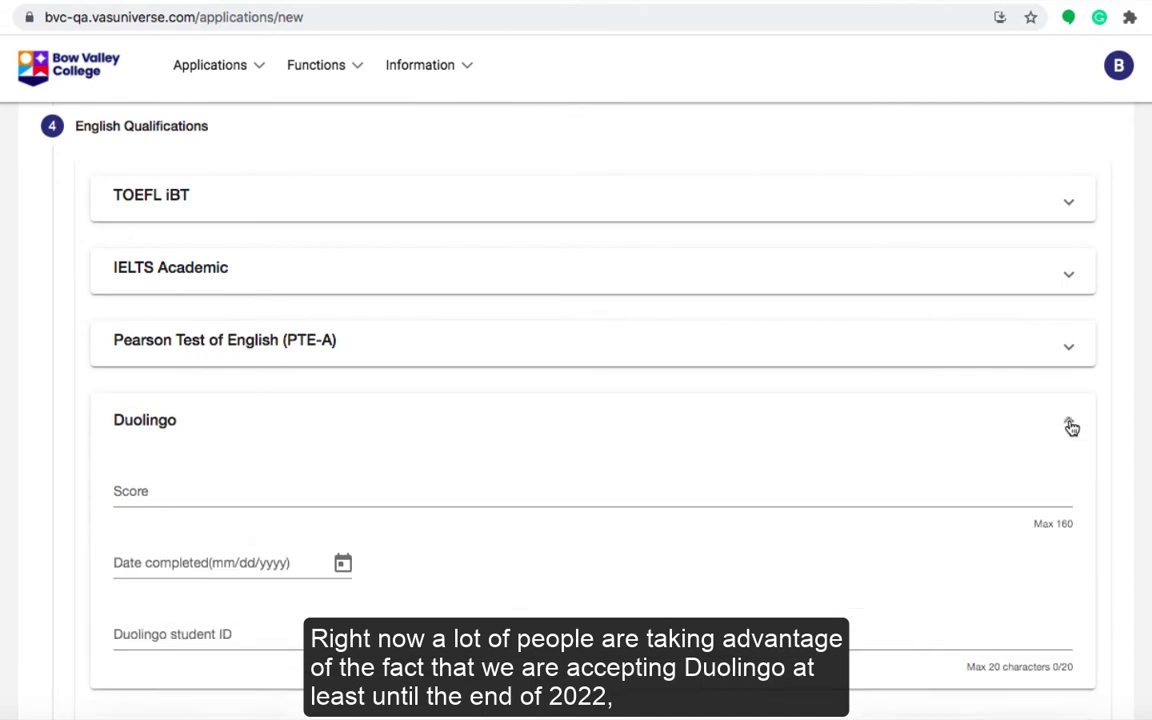
pyautogui.scroll(-2, 558, 577)
pyautogui.click(126, 366)
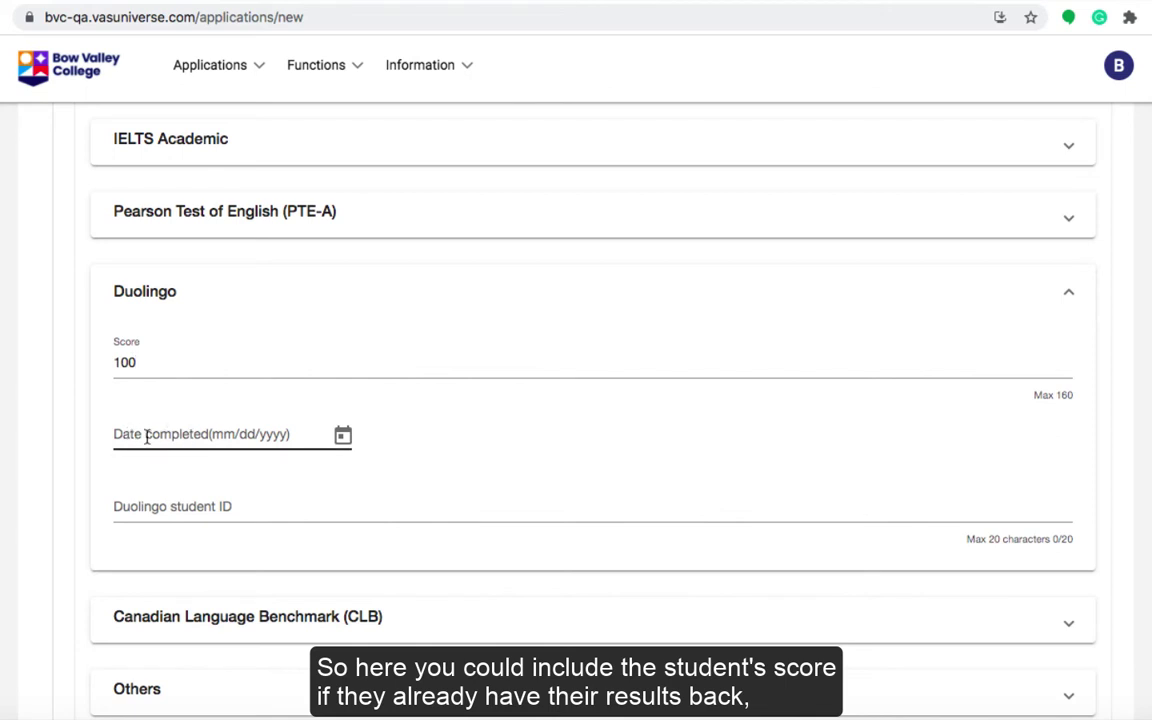
pyautogui.click(343, 435)
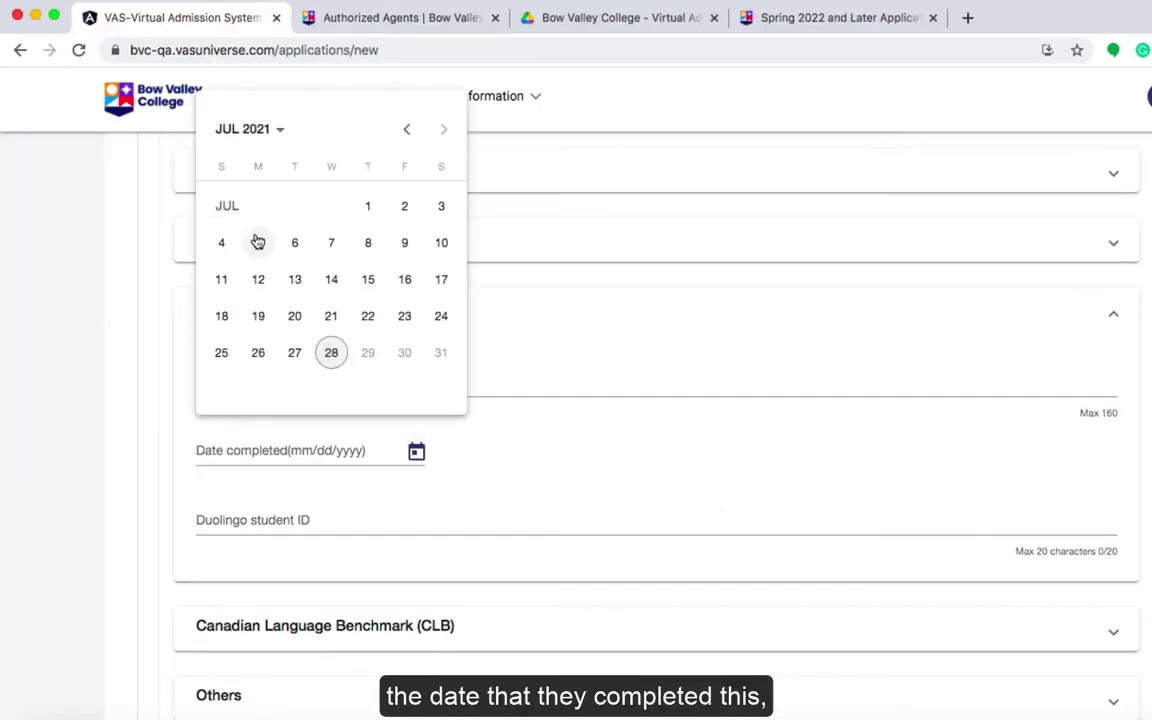
pyautogui.click(258, 242)
pyautogui.click(244, 522)
pyautogui.click(249, 556)
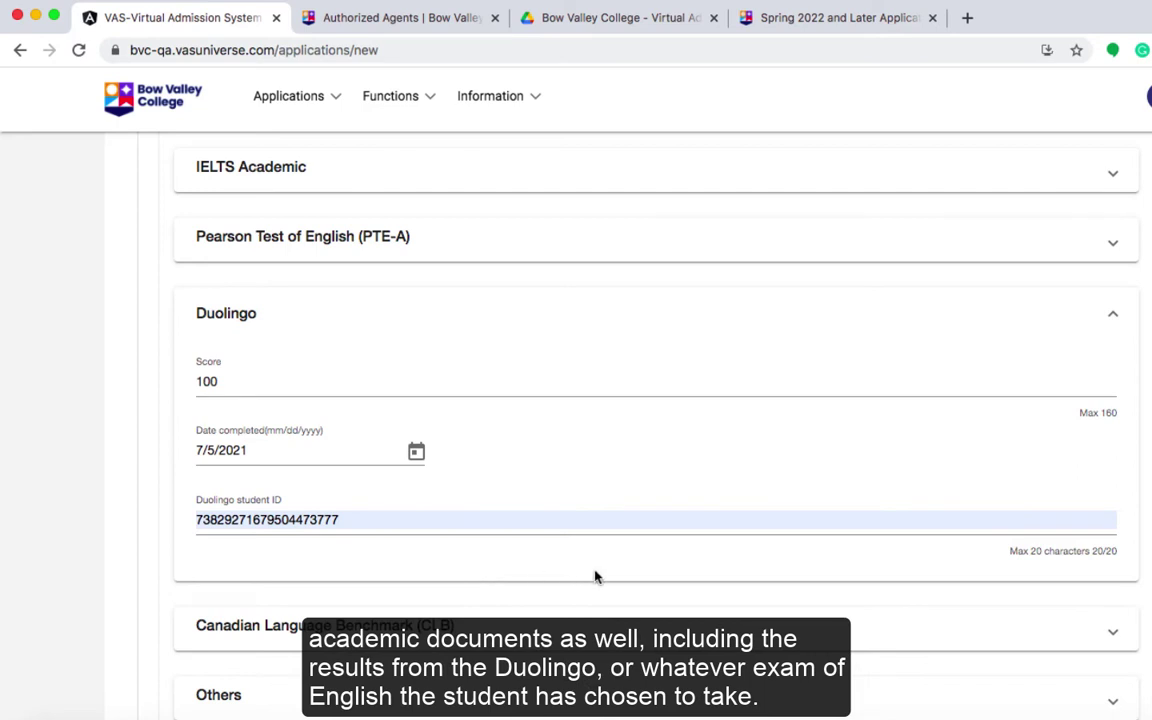
# - Expand ELL Pathways Programs and show its list of pathways
pyautogui.scroll(-4, 600, 586)
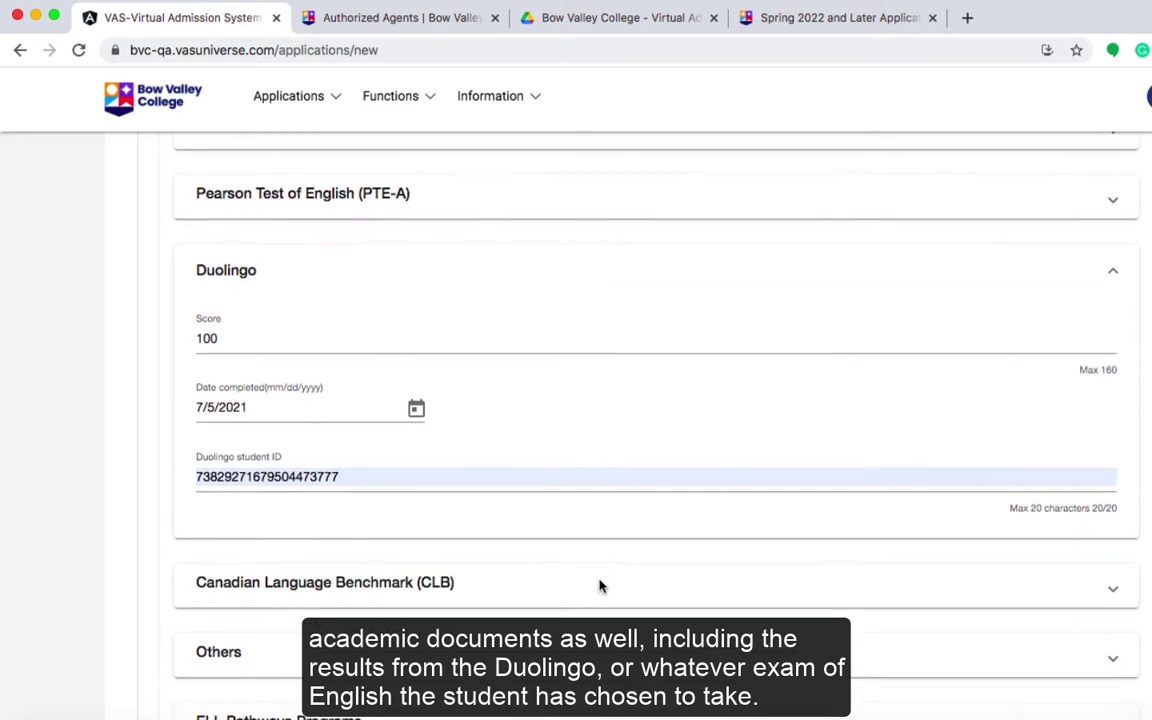
pyautogui.scroll(-2, 600, 586)
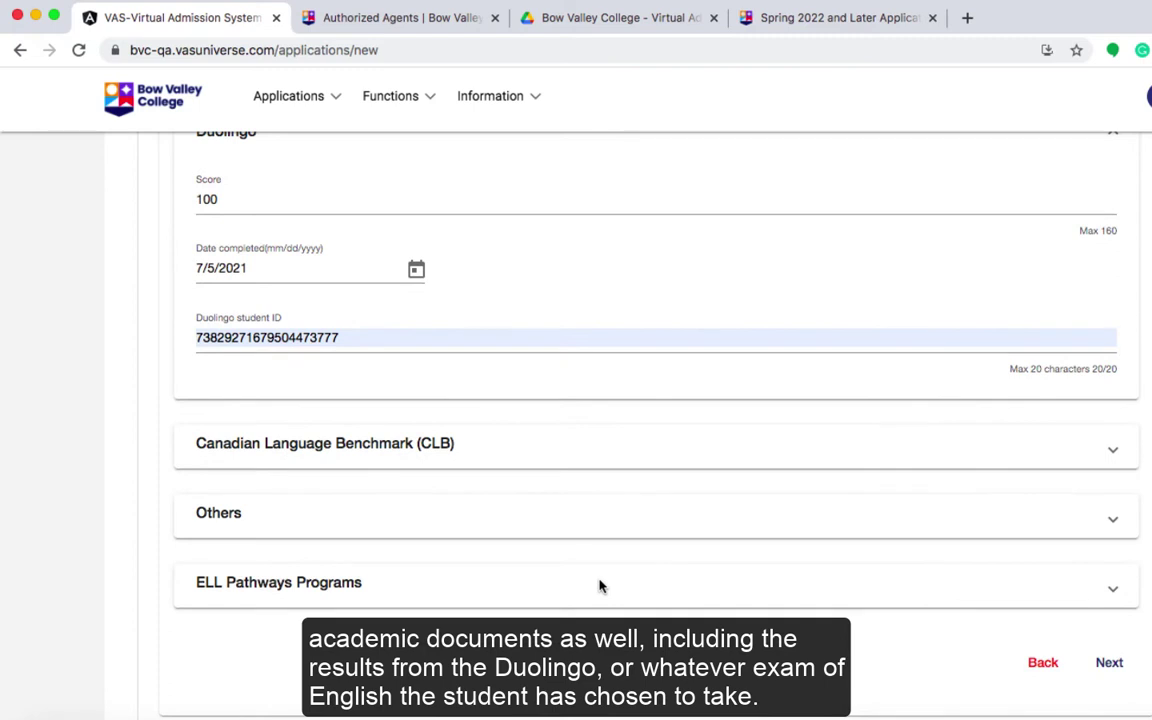
pyautogui.scroll(-1, 600, 586)
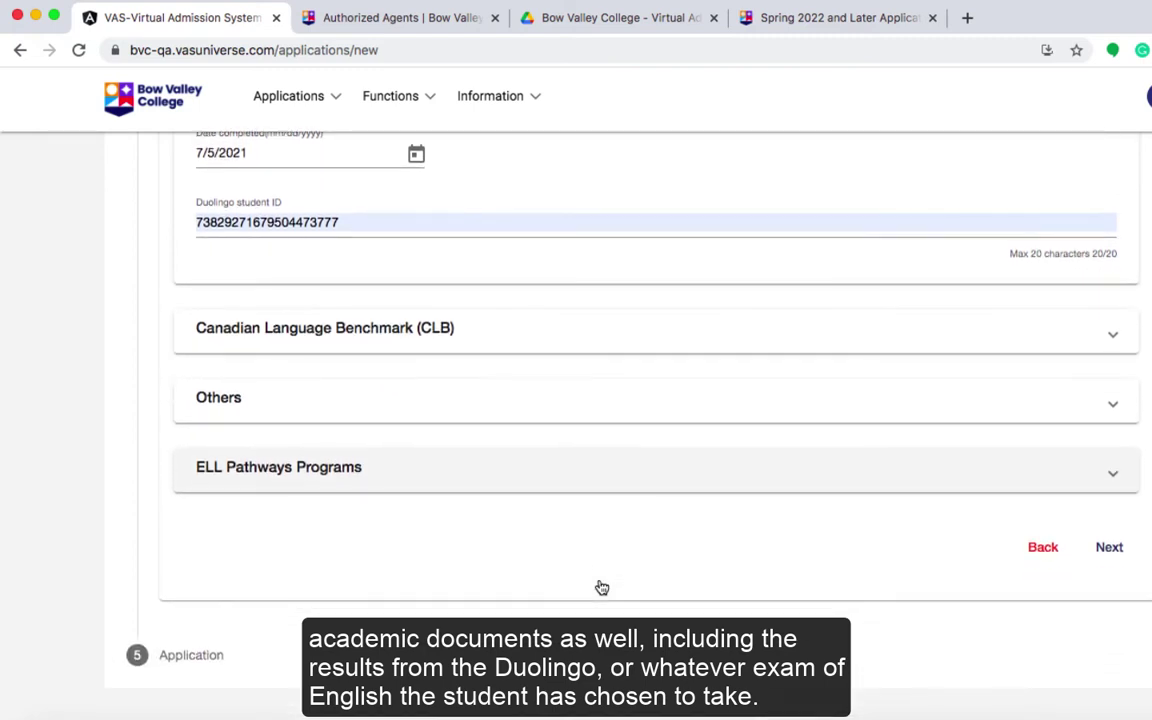
pyautogui.scroll(1, 723, 526)
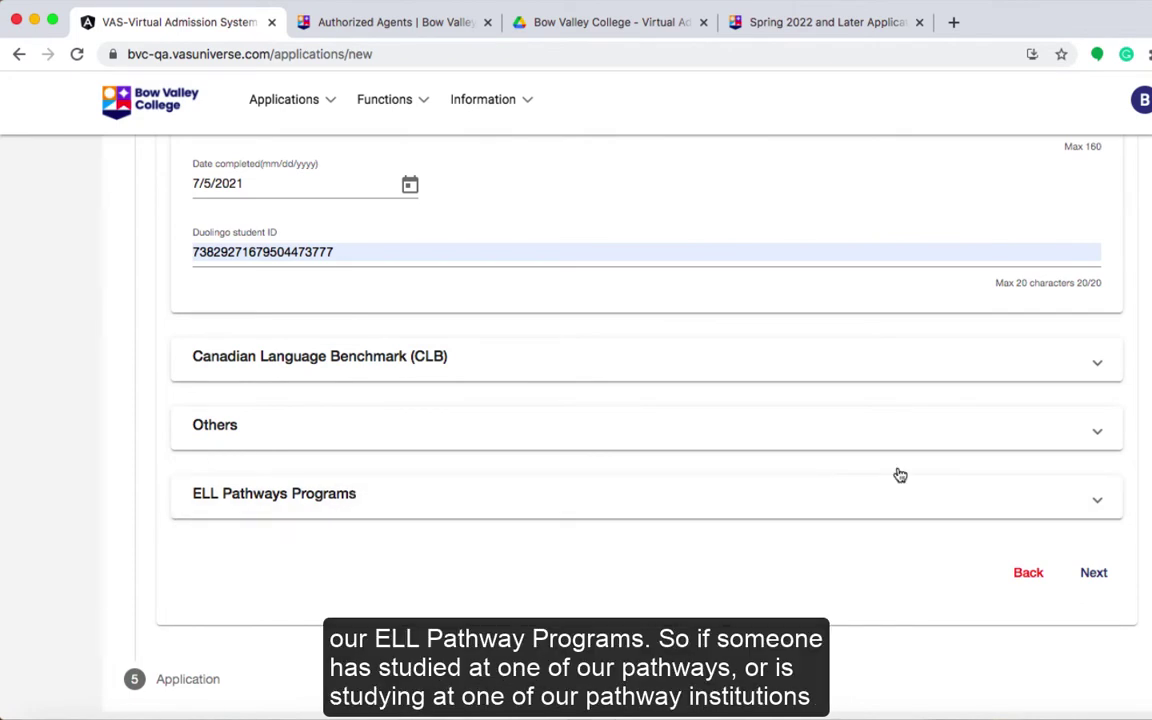
pyautogui.click(1097, 506)
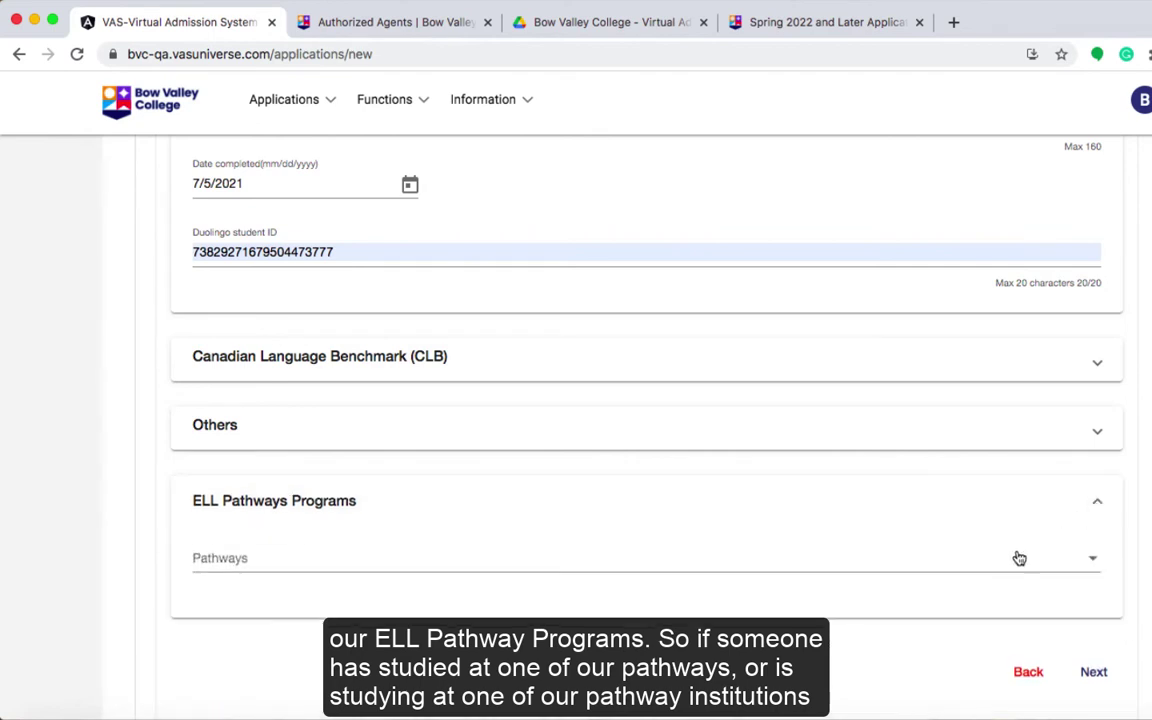
pyautogui.scroll(-1, 1000, 565)
pyautogui.click(1089, 512)
# - Enter the counsellor's full name and fill the counsellor's e-mail from the suggestion
pyautogui.scroll(-3, 779, 589)
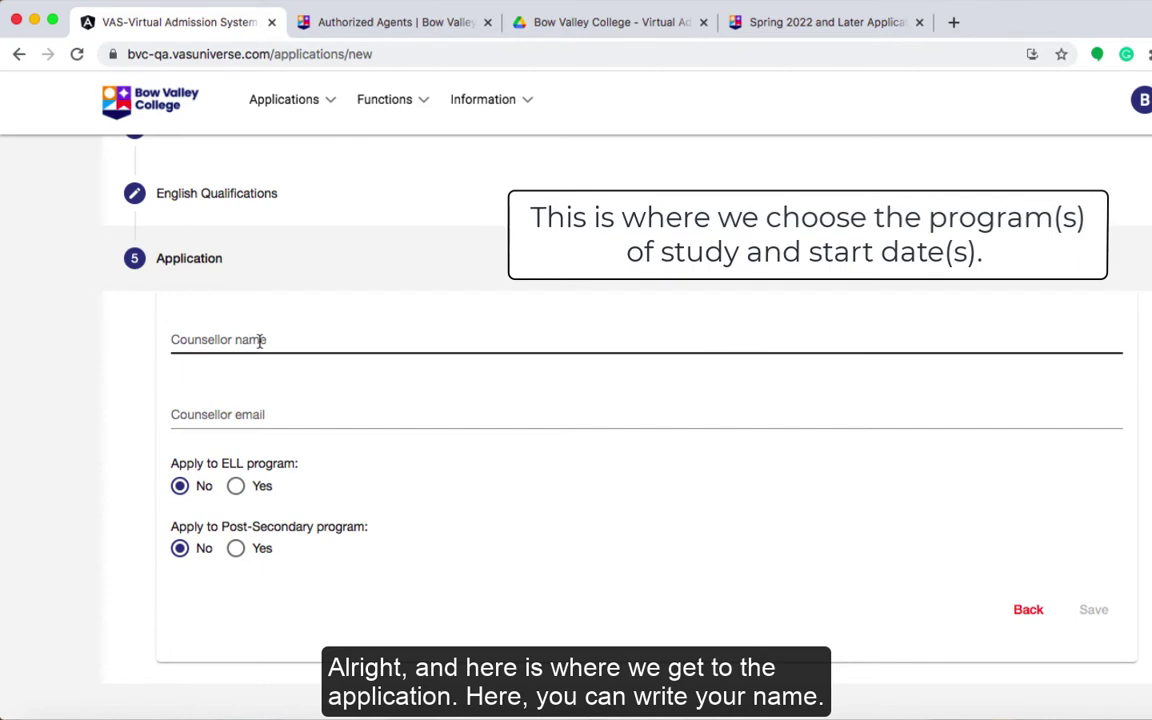
pyautogui.click(259, 341)
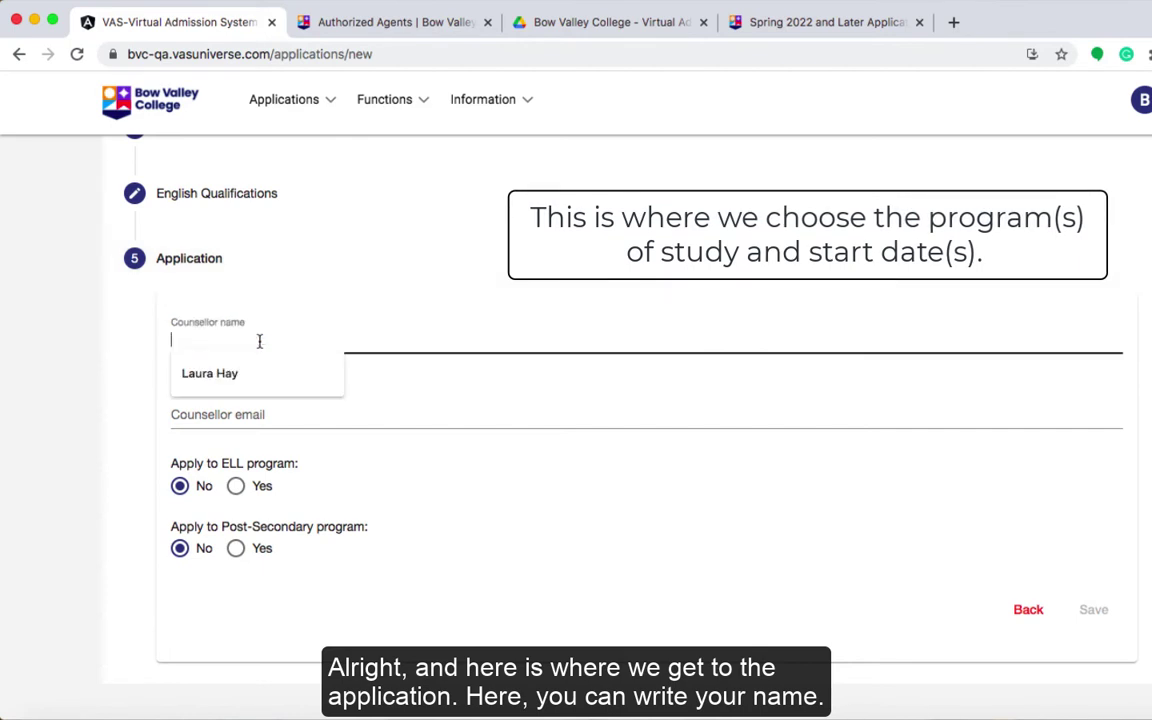
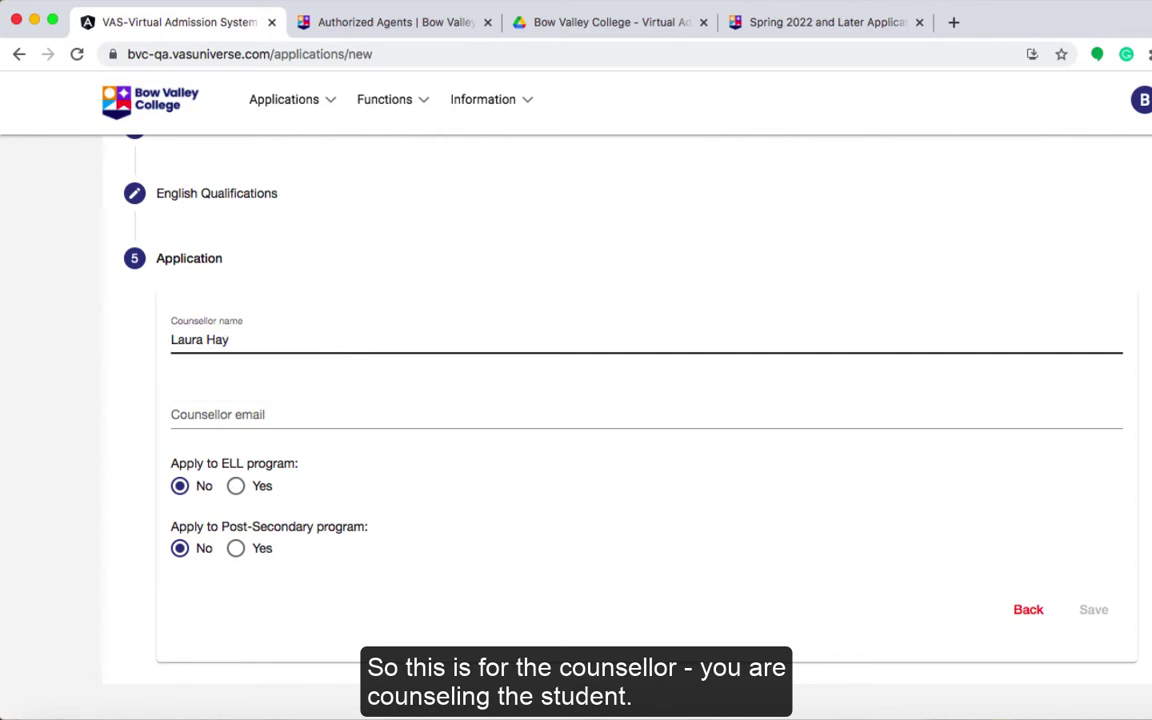
pyautogui.click(198, 416)
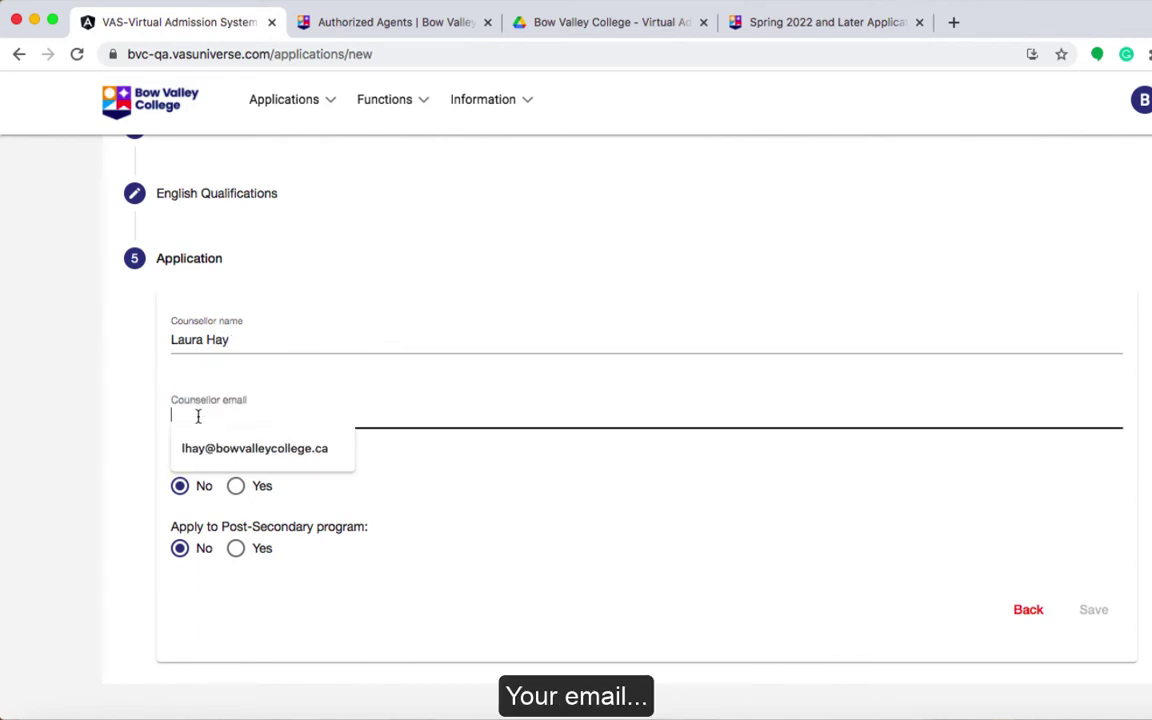
pyautogui.click(214, 444)
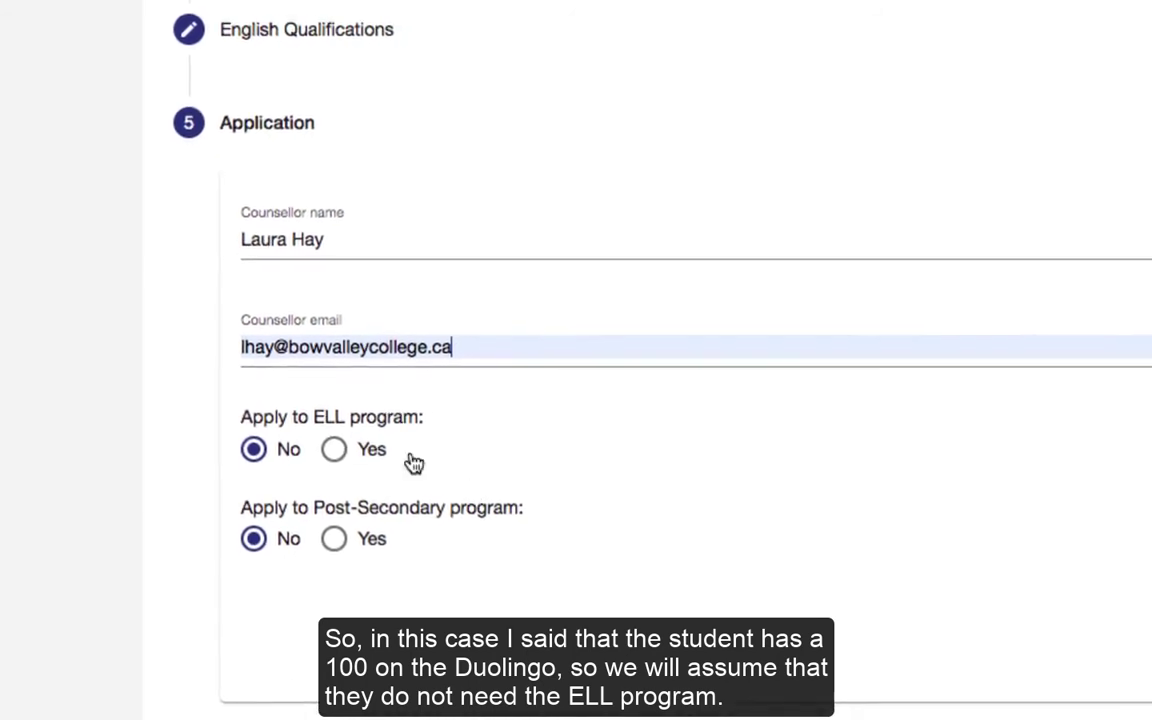
# - Preview the Add ELL step via ELL Yes, then return to Application without choosing a start date
pyautogui.click(321, 424)
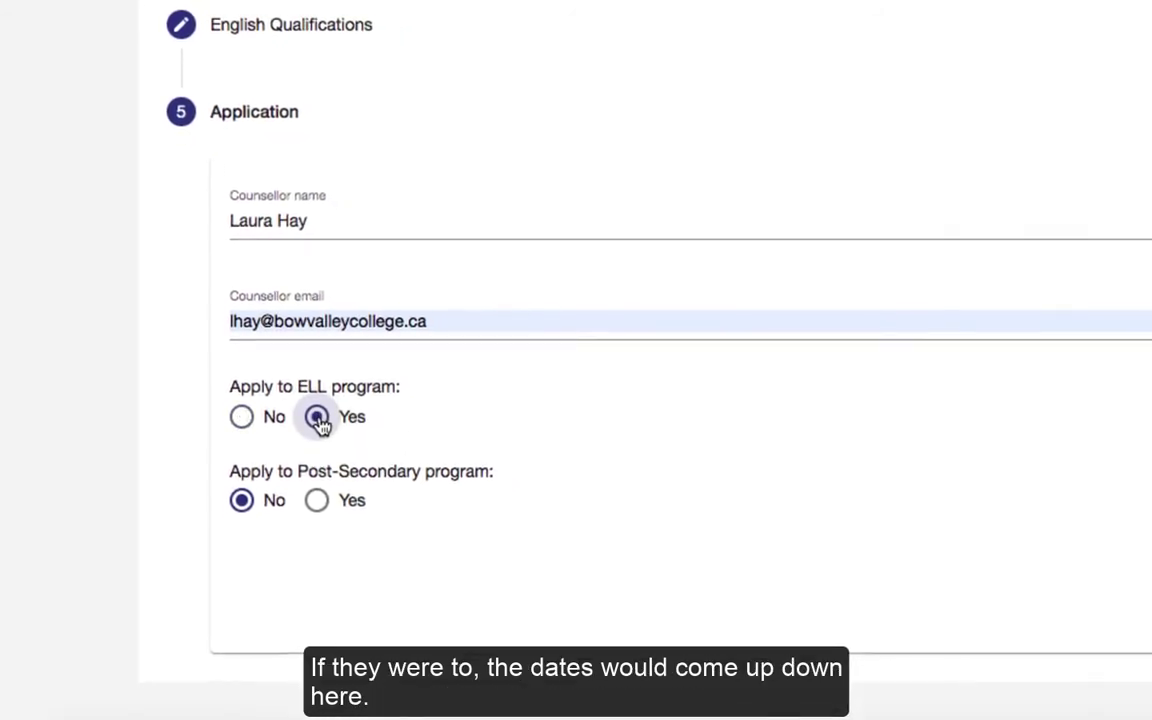
pyautogui.scroll(-3, 505, 484)
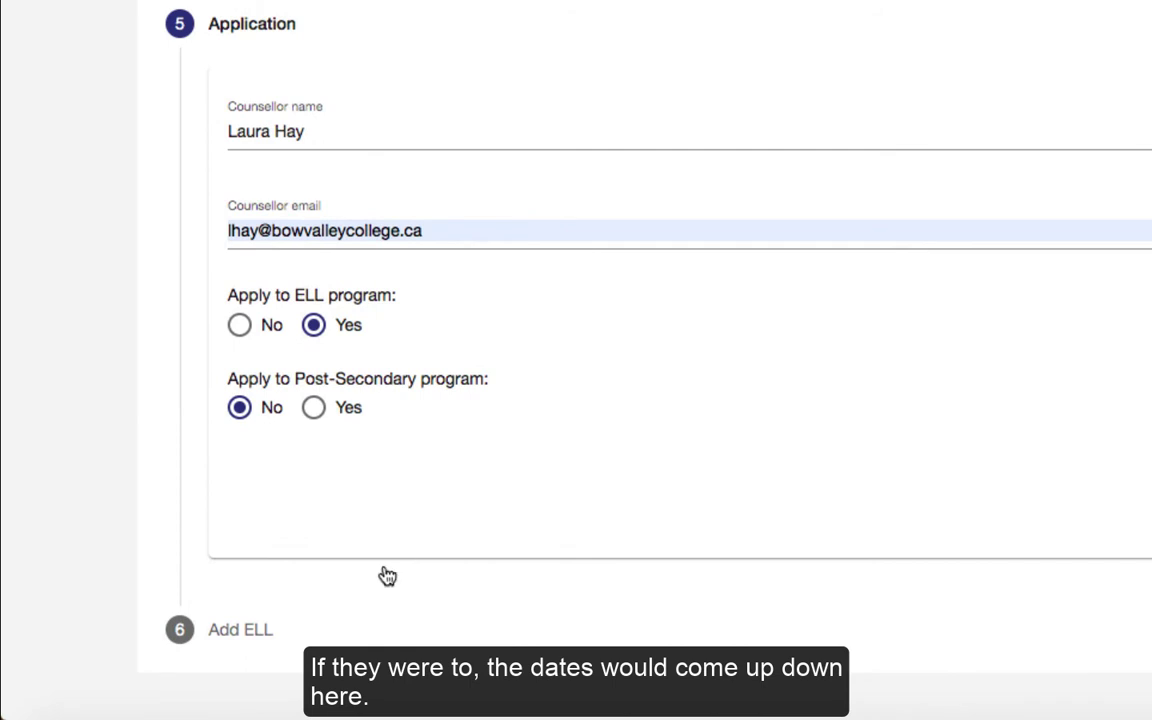
pyautogui.click(285, 628)
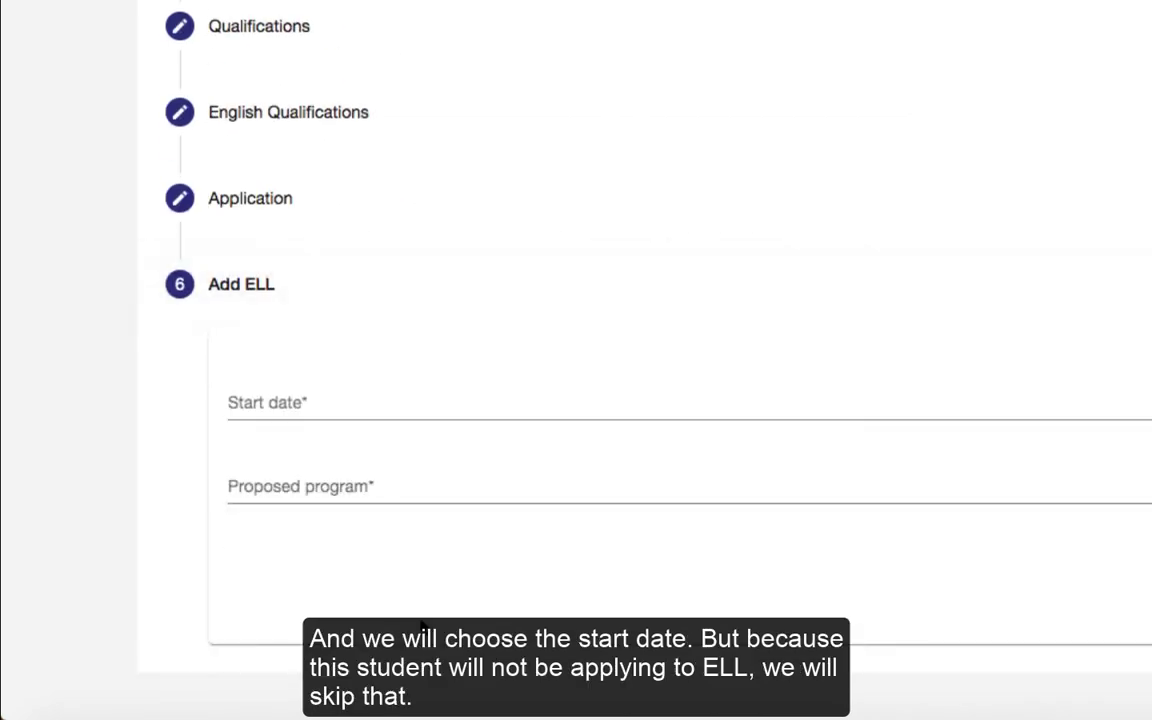
pyautogui.click(360, 414)
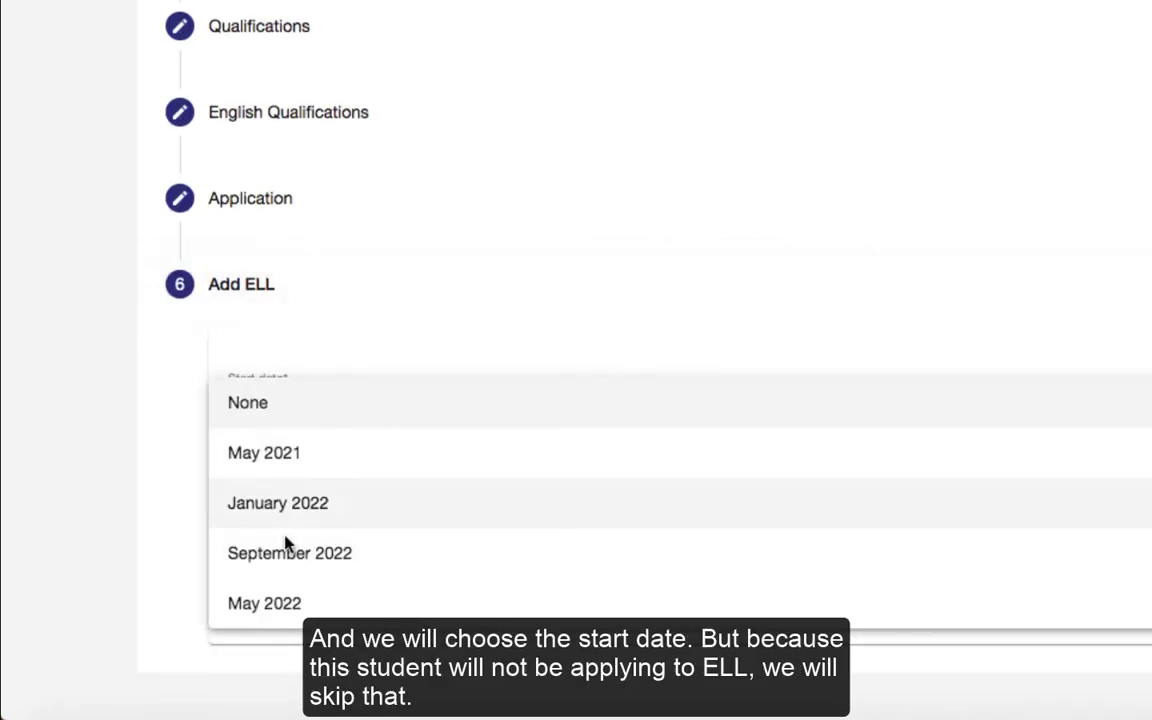
pyautogui.click(131, 396)
pyautogui.click(187, 216)
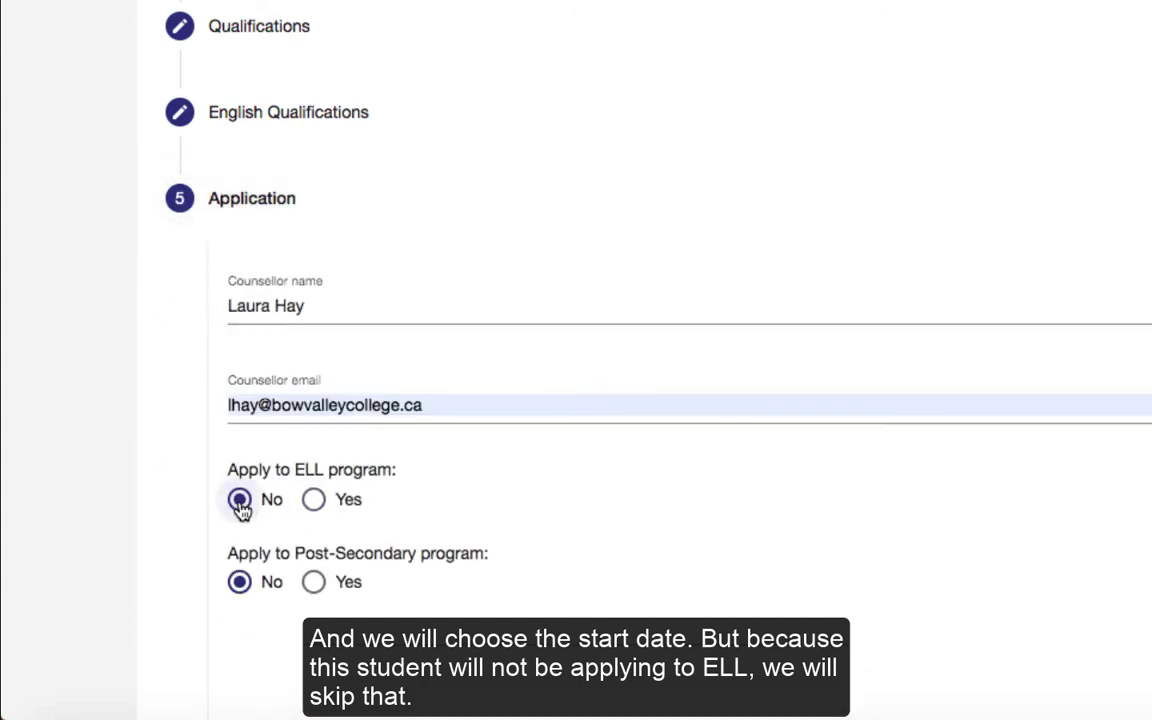
pyautogui.scroll(-2, 481, 546)
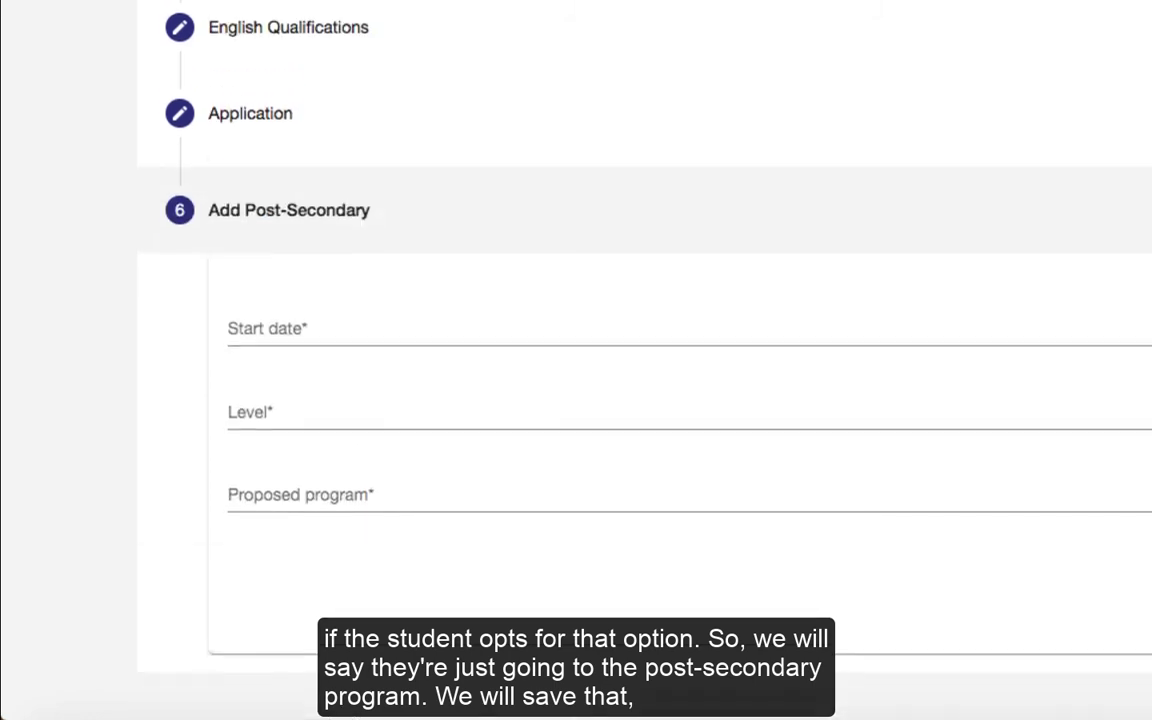
# - Save a May 2022 start, Post-Diploma Certificate level, Health and Human Services Management program
pyautogui.click(280, 325)
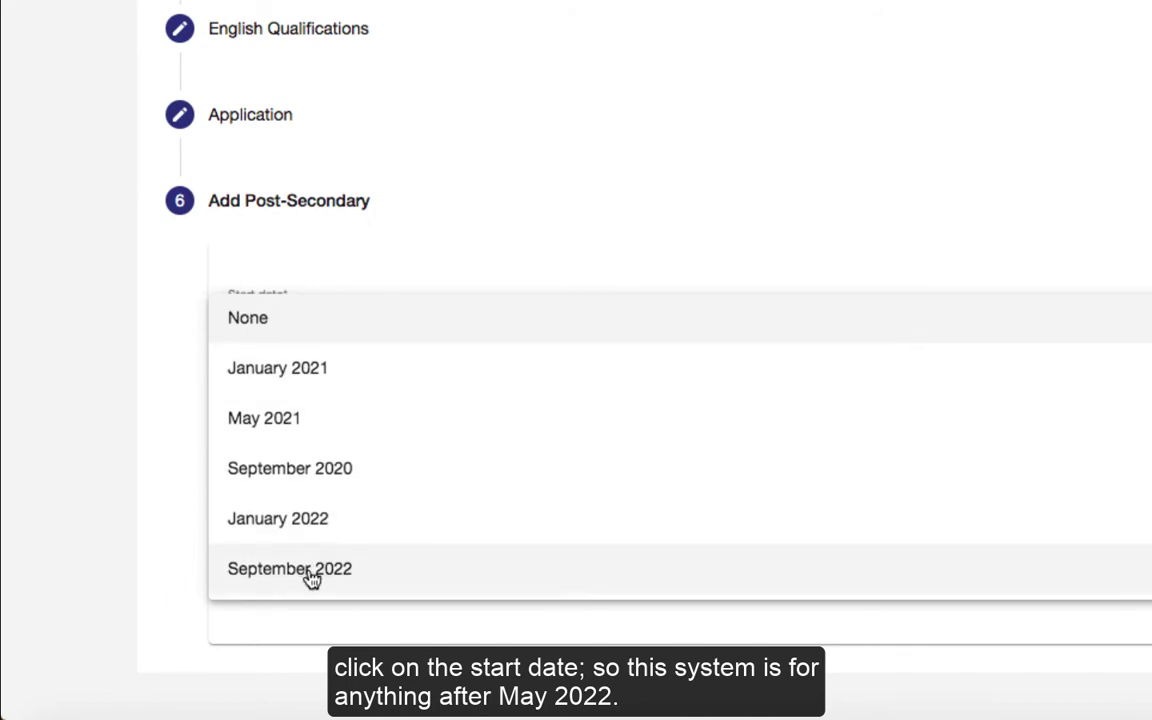
pyautogui.scroll(-1, 312, 580)
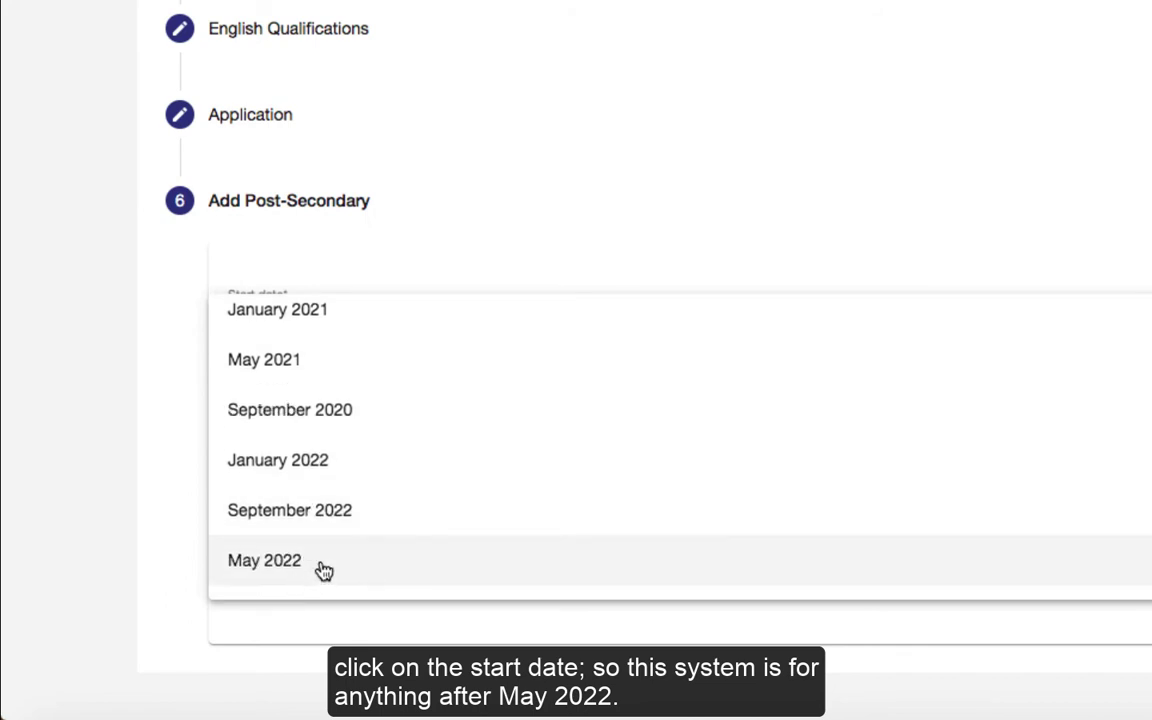
pyautogui.click(305, 572)
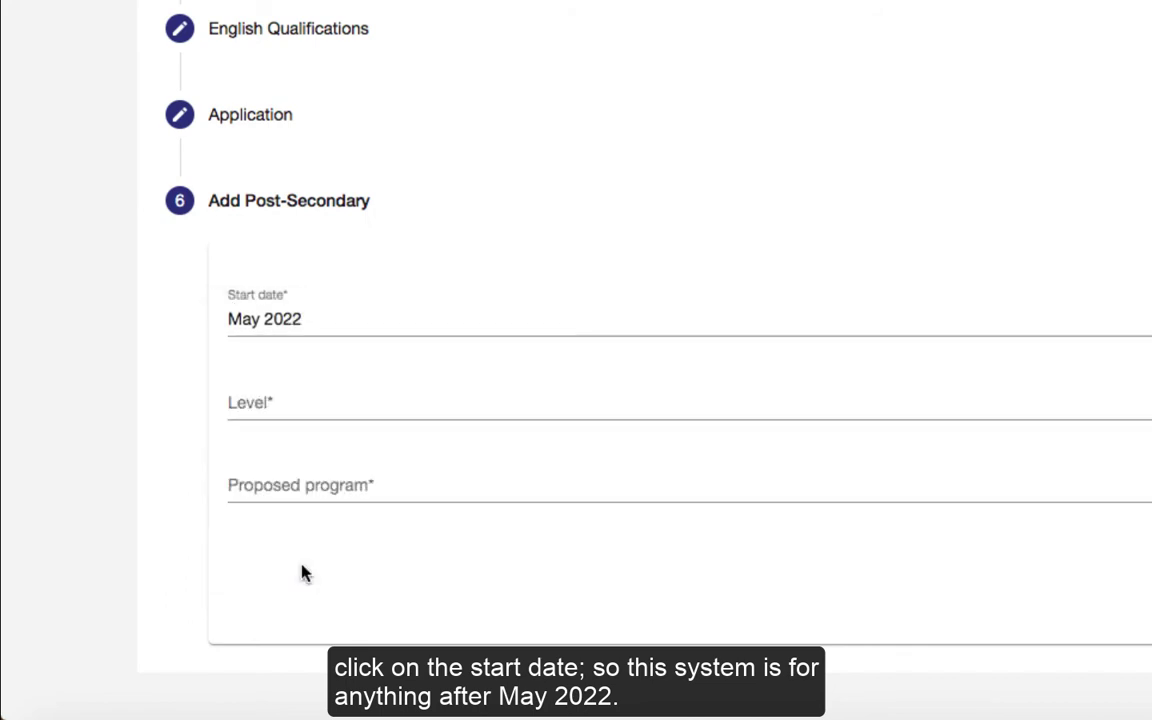
pyautogui.click(300, 416)
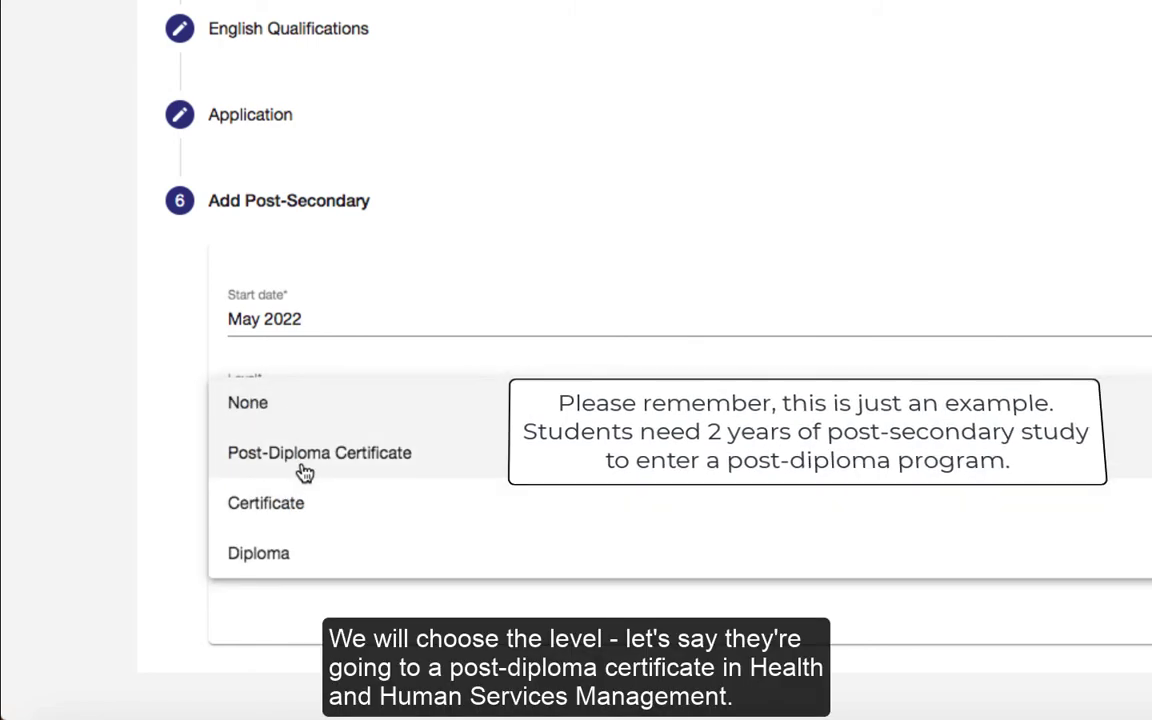
pyautogui.click(304, 468)
pyautogui.click(329, 494)
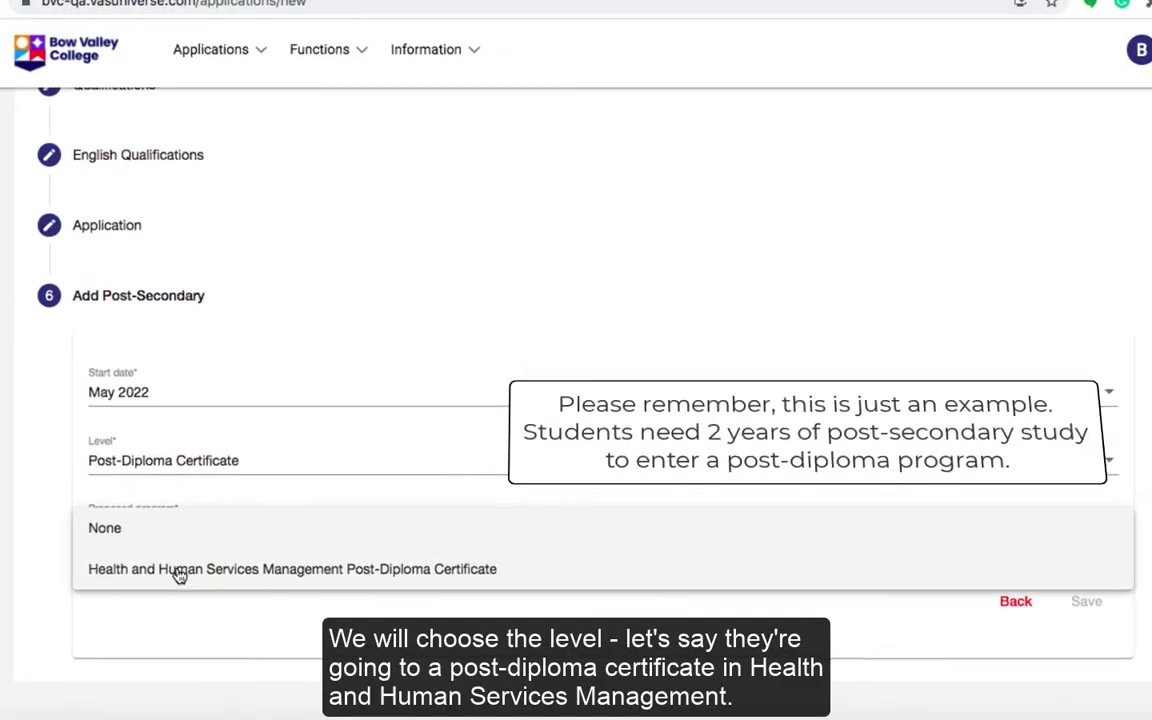
pyautogui.click(180, 576)
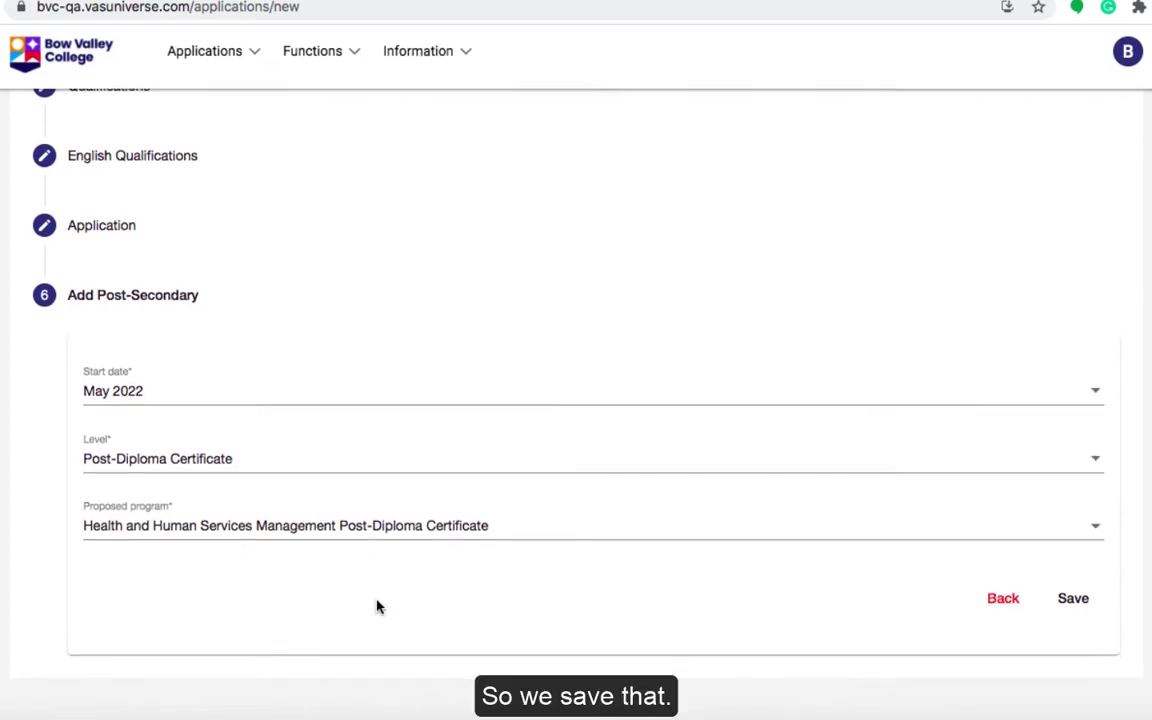
pyautogui.click(1073, 603)
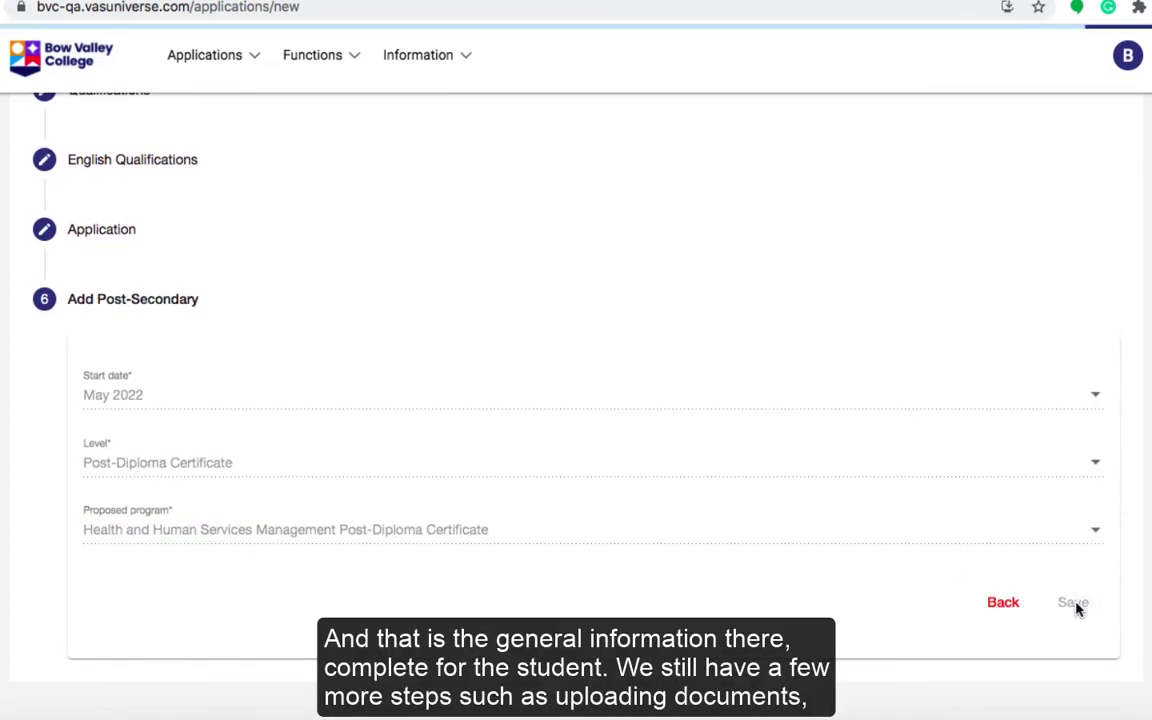
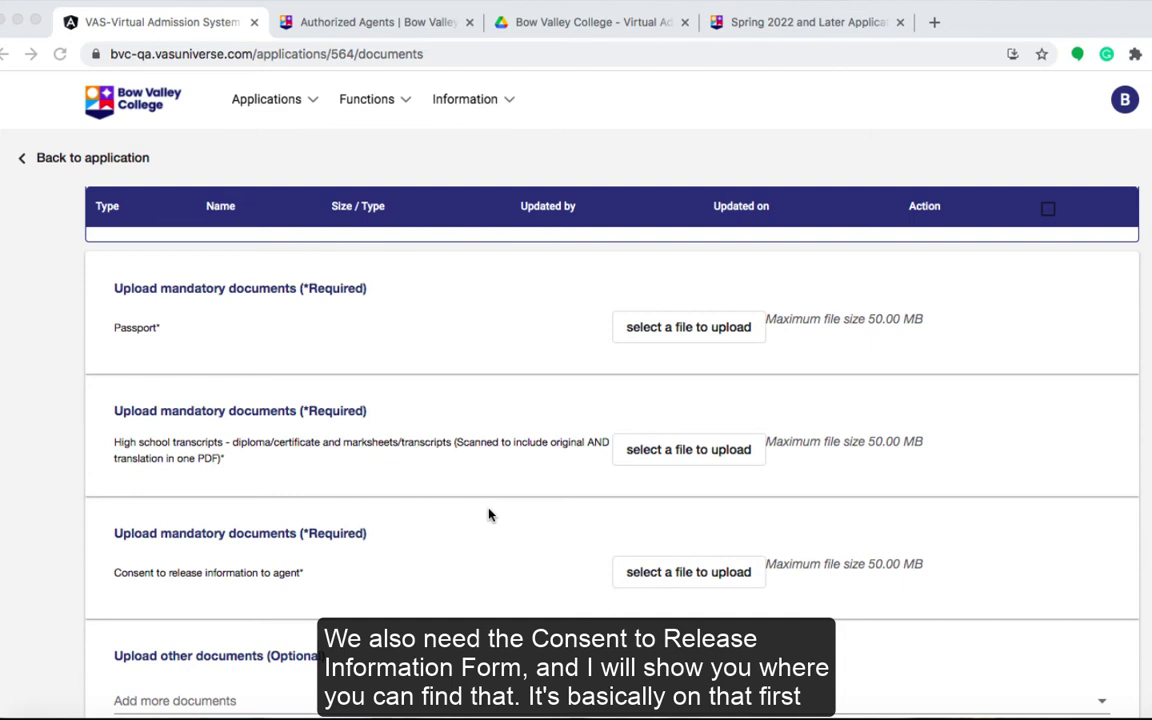
# - Open the Consent to Release Information Form PDF from the Prospective Student documents, then return to VAS
pyautogui.click(365, 24)
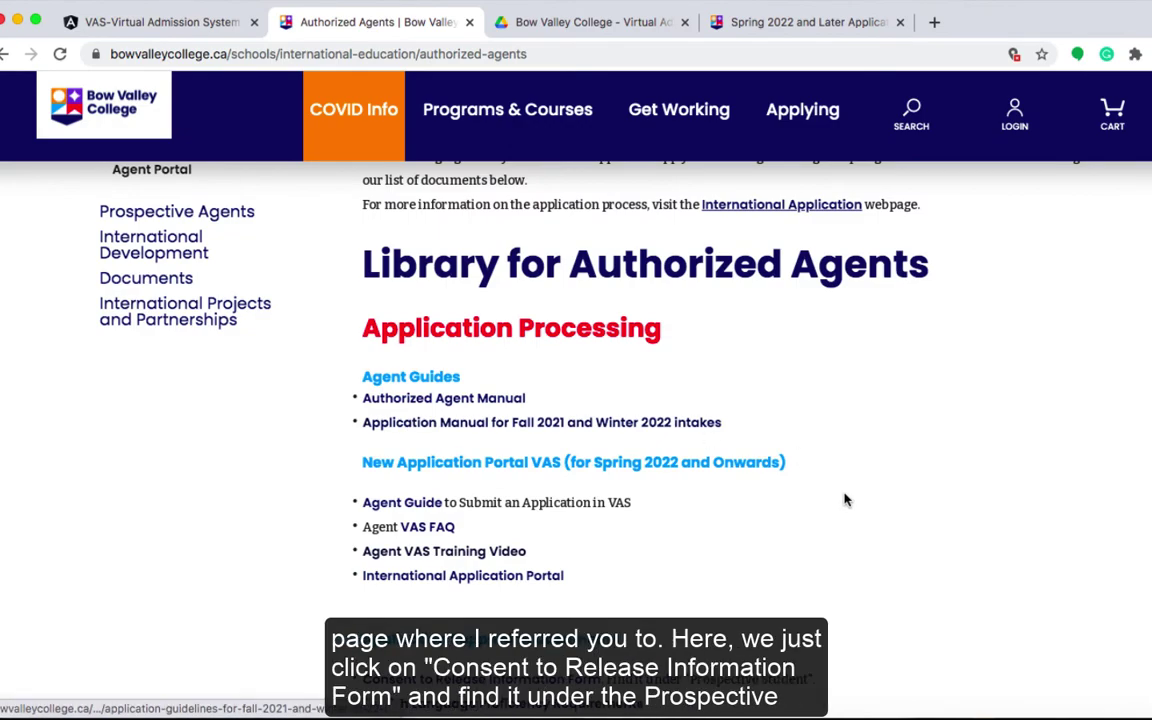
pyautogui.scroll(-2, 856, 576)
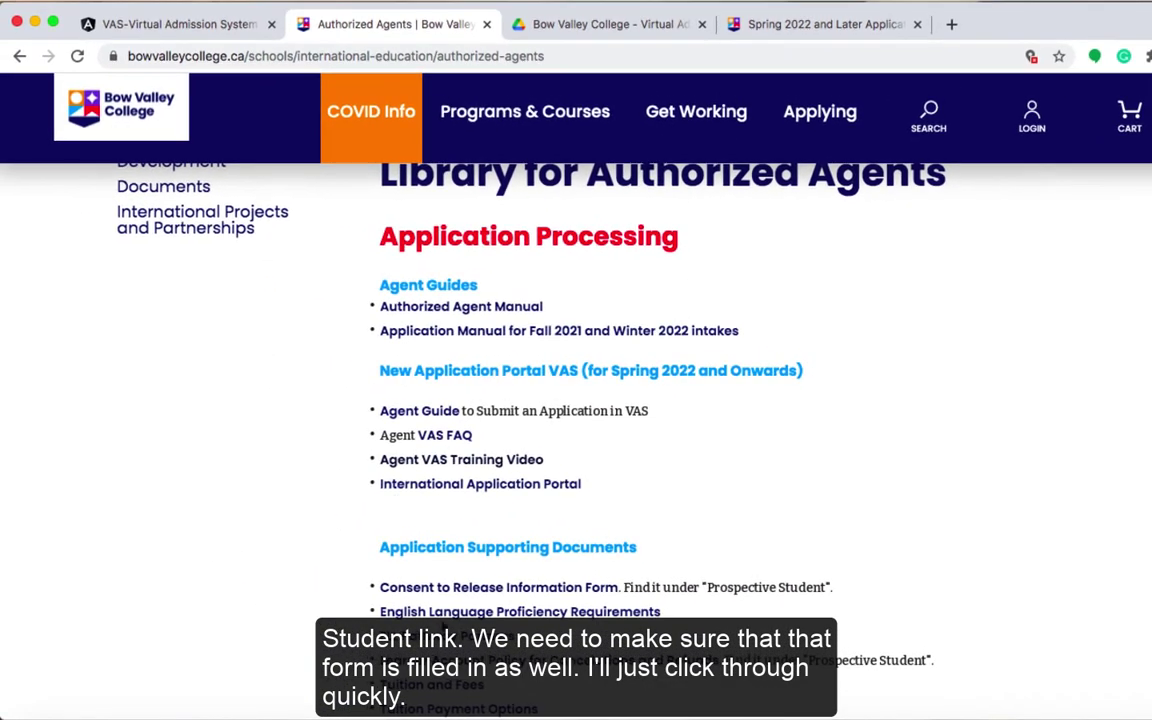
pyautogui.click(435, 605)
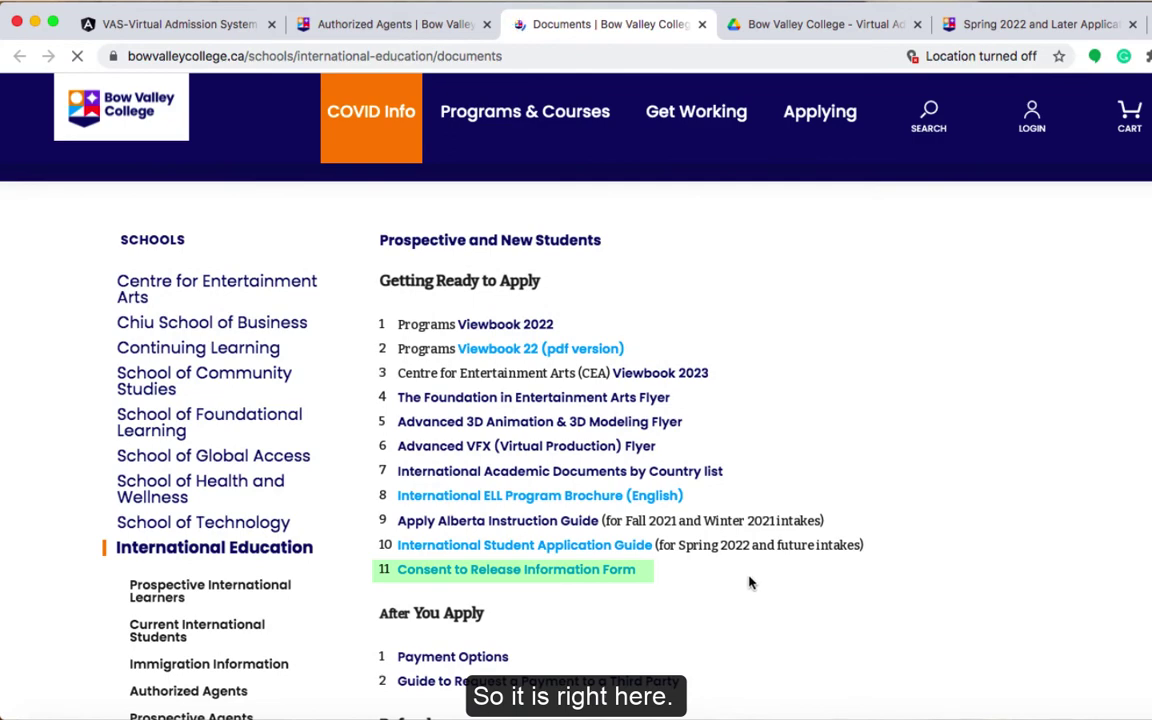
pyautogui.click(563, 578)
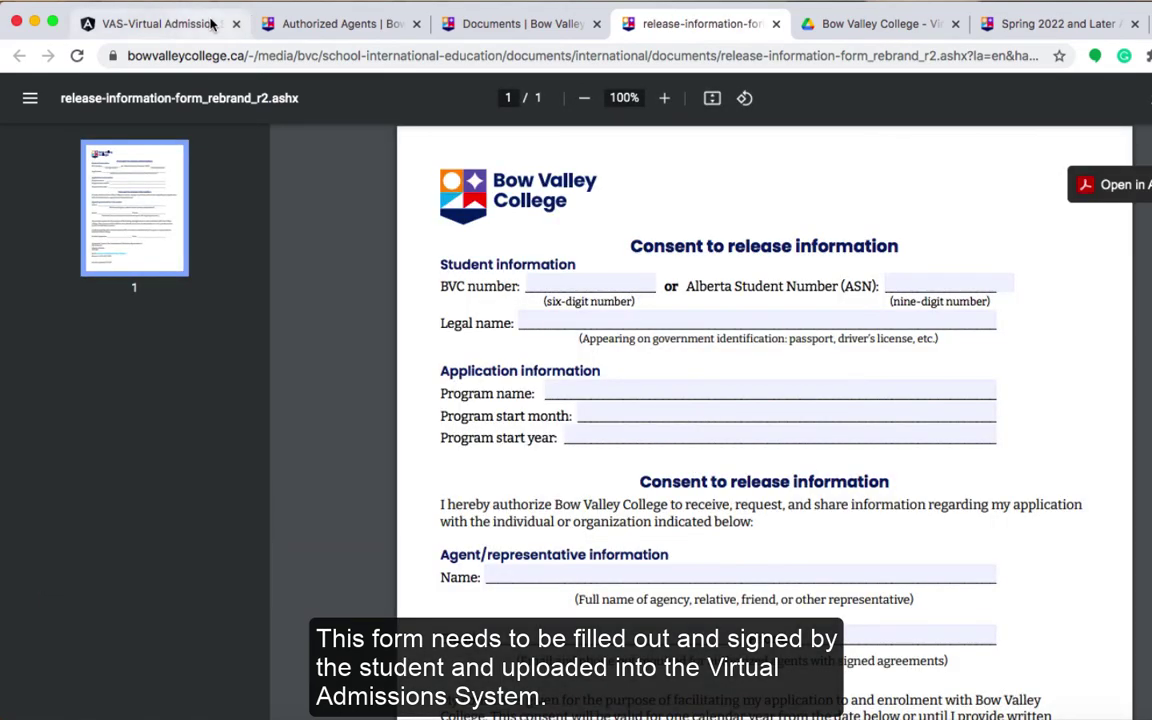
pyautogui.click(163, 24)
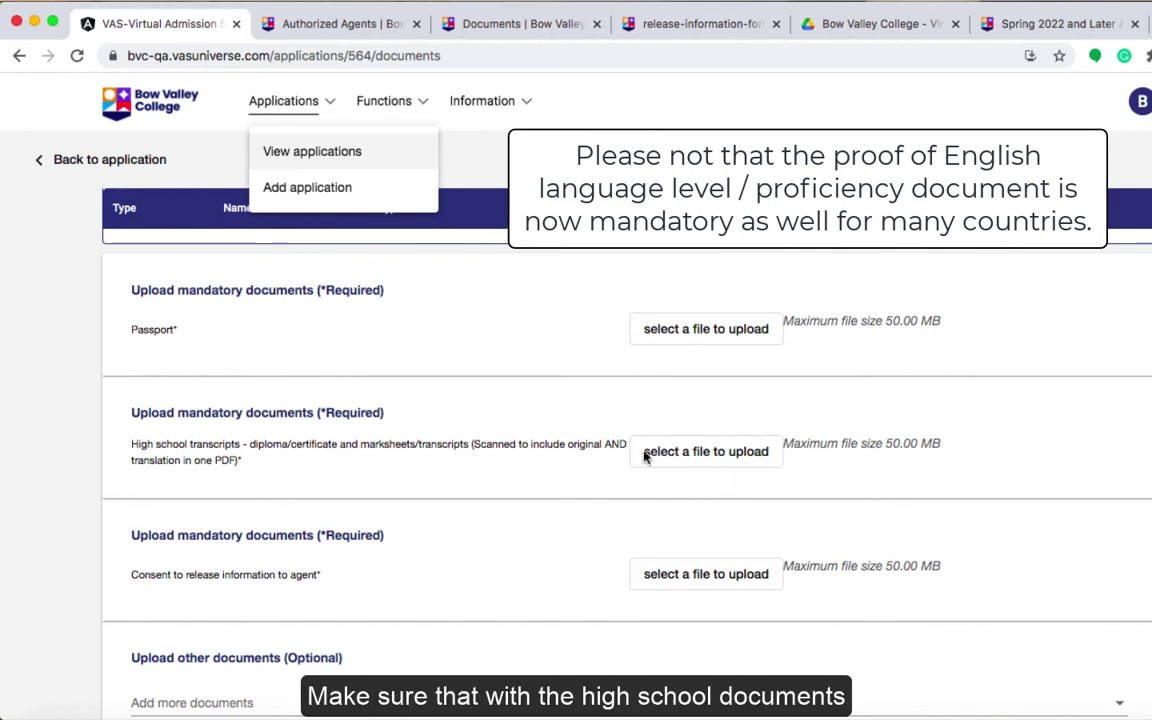
pyautogui.click(573, 486)
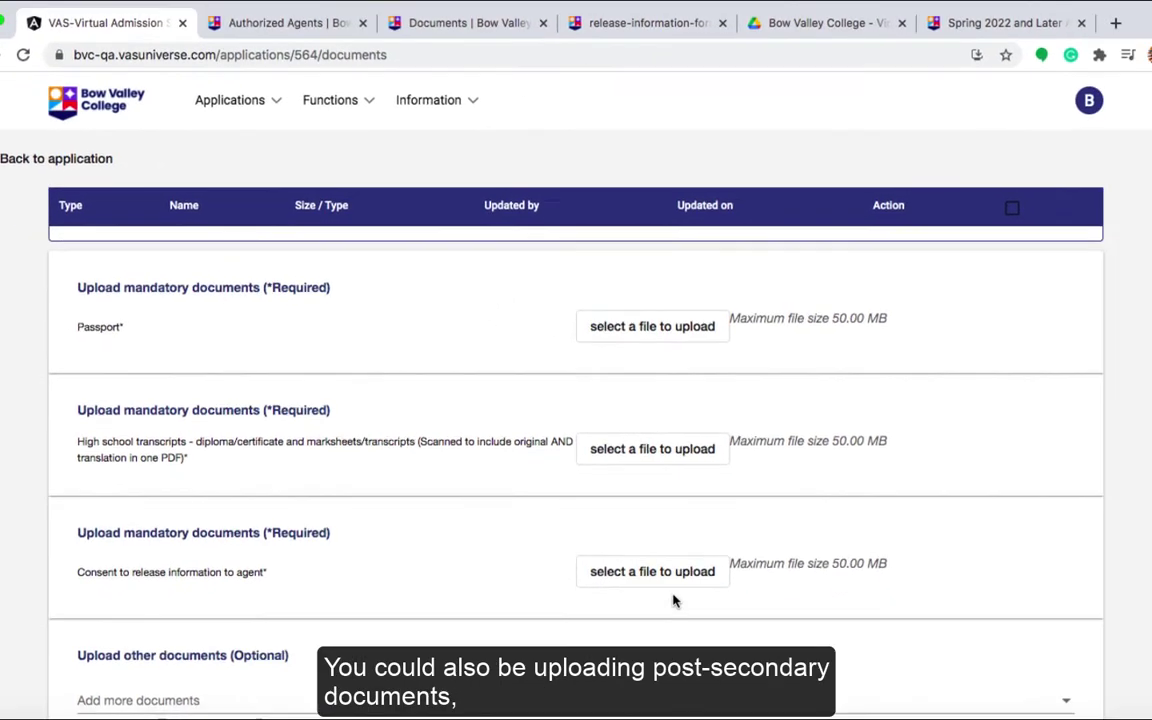
pyautogui.scroll(-1, 673, 600)
pyautogui.scroll(-1, 673, 600)
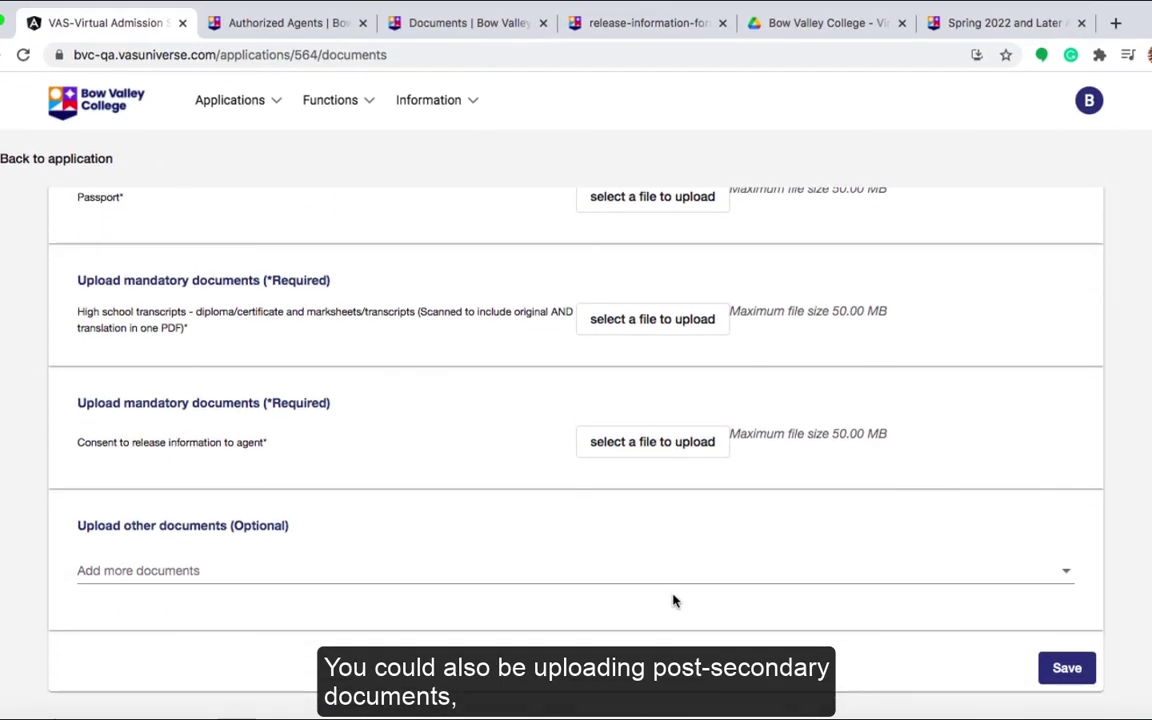
pyautogui.click(1062, 578)
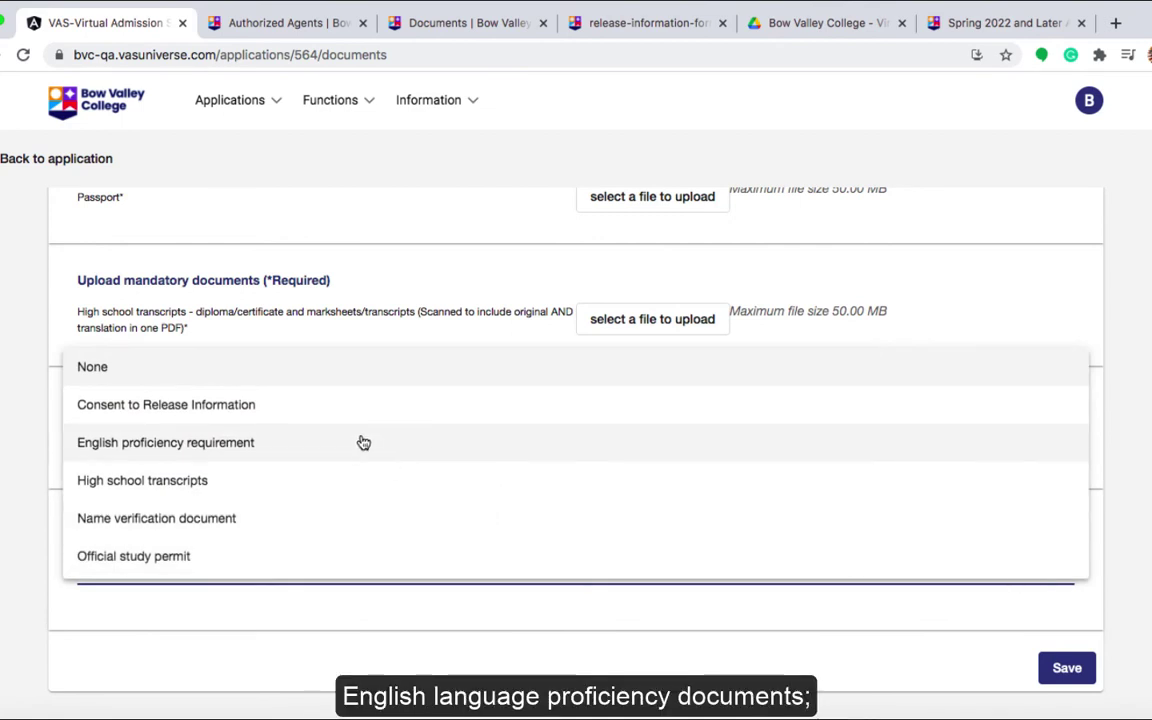
pyautogui.click(1095, 565)
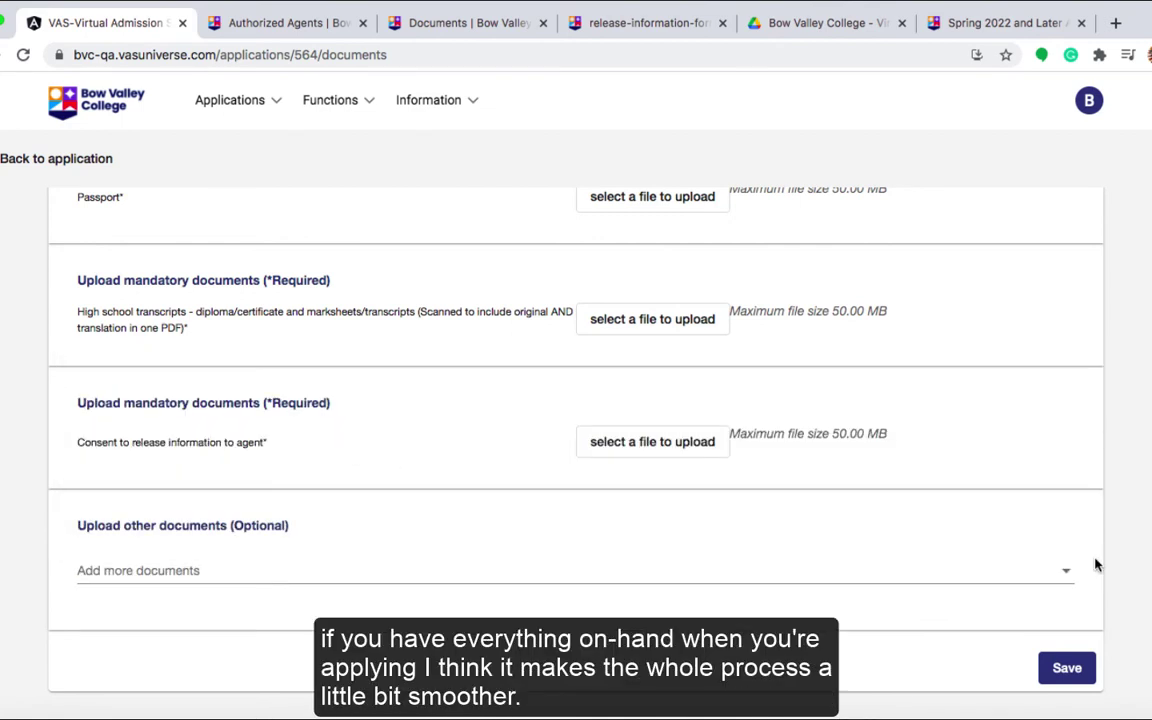
pyautogui.scroll(2, 1095, 565)
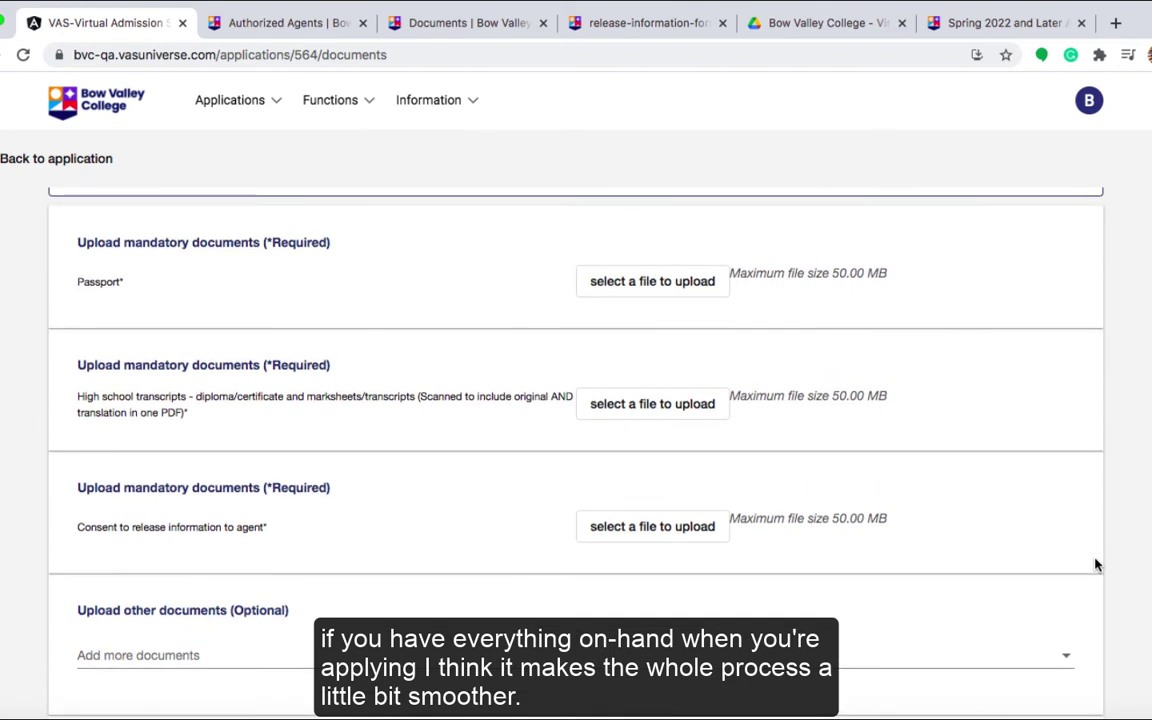
pyautogui.scroll(2, 1095, 565)
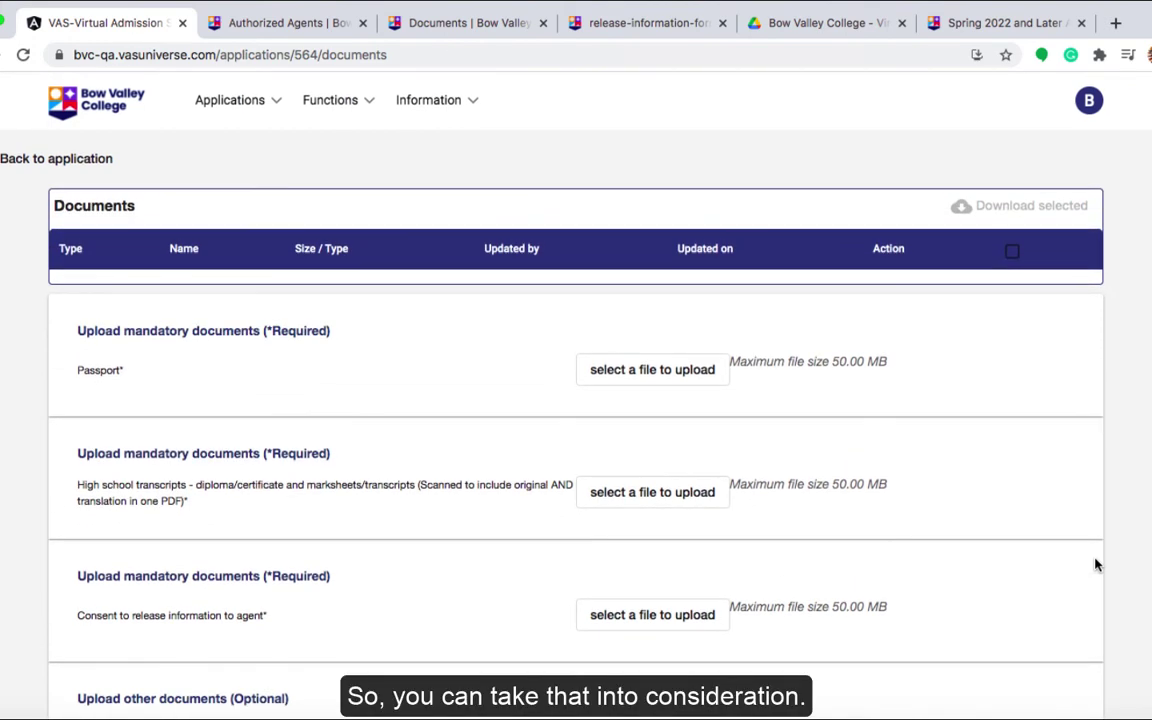
pyautogui.scroll(-2, 1095, 565)
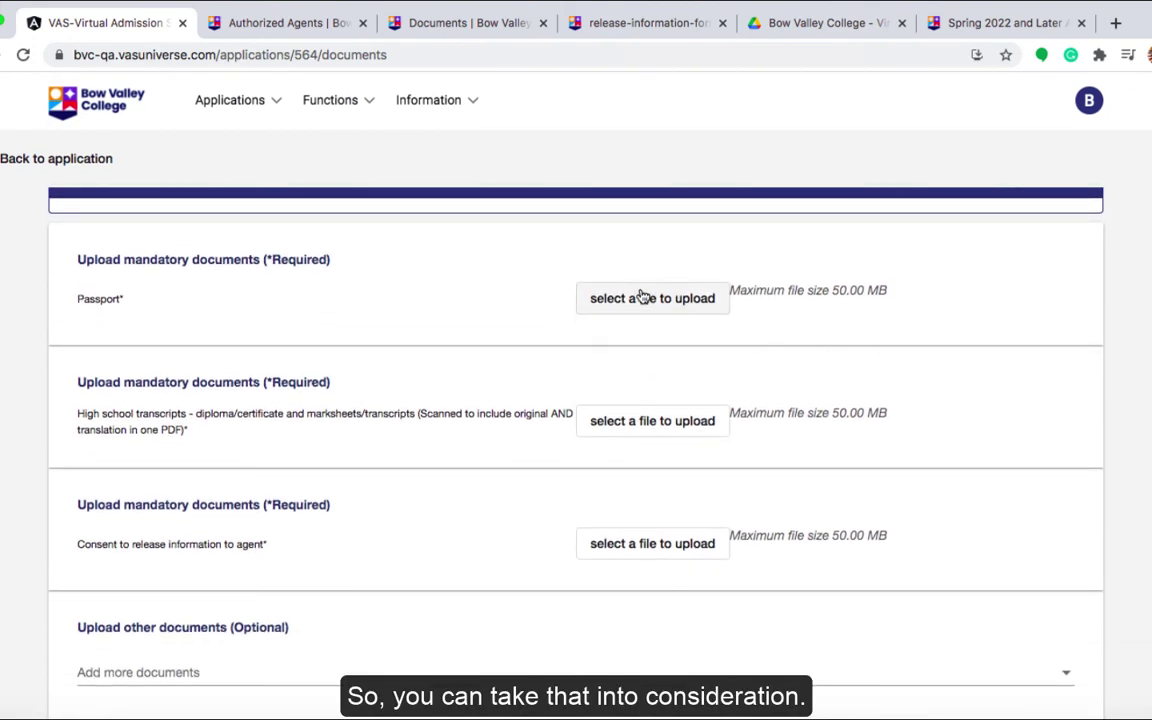
# - Attach the passport PDF from the Other folder to the Passport upload
pyautogui.click(645, 300)
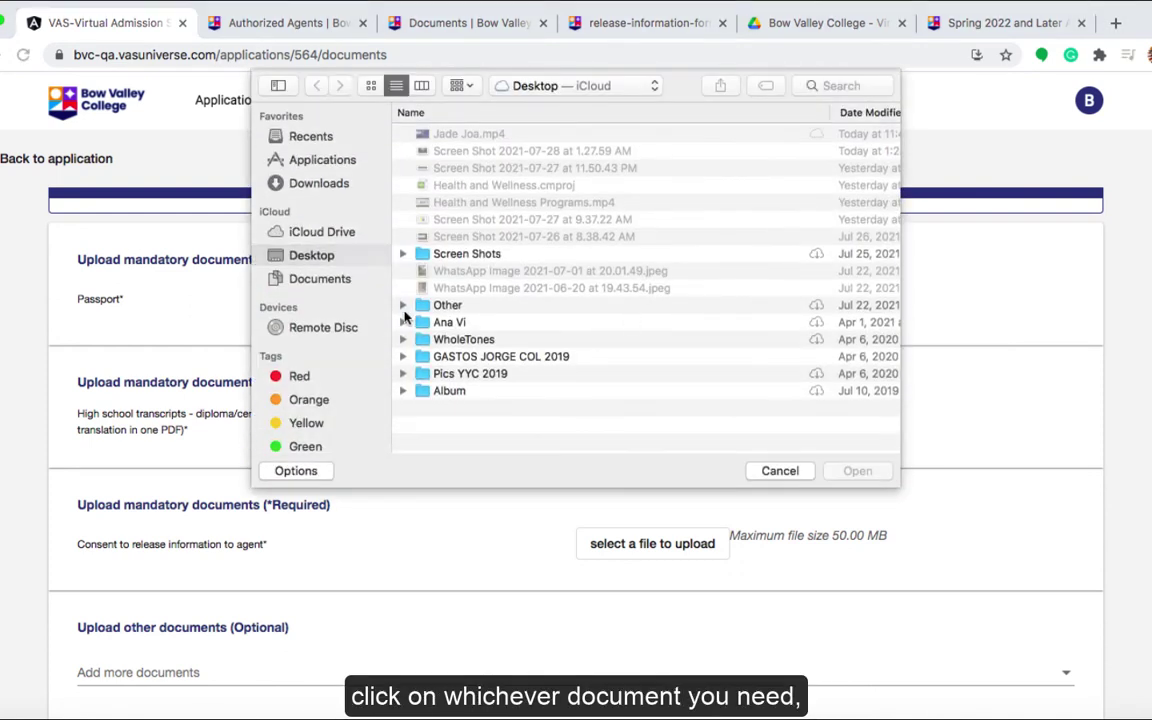
pyautogui.click(402, 305)
pyautogui.click(572, 427)
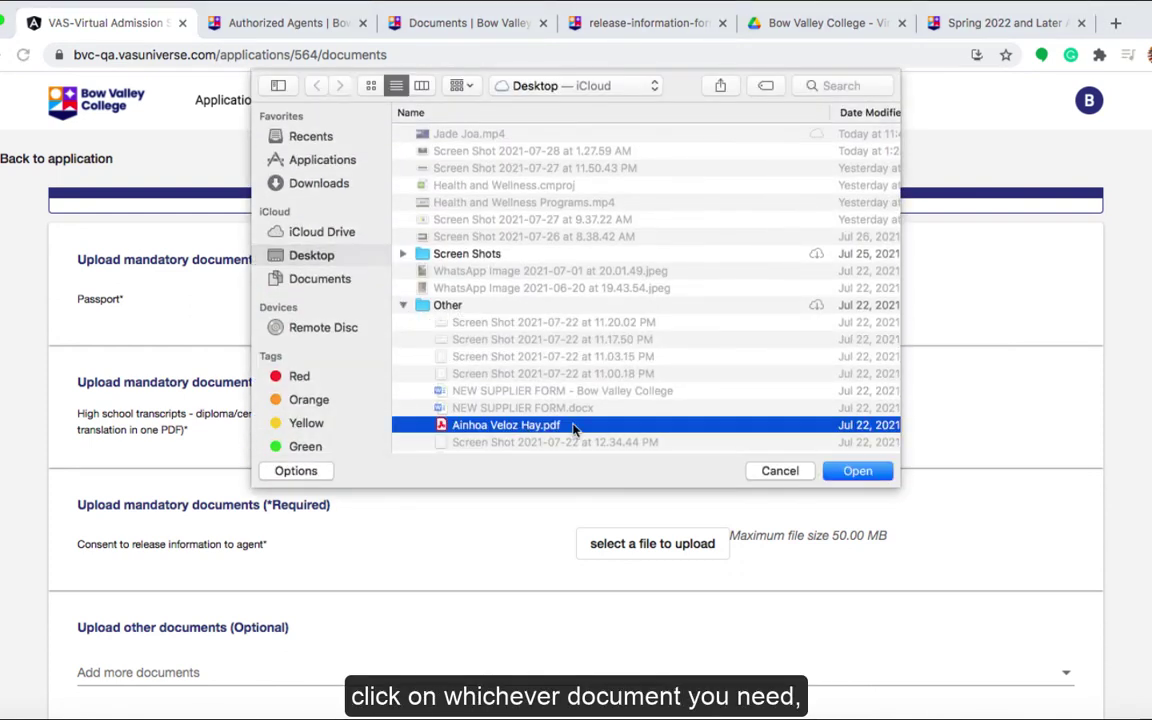
pyautogui.click(858, 471)
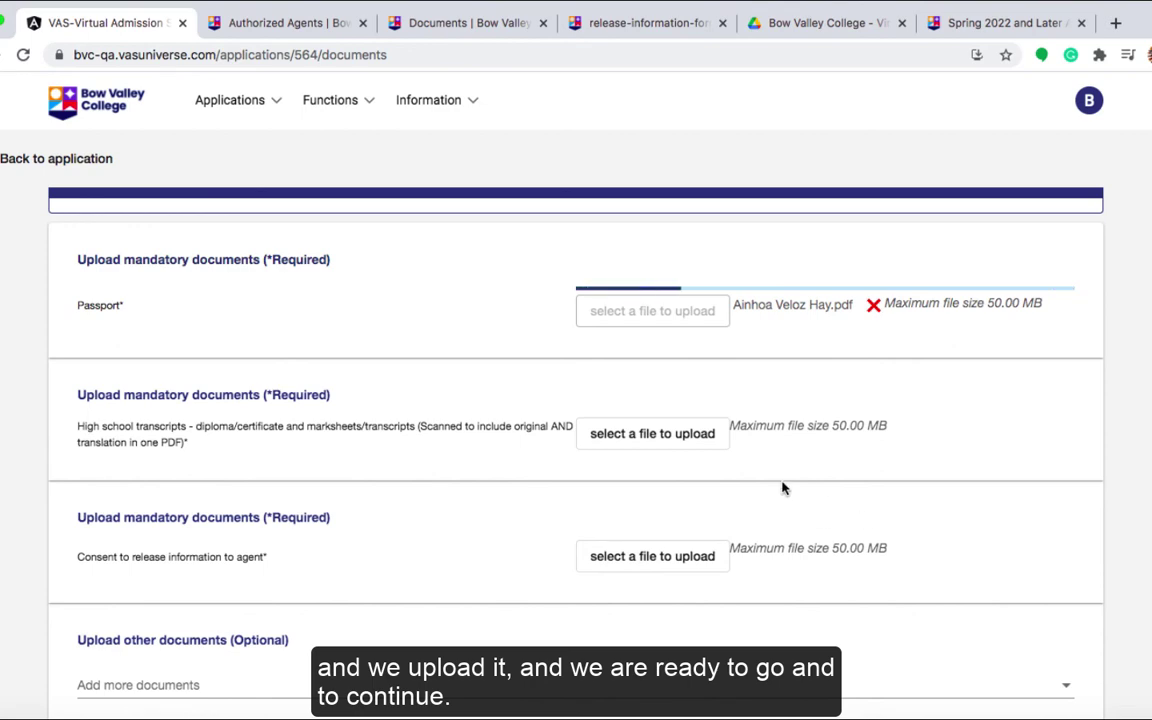
# - Attach the high school transcripts PDF and save the uploaded documents
pyautogui.click(657, 441)
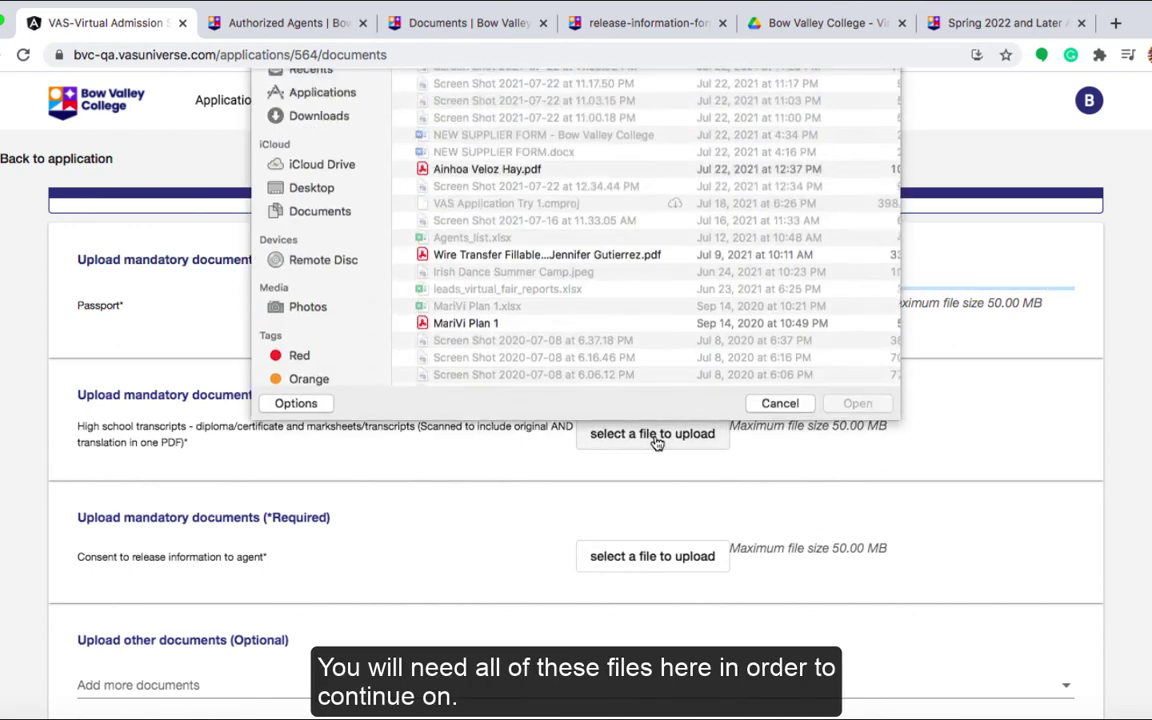
pyautogui.doubleClick(487, 236)
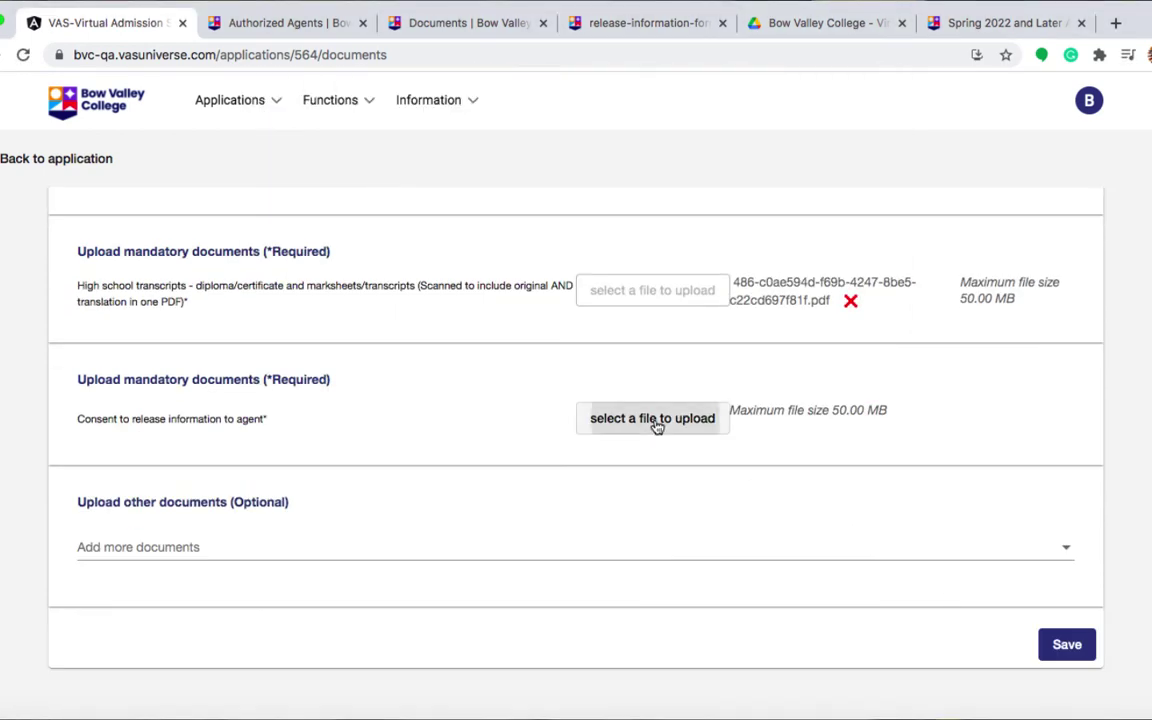
pyautogui.click(1074, 660)
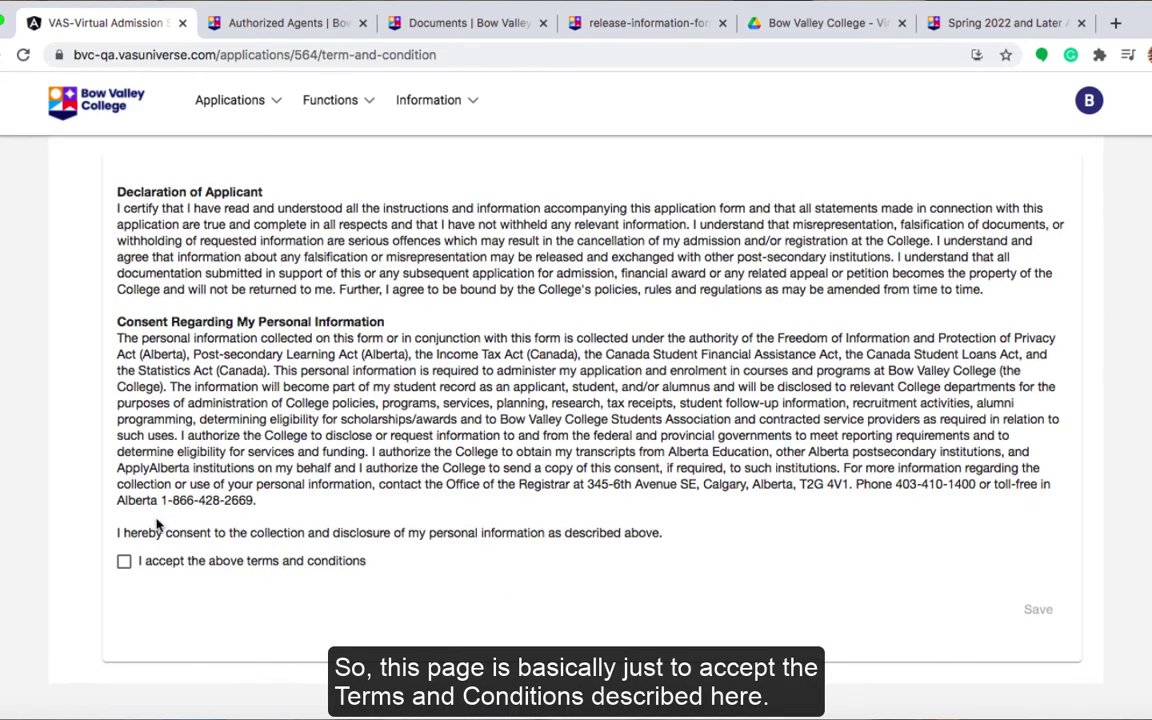
# - Tick 'I accept the above terms and conditions' and save the acceptance
pyautogui.click(125, 565)
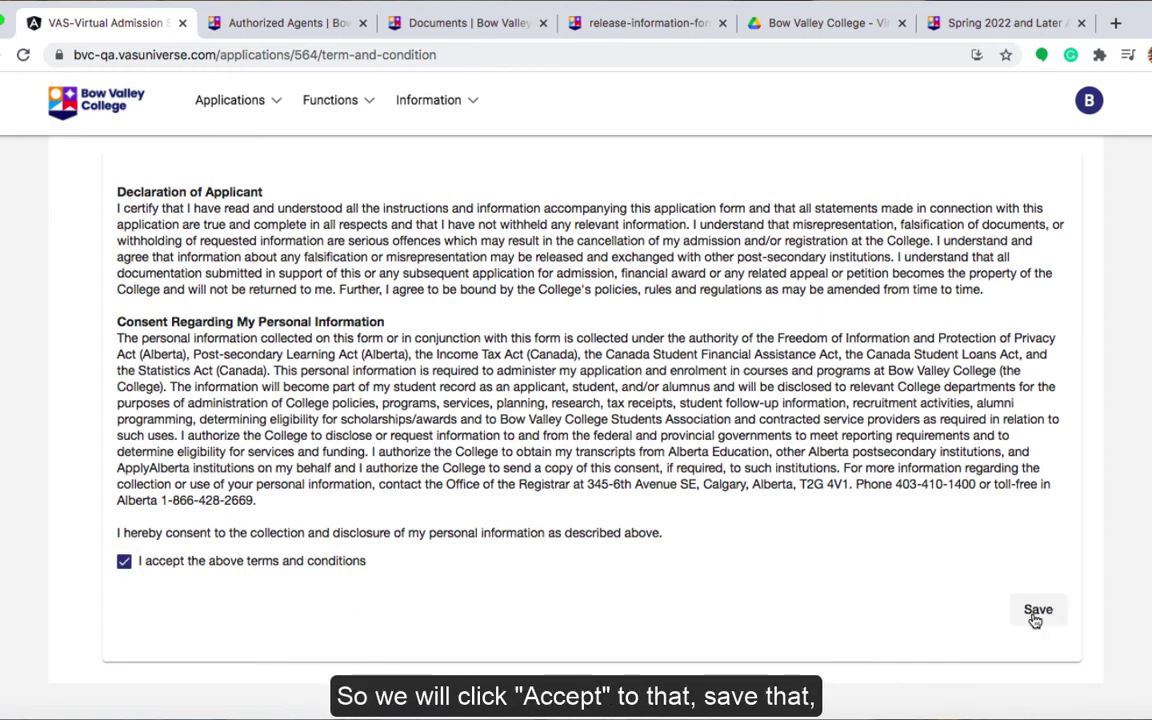
pyautogui.click(1037, 611)
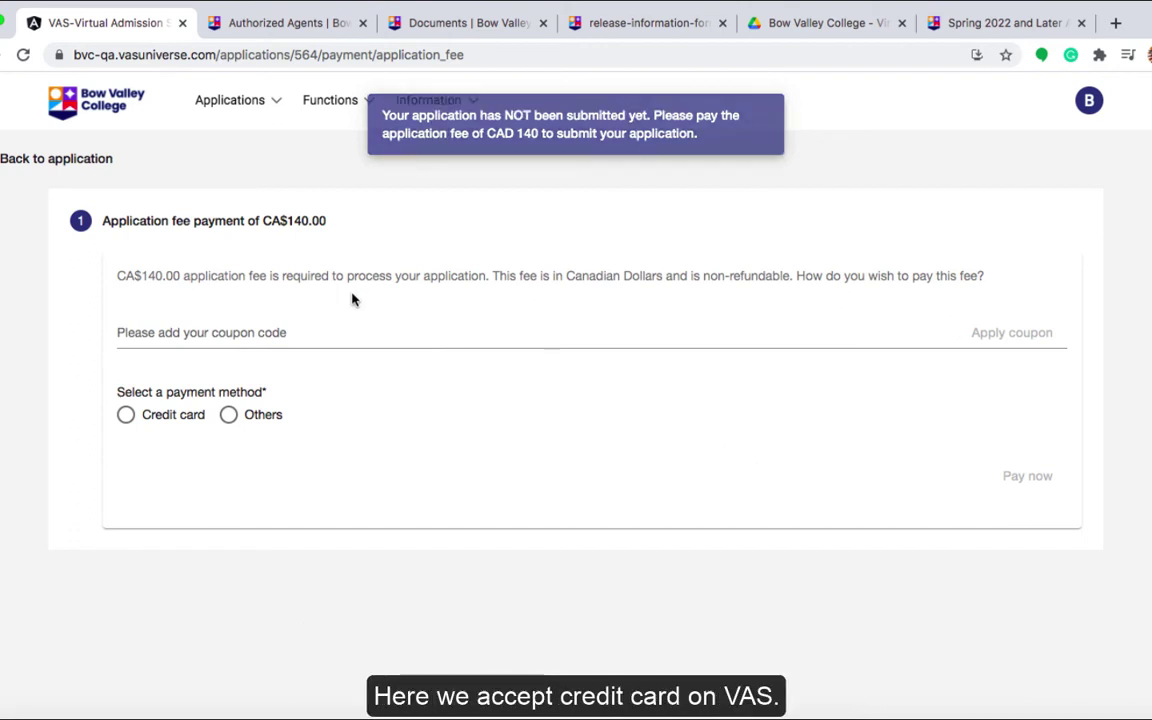
# - Choose credit card payment for the CA$140.00 fee and enter the cardholder name
pyautogui.click(126, 416)
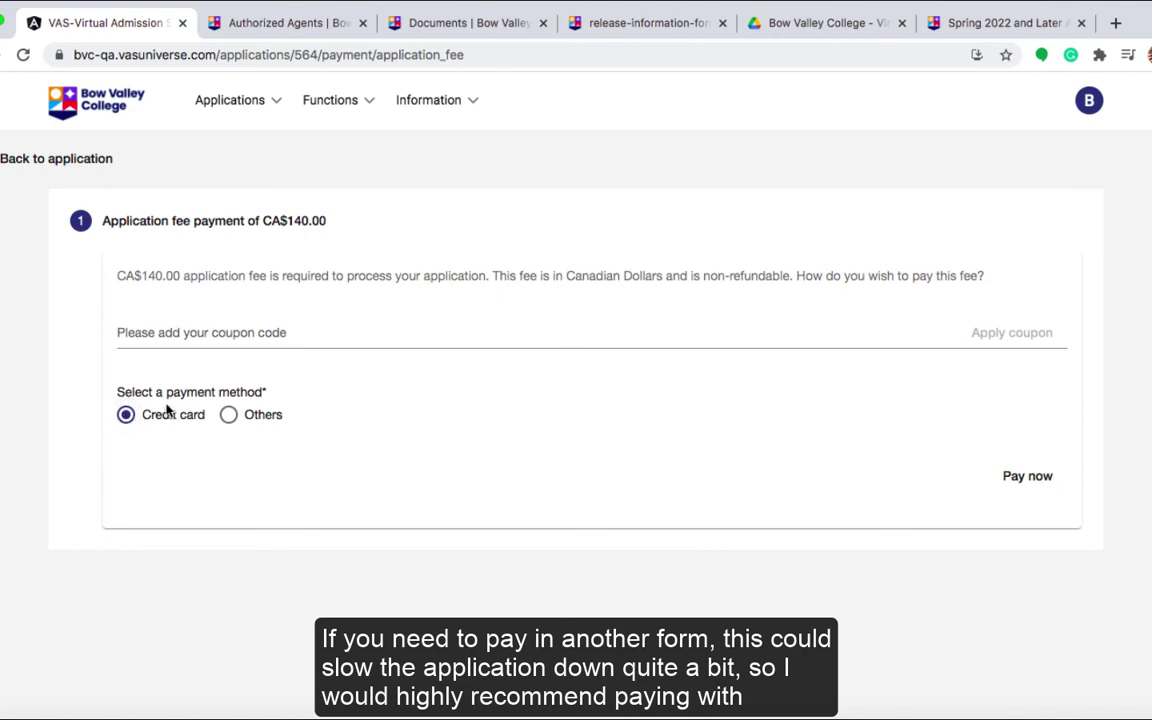
pyautogui.click(1022, 477)
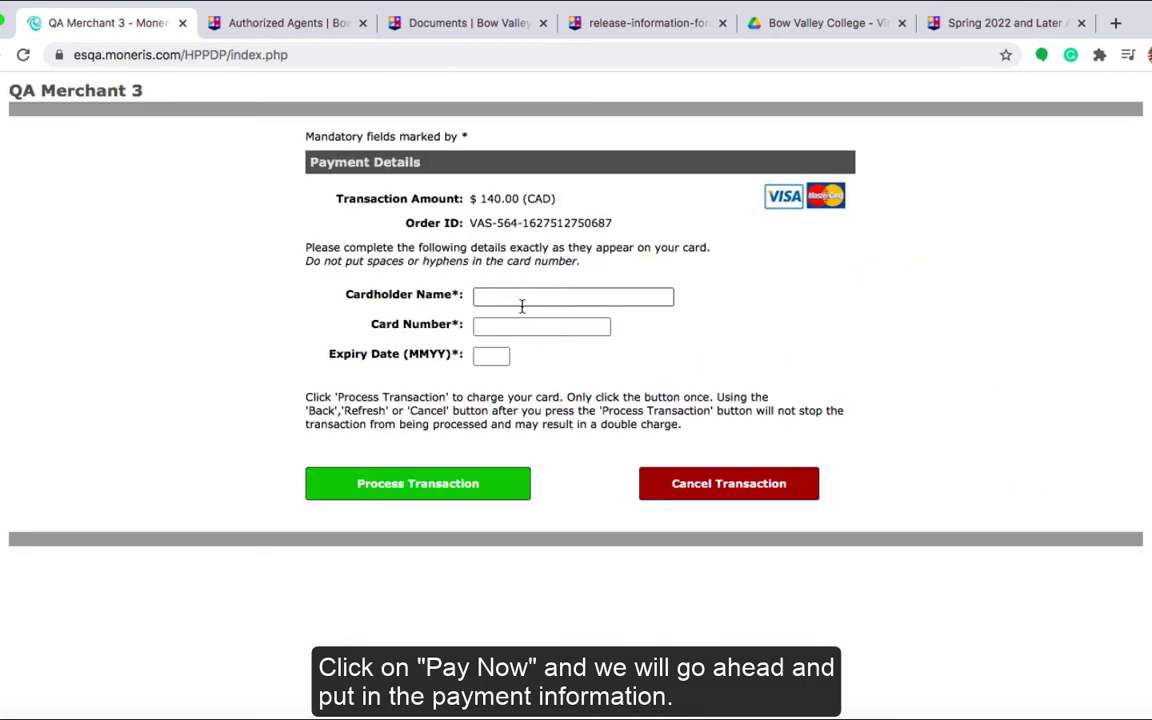
pyautogui.click(508, 297)
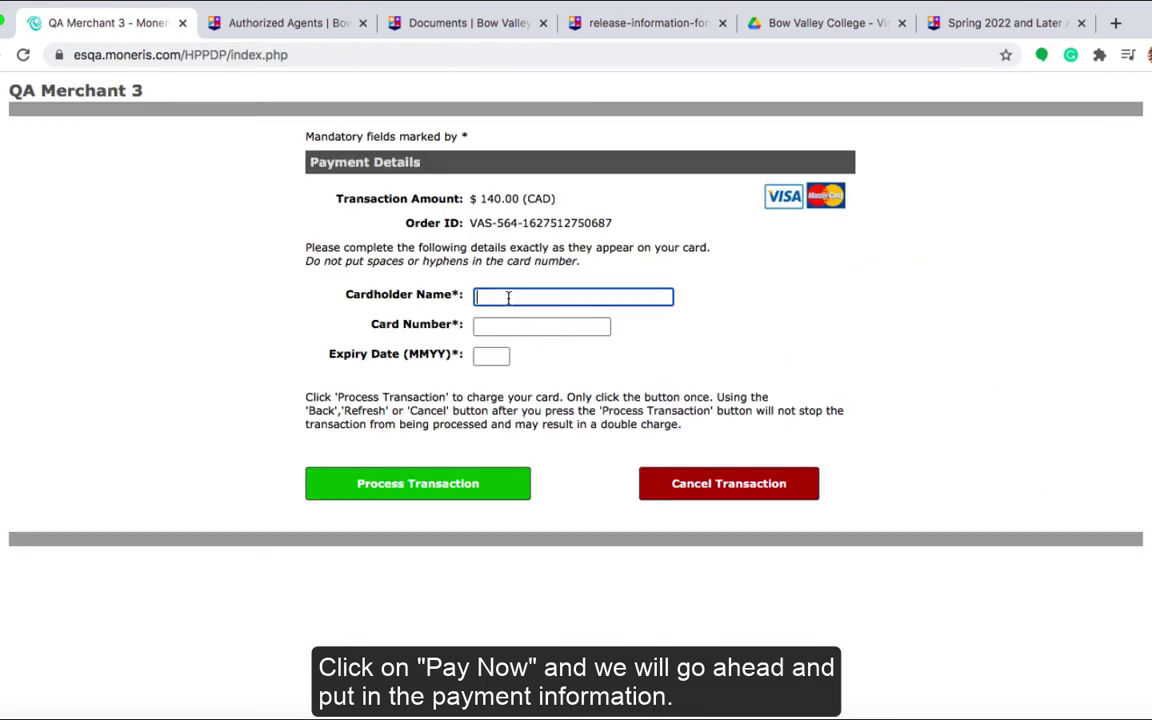
pyautogui.write('Payme')
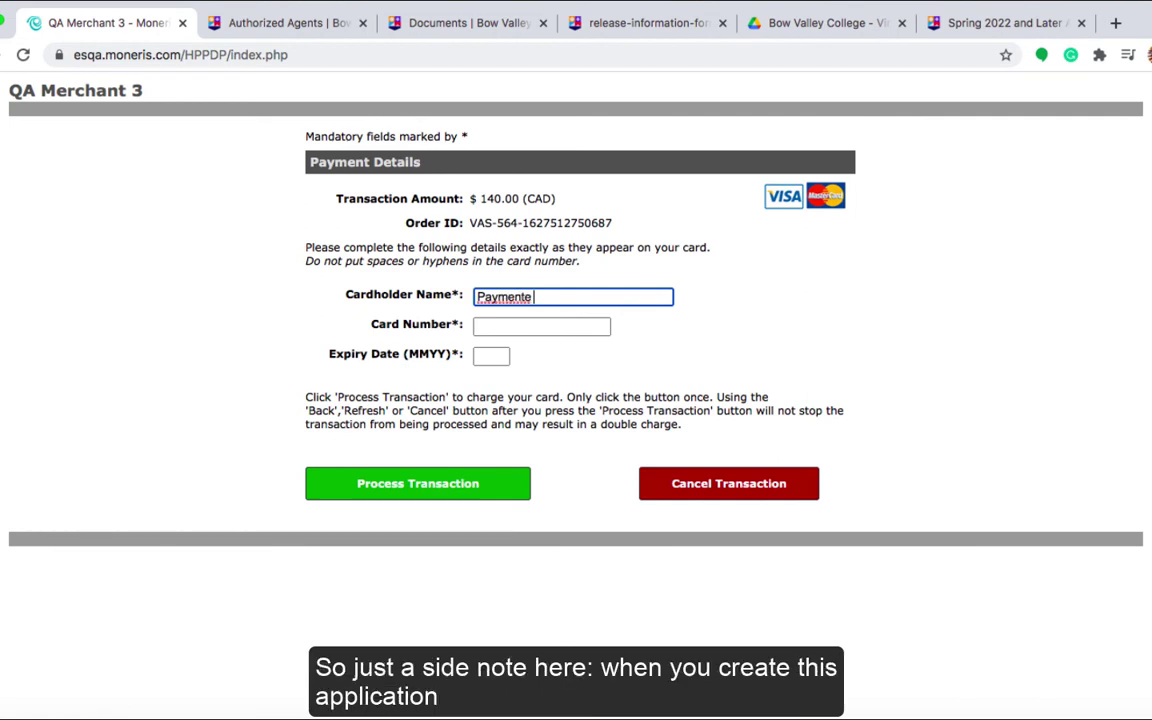
pyautogui.write('nt Information')
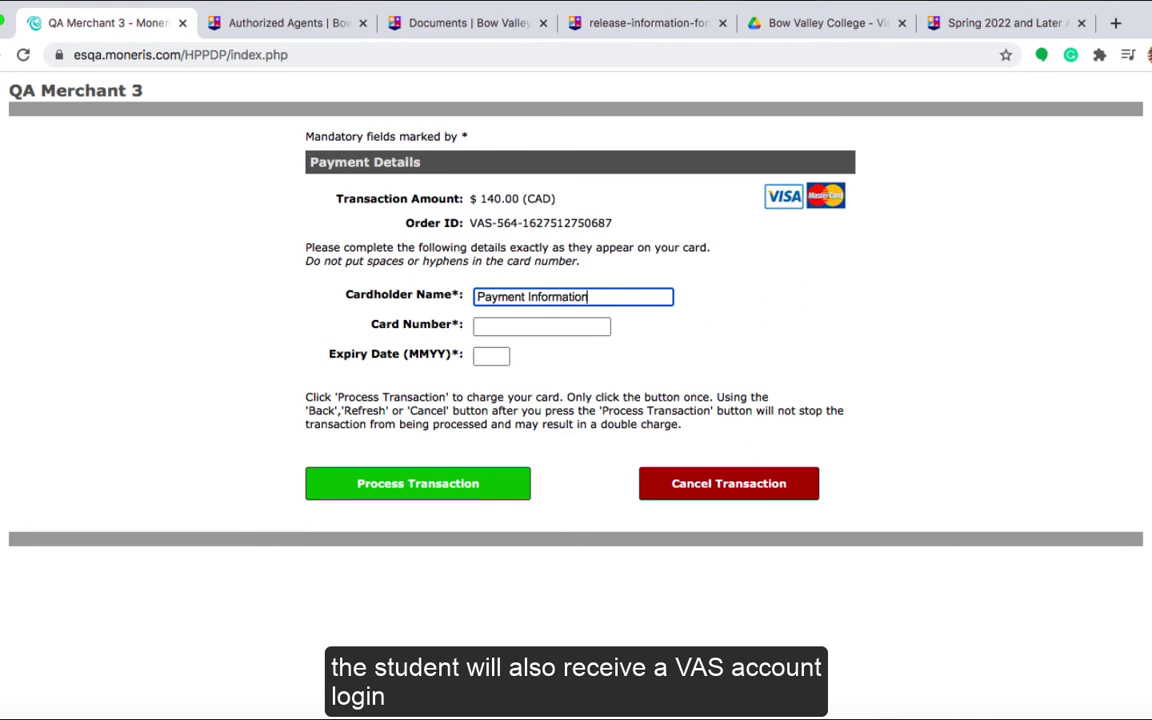
# - Enter the card number and expiry date, then process the transaction
pyautogui.click(541, 326)
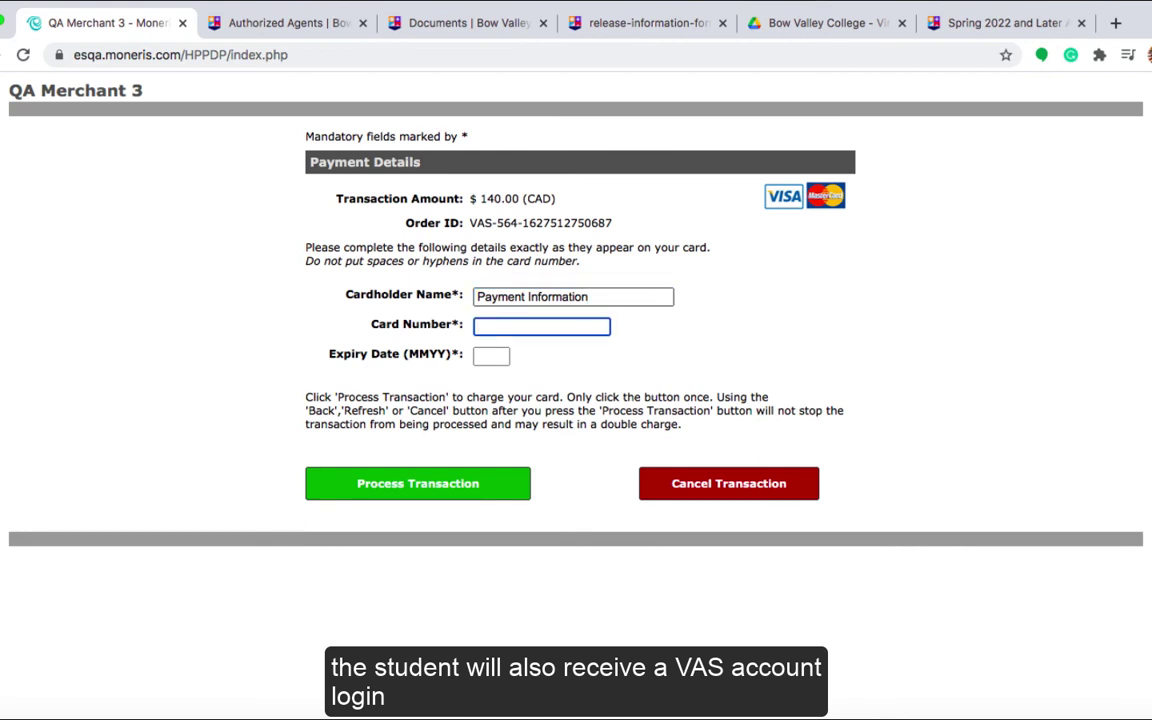
pyautogui.write('4242')
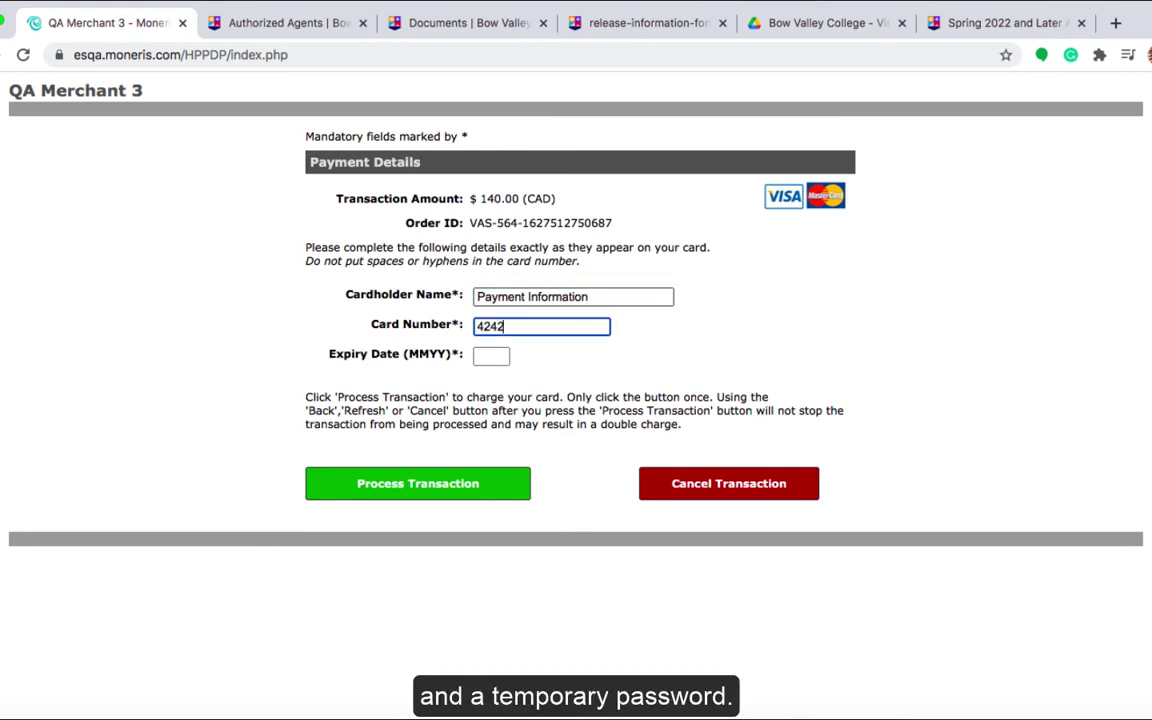
pyautogui.write('4242424')
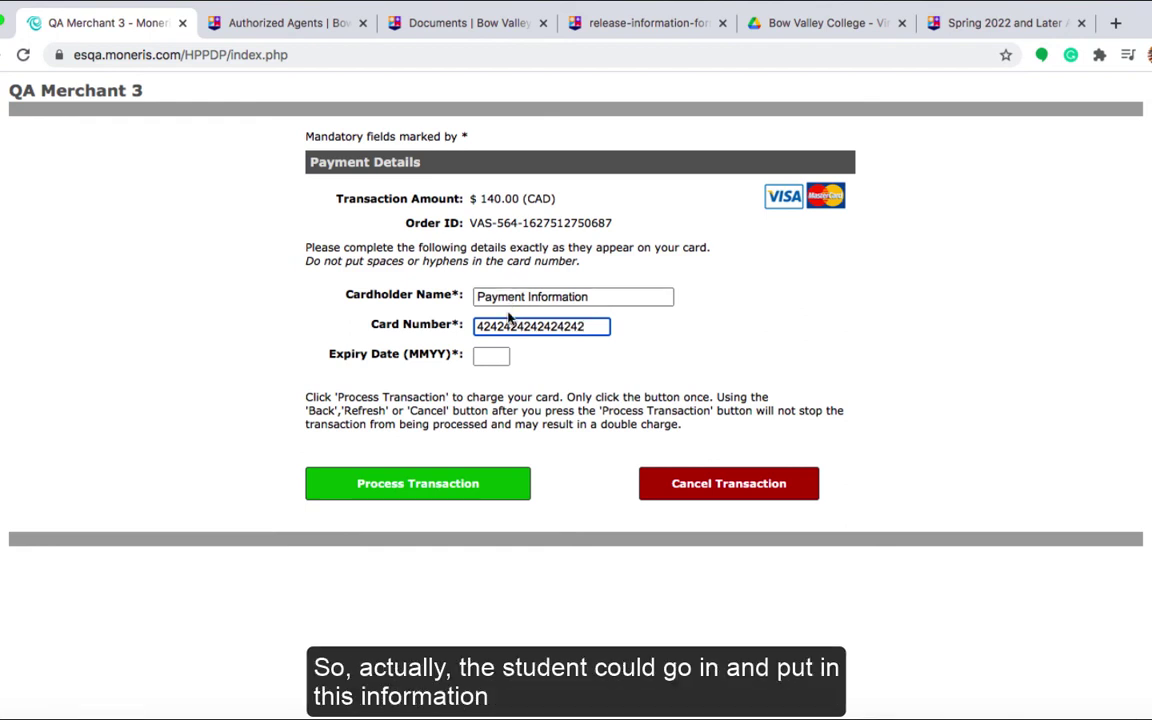
pyautogui.click(481, 358)
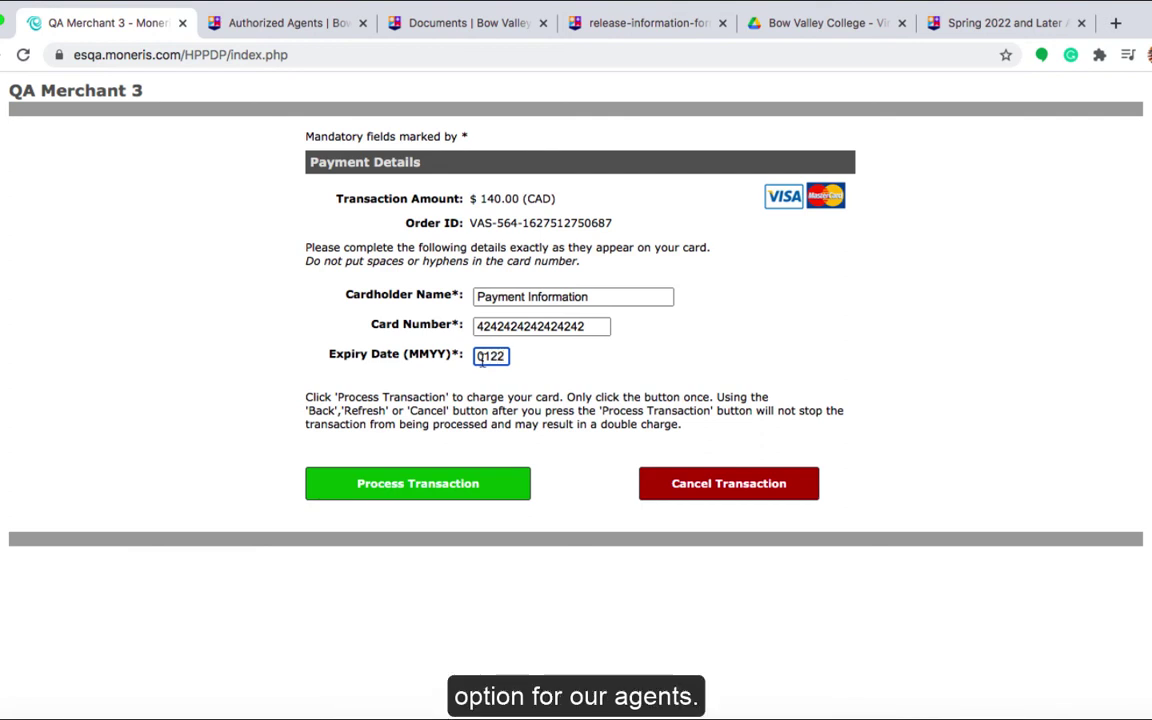
pyautogui.click(396, 490)
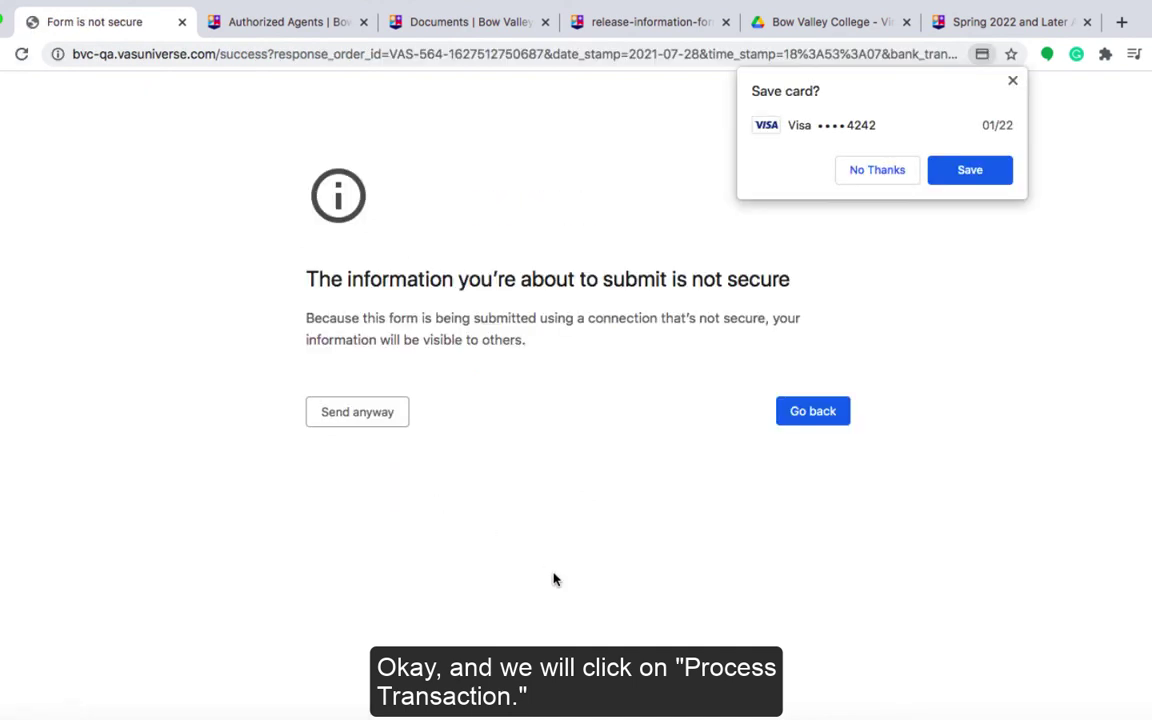
# - Decline Chrome's save-card offer and send the payment despite the not-secure warning
pyautogui.click(858, 171)
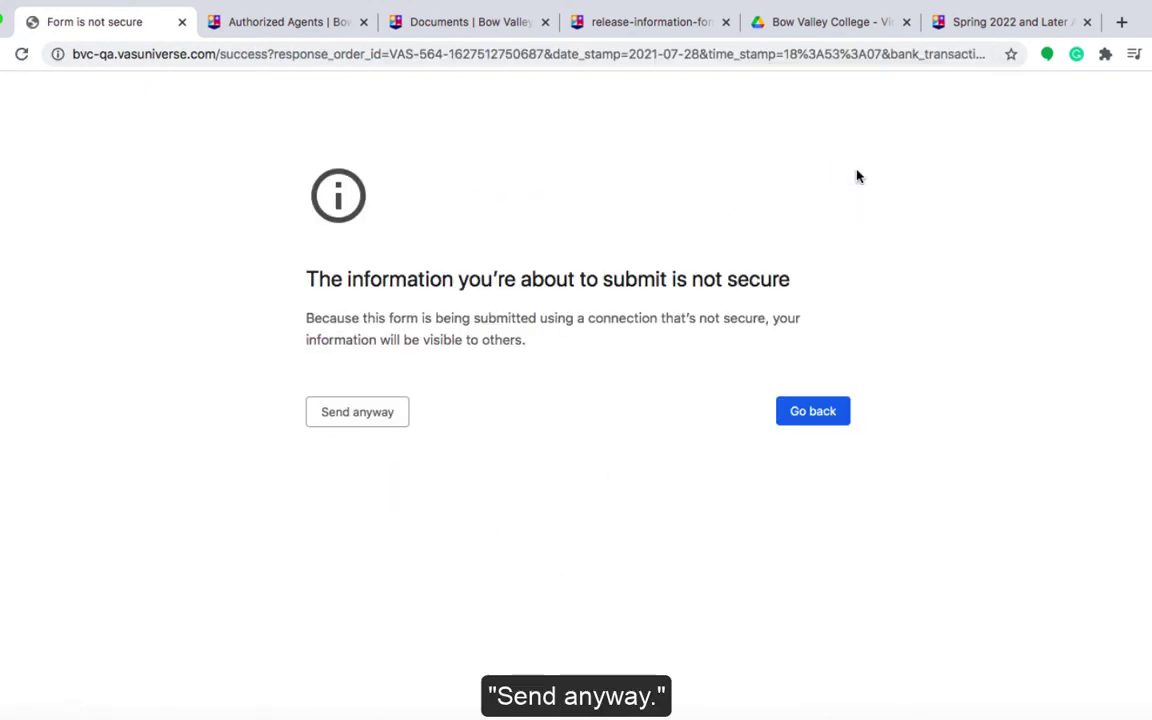
pyautogui.click(345, 415)
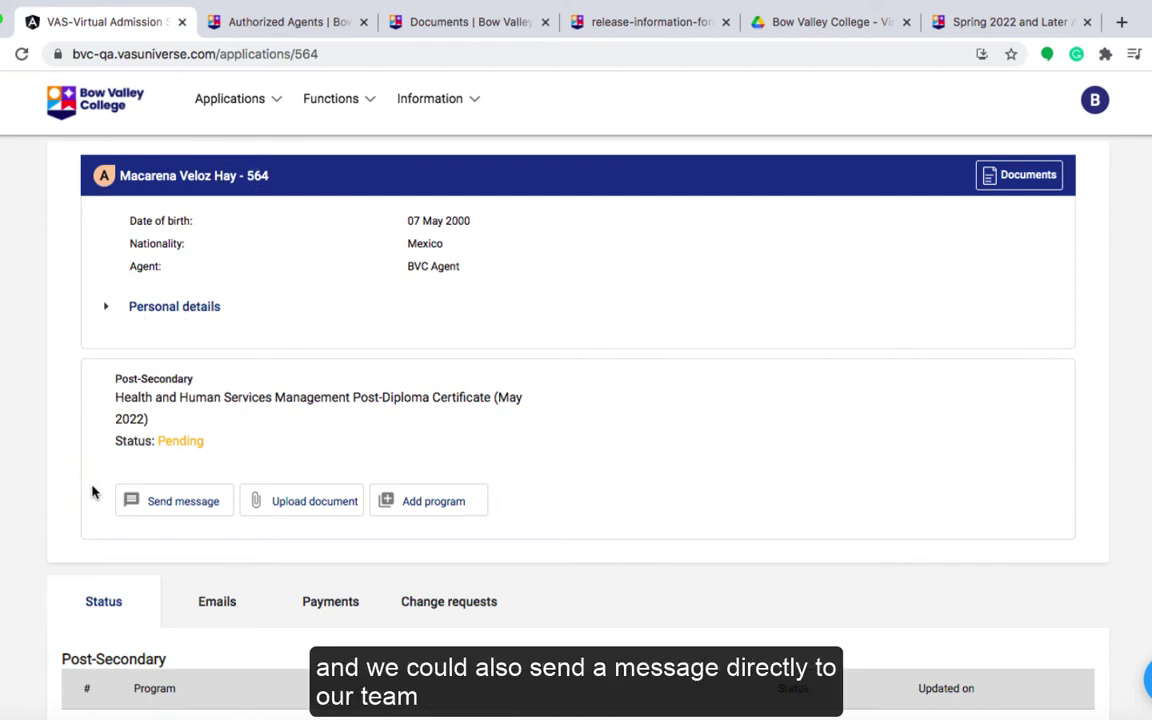
# - Open the Application messages box for application 564, then the account dropdown
pyautogui.click(160, 505)
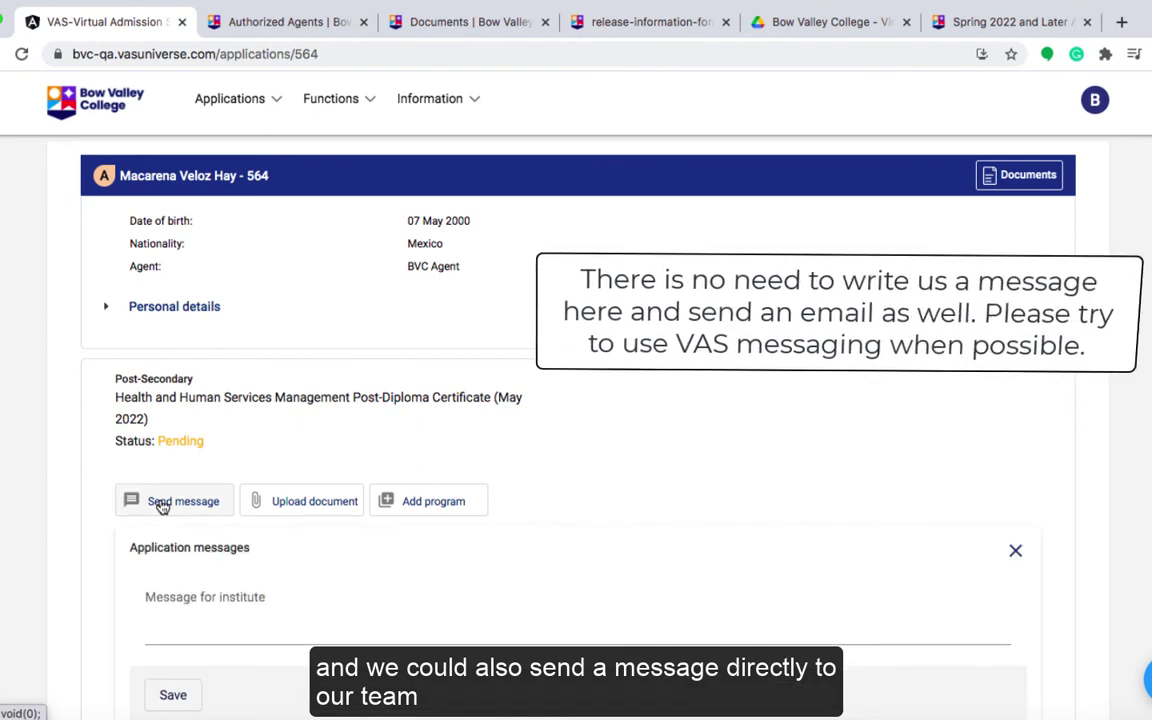
pyautogui.scroll(-3, 286, 616)
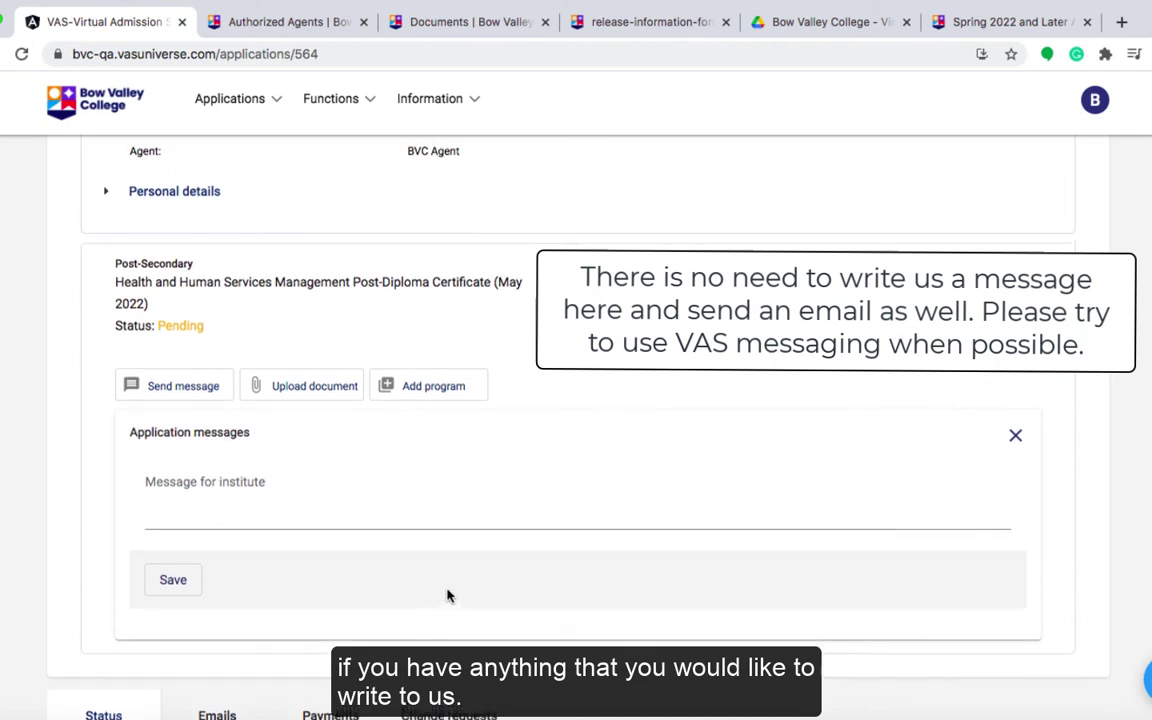
pyautogui.scroll(3, 1003, 399)
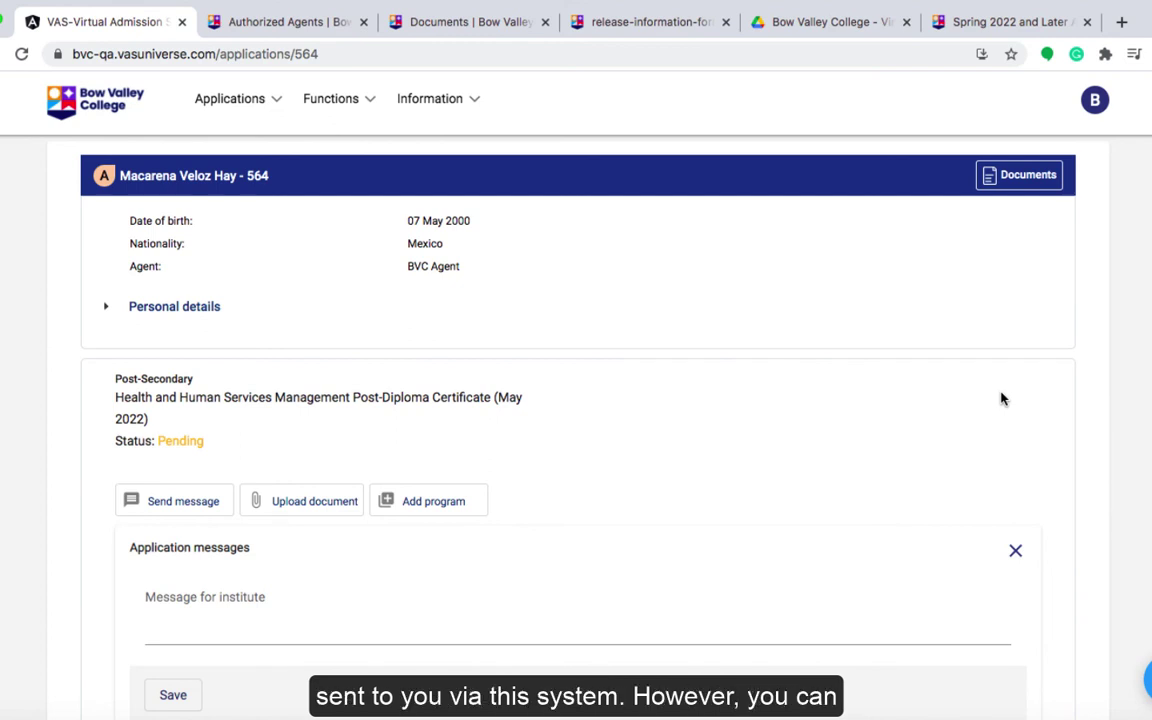
pyautogui.click(1096, 106)
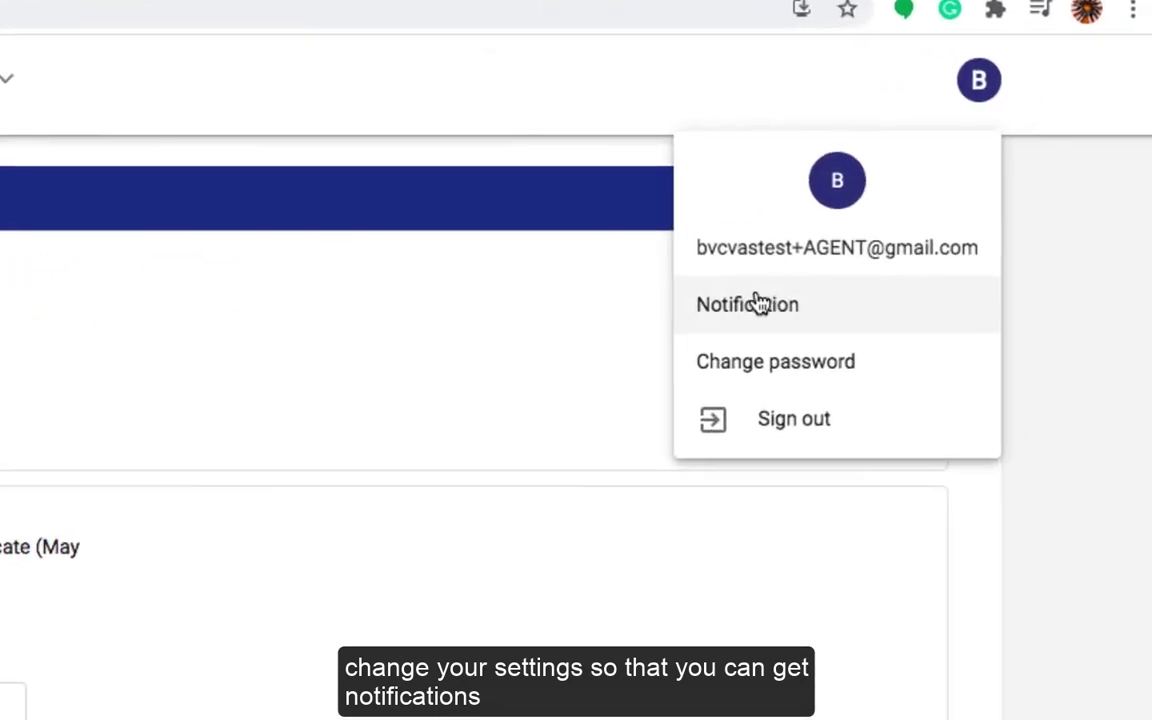
# - Save the 'send email on this activity' notification setting and show View applications
pyautogui.click(759, 303)
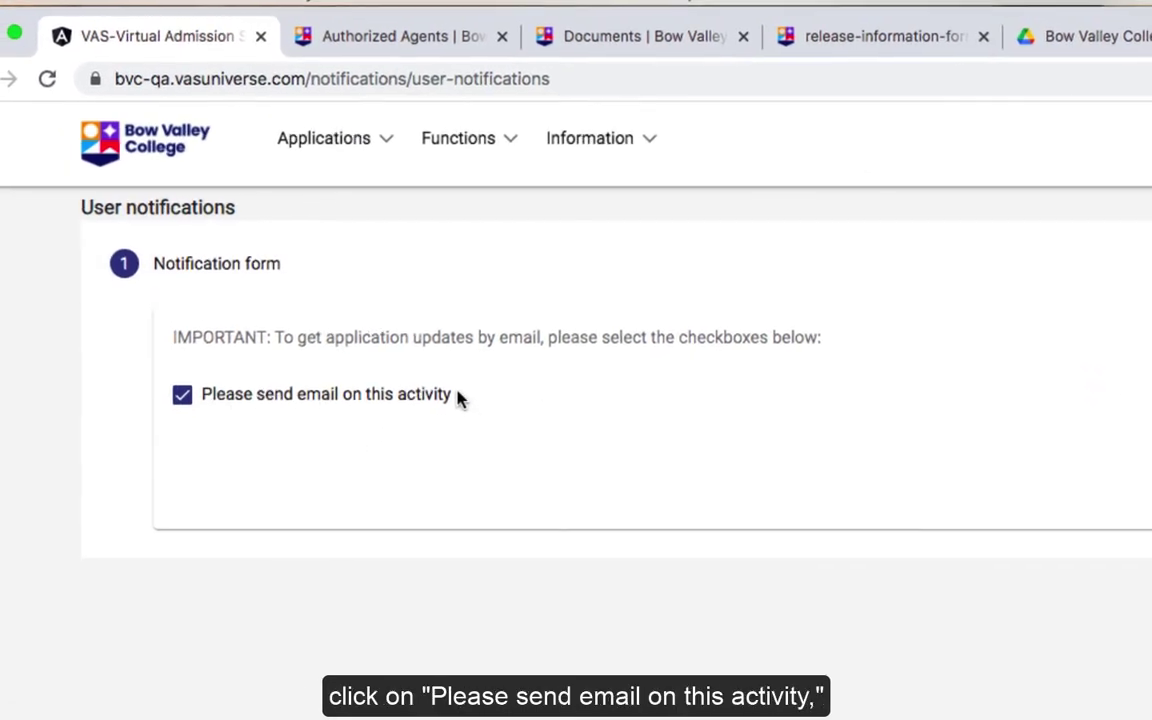
pyautogui.click(1047, 341)
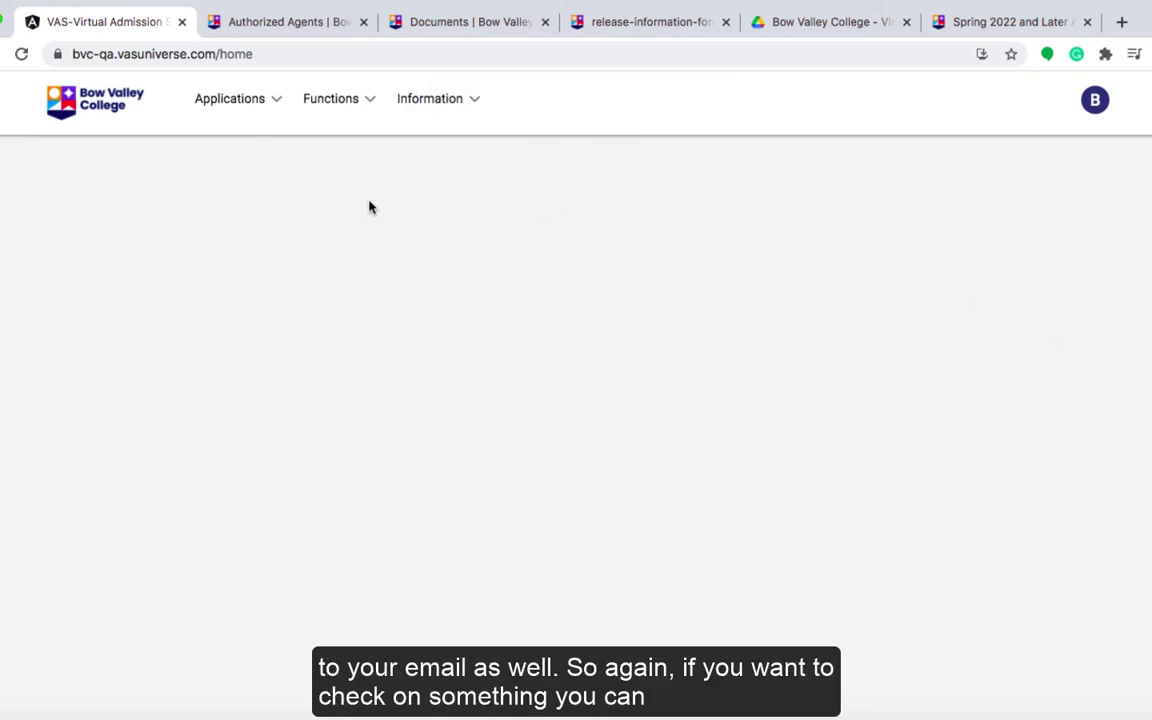
pyautogui.click(273, 108)
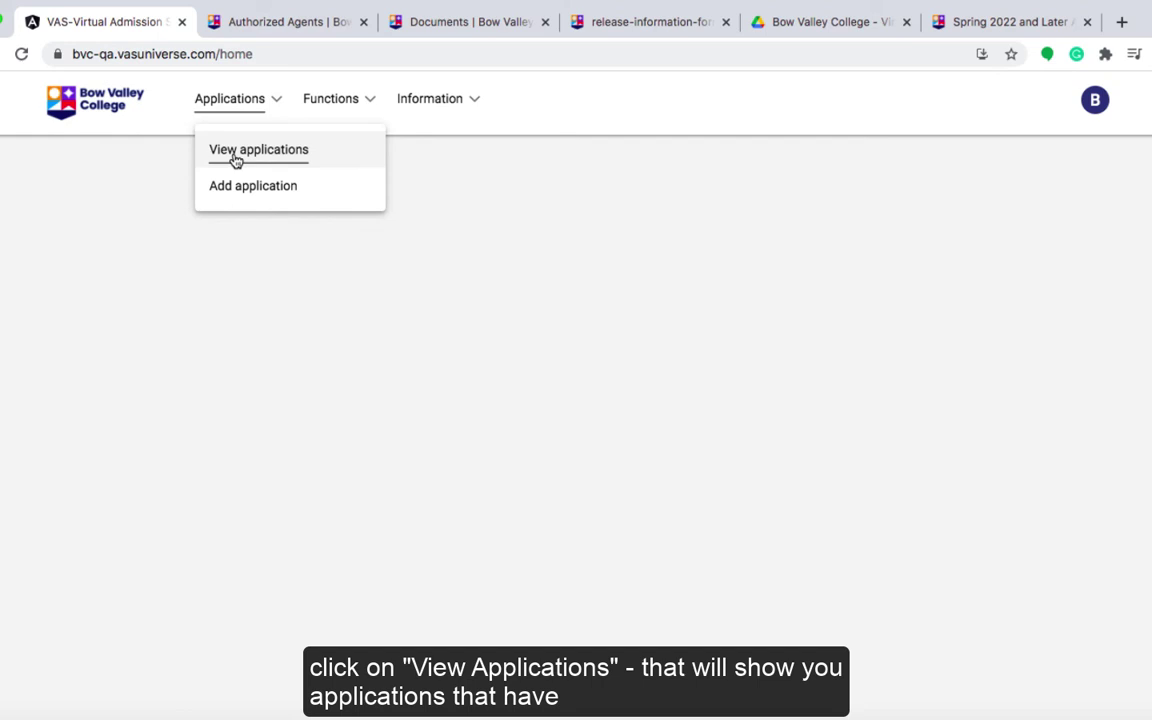
pyautogui.click(235, 158)
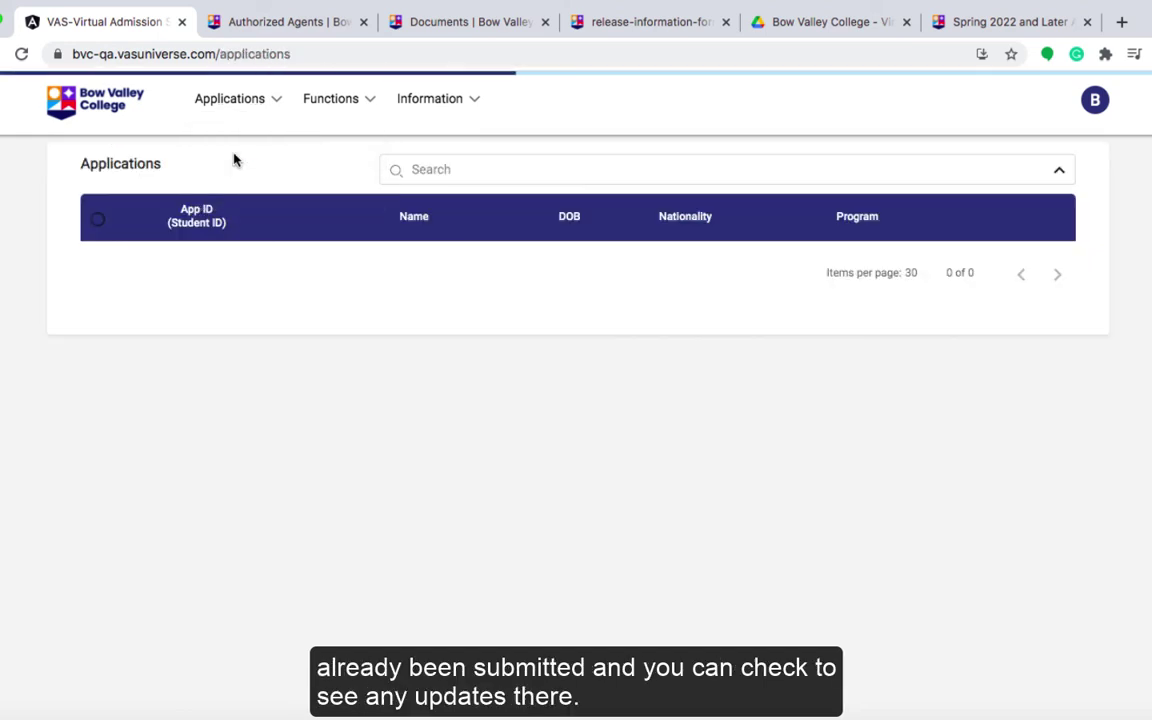